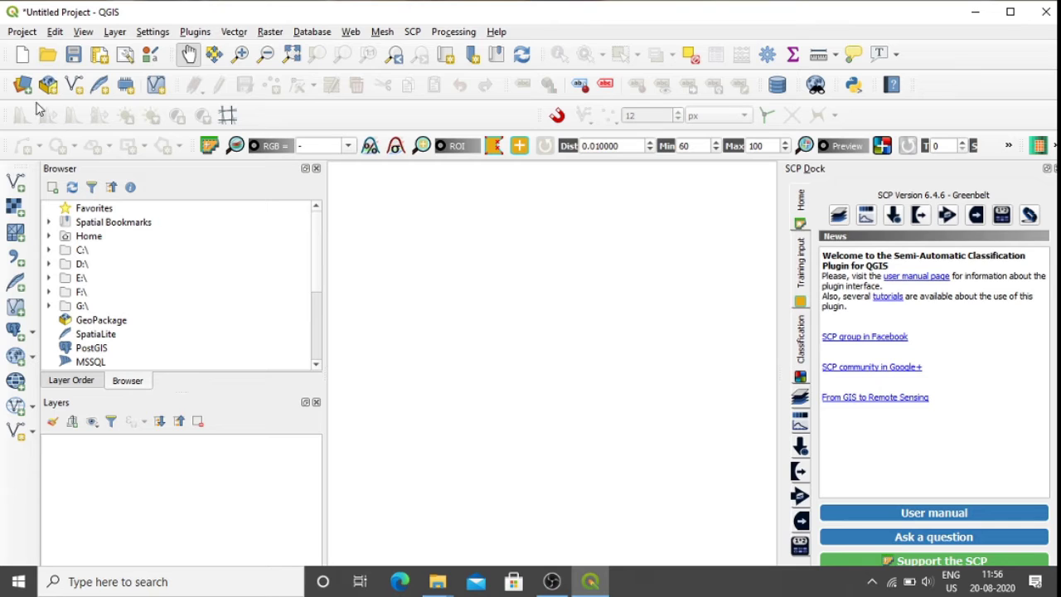
Add the raster CLIPPED SAT IMAGE from the SATELLITE IMAGE CLASSIFICATION folder on the desktop to the project
click(22, 87)
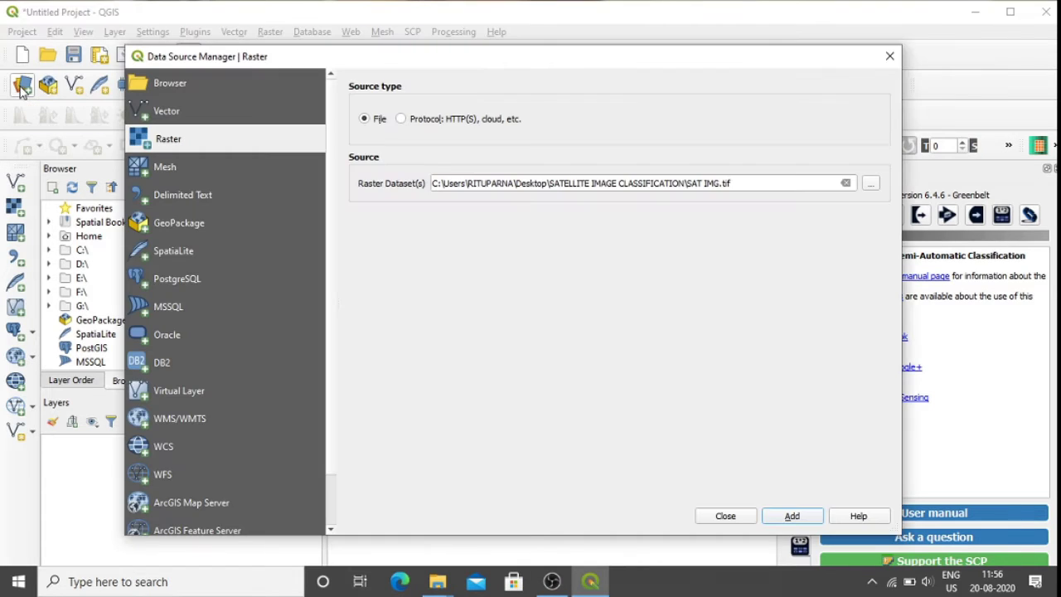
click(875, 187)
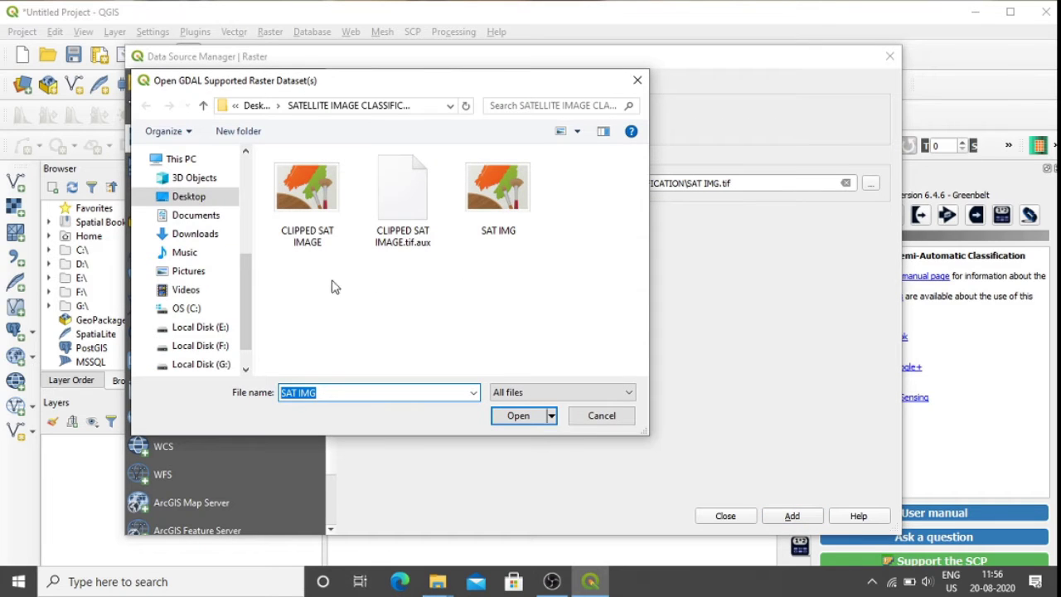
click(189, 198)
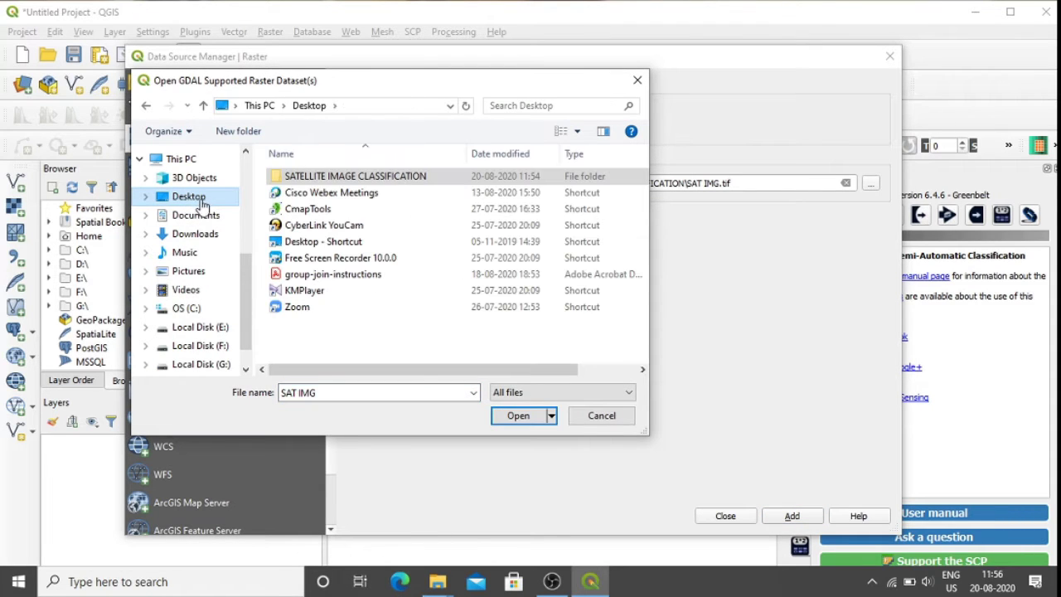
click(329, 177)
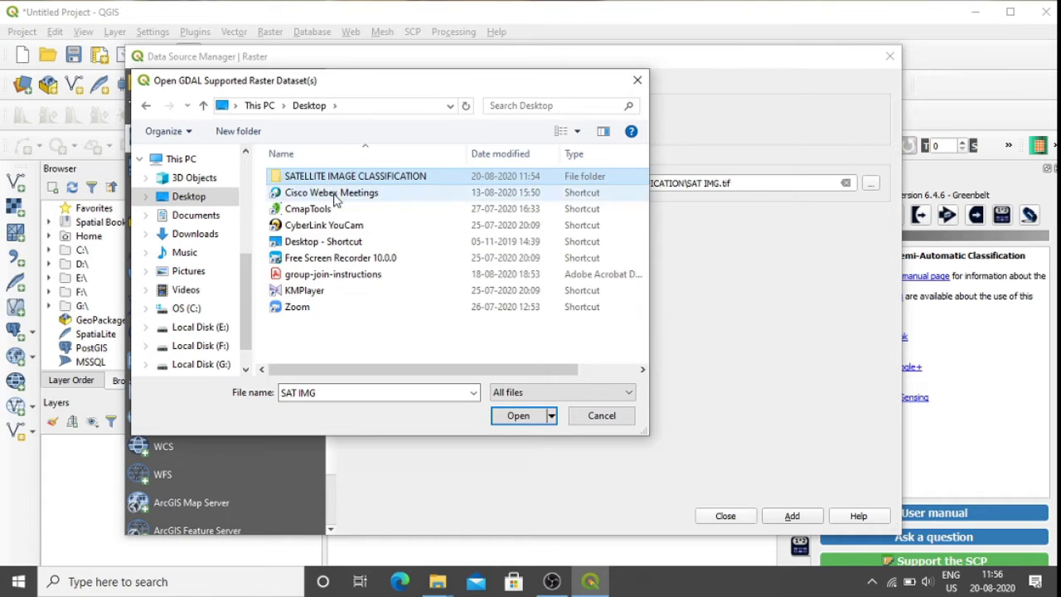
click(507, 417)
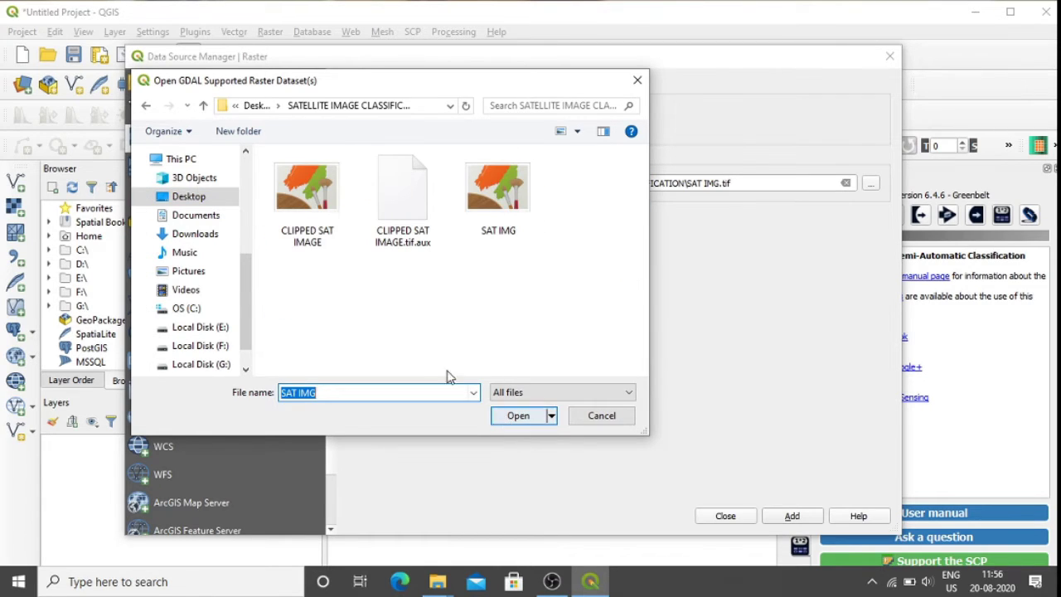
click(329, 207)
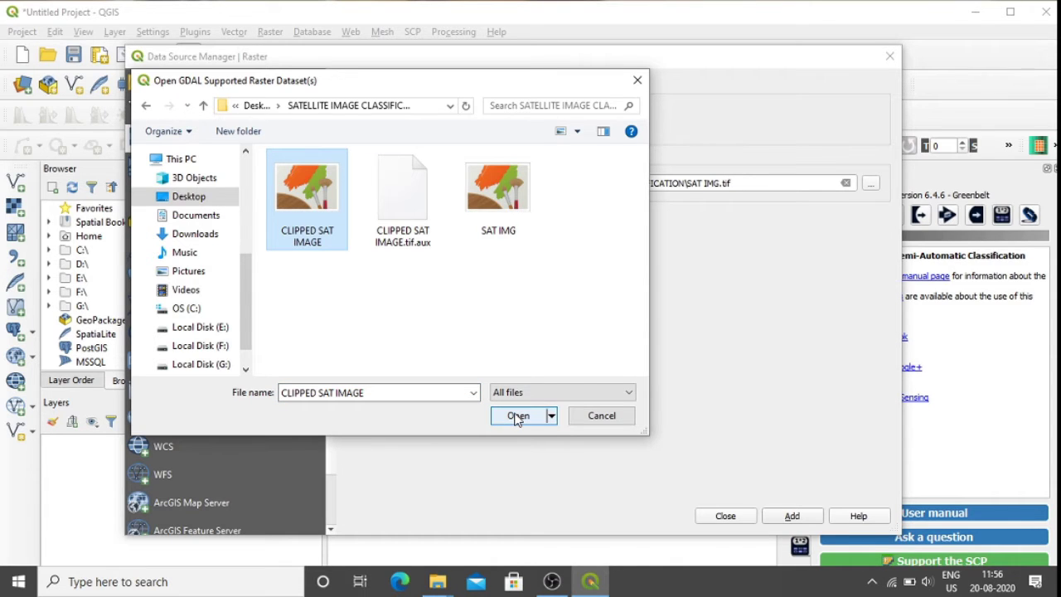
click(518, 416)
click(785, 515)
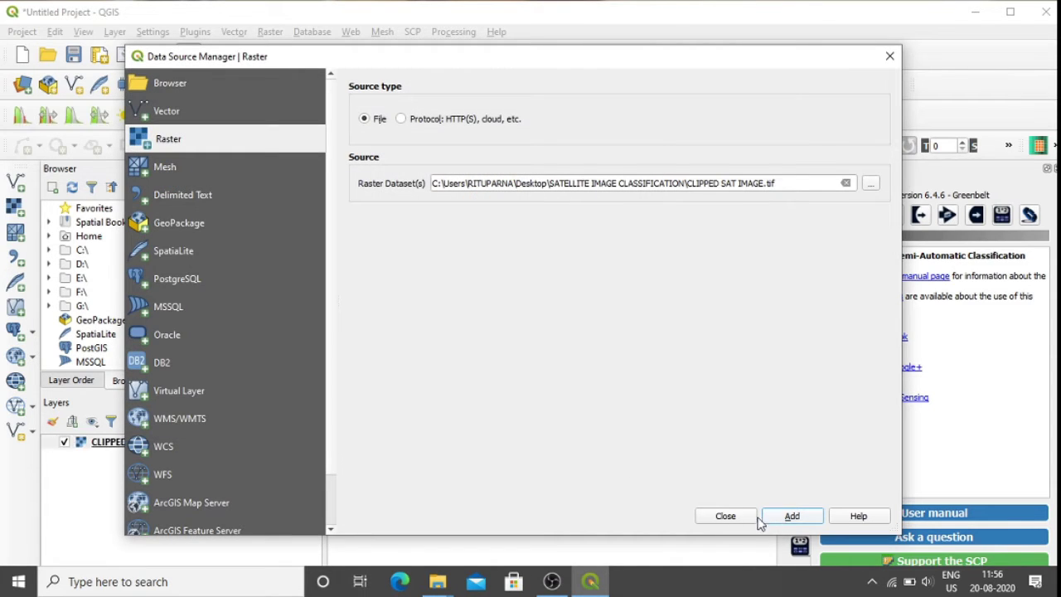
click(726, 517)
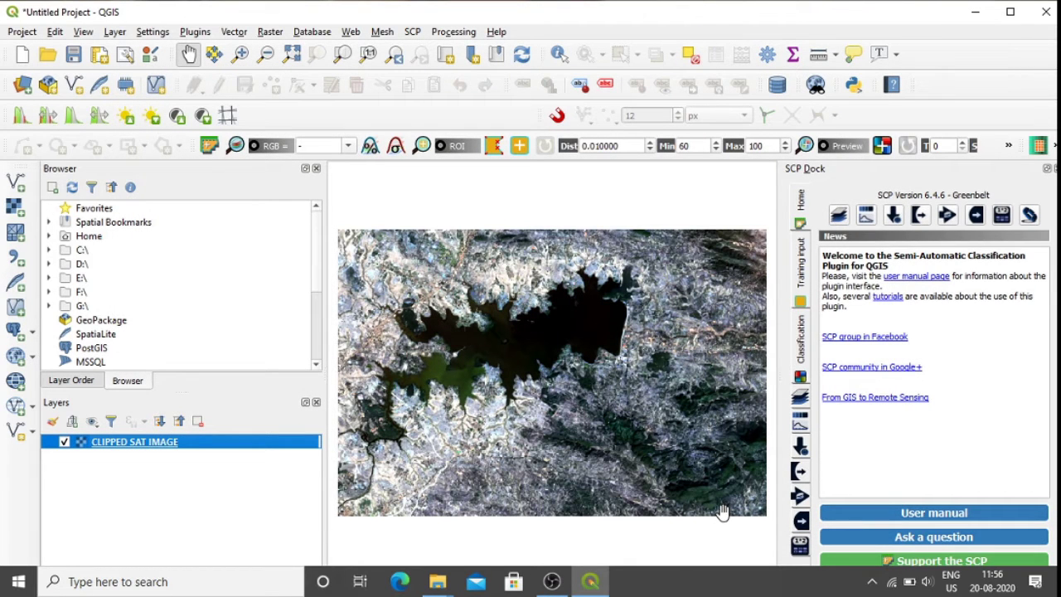
Render the CLIPPED SAT IMAGE layer with Band 4 as red, Band 3 as green and Band 2 as blue
right_click(191, 445)
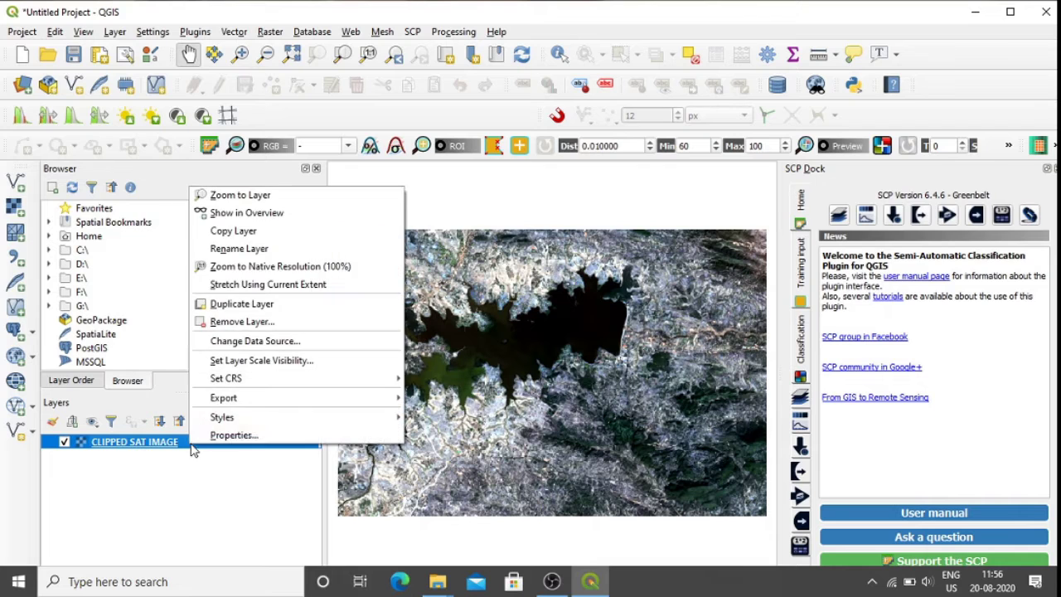
click(212, 437)
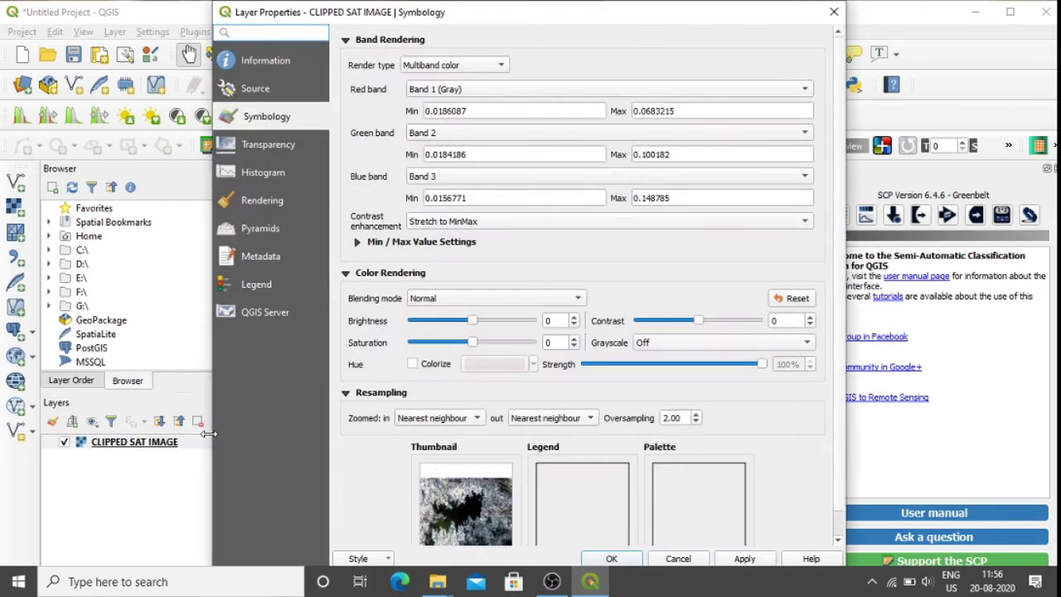
click(803, 90)
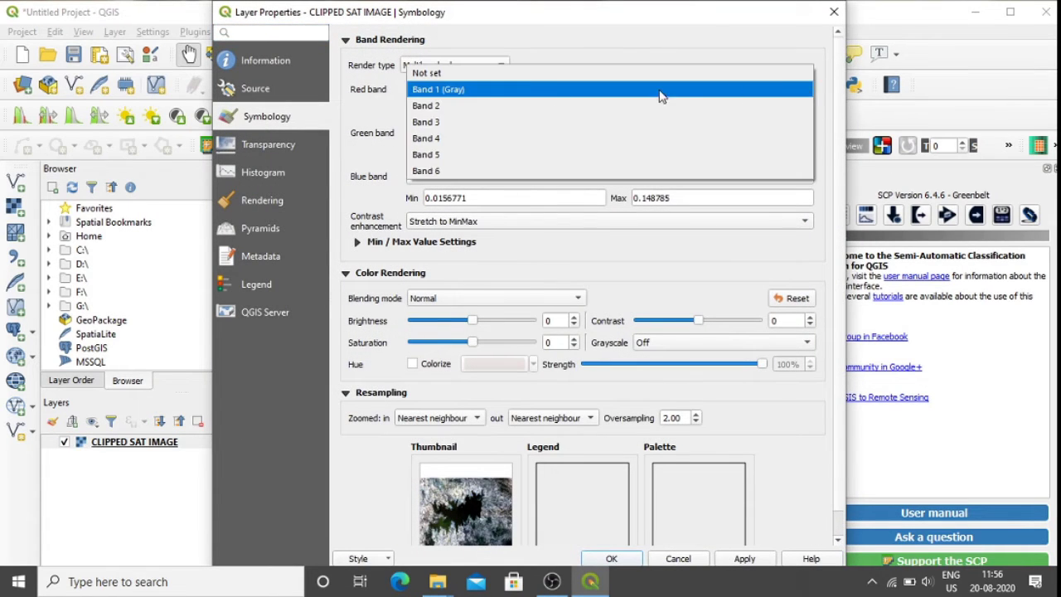
click(443, 138)
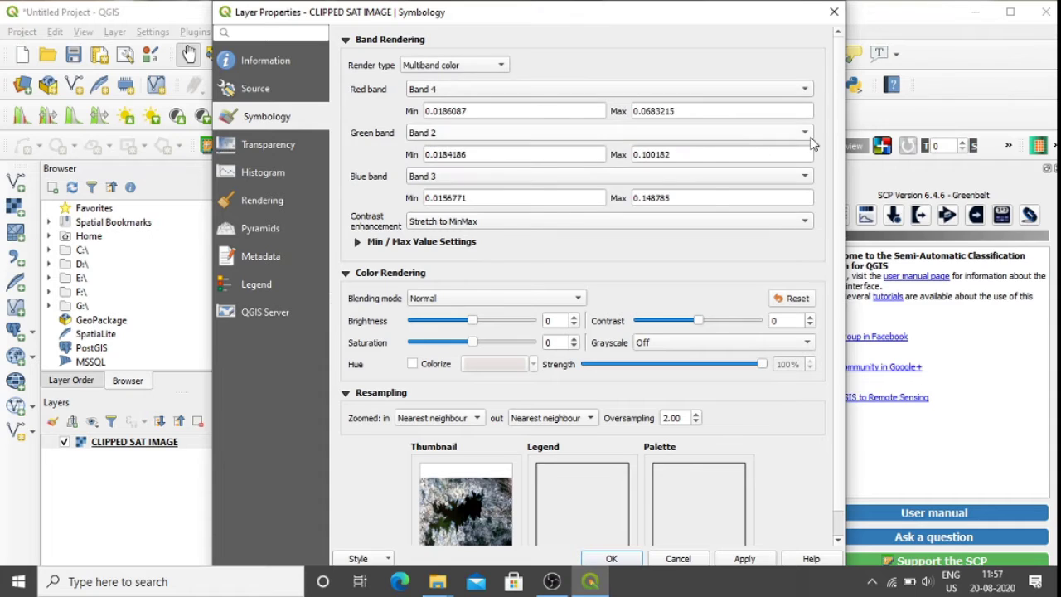
click(808, 141)
click(454, 150)
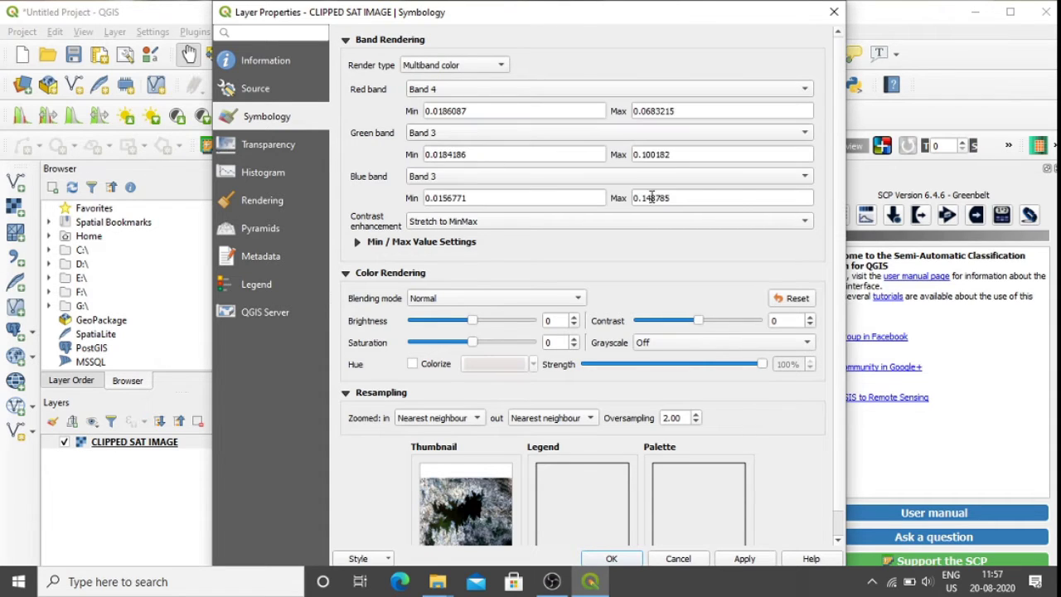
click(804, 174)
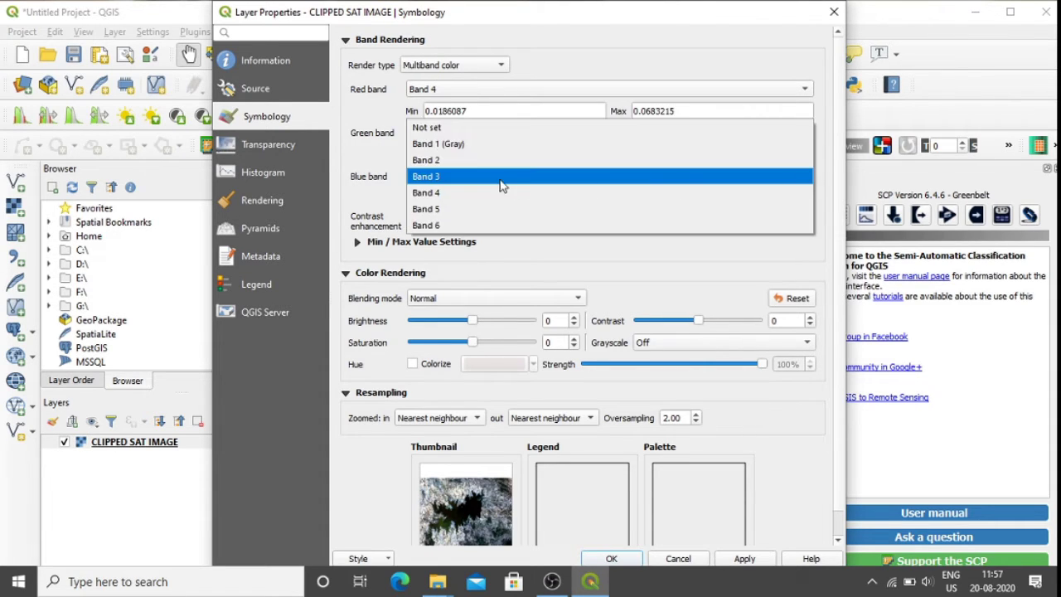
click(437, 162)
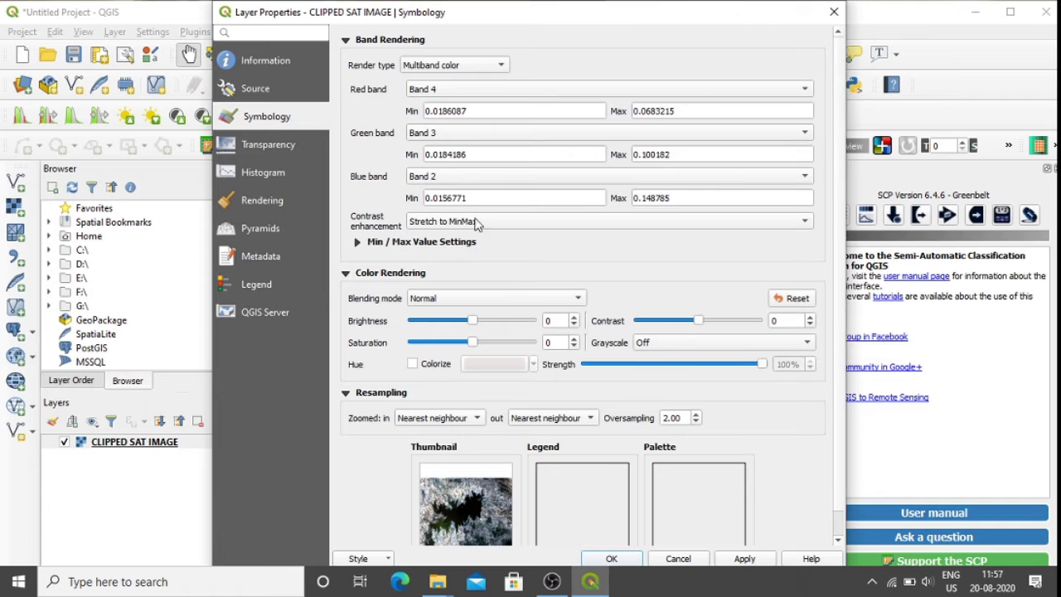
click(740, 559)
click(610, 558)
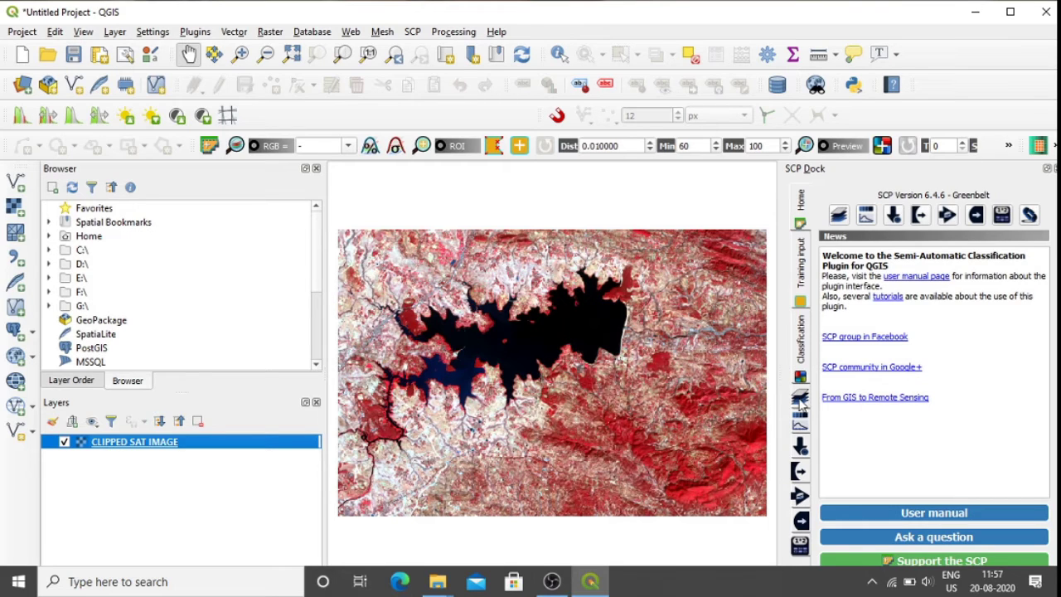
Define Band set 1 of the Semi-Automatic Classification Plugin from the multiband image CLIPPED SAT IMAGE
click(839, 219)
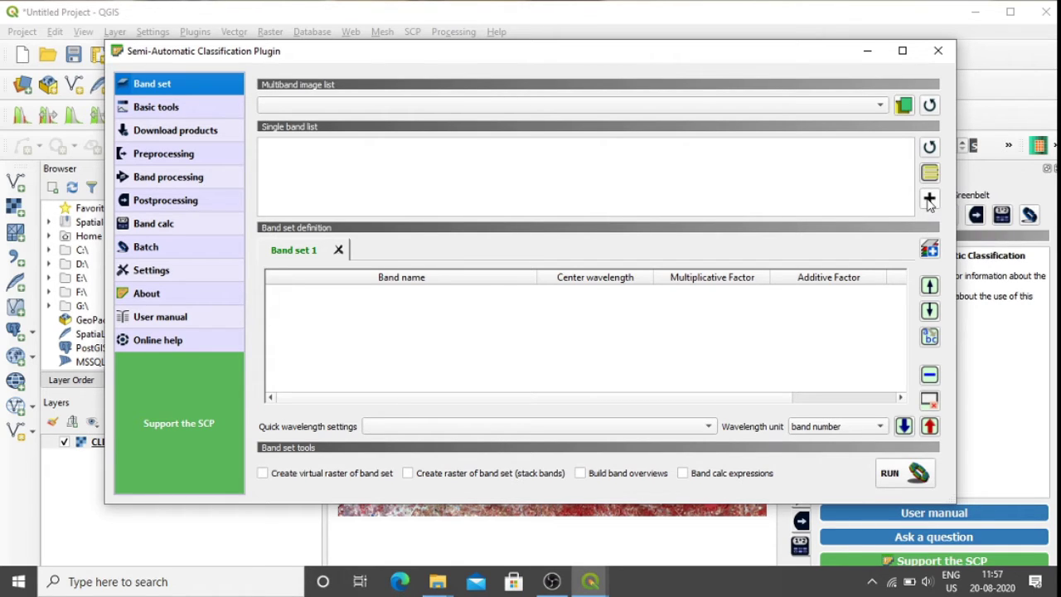
click(881, 105)
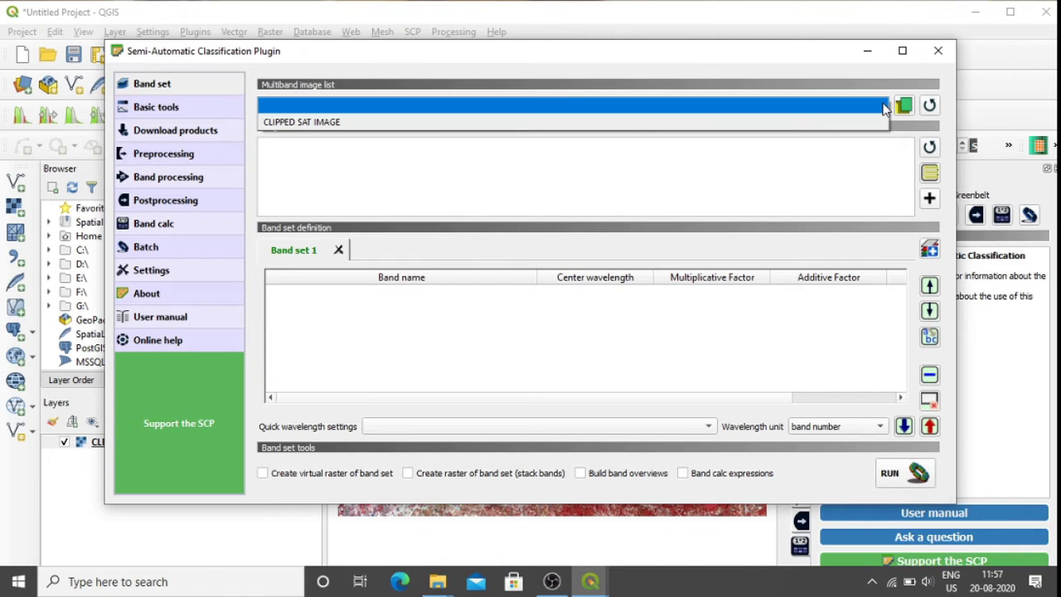
click(358, 124)
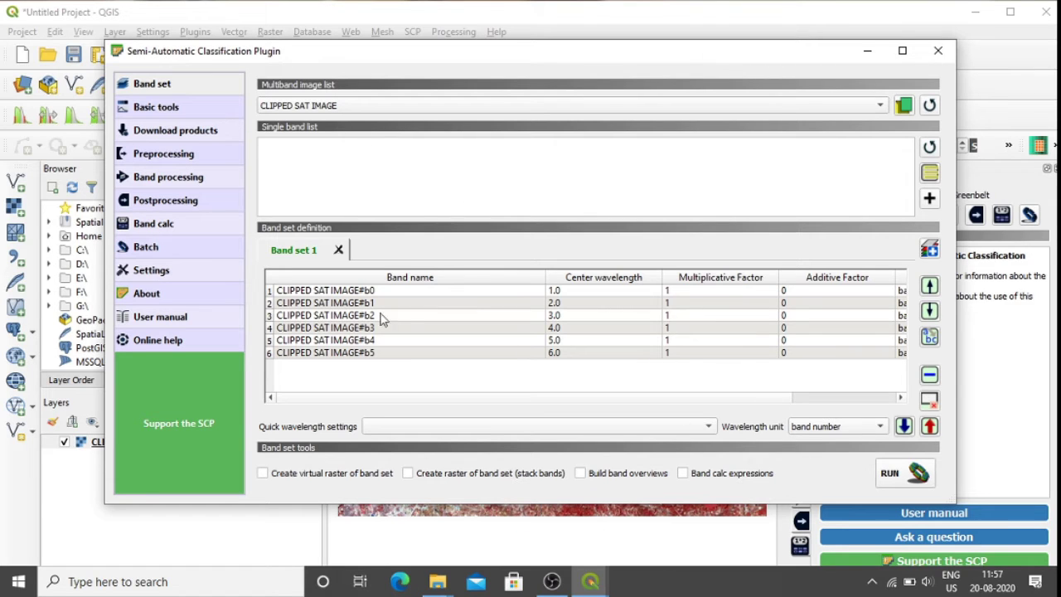
click(938, 55)
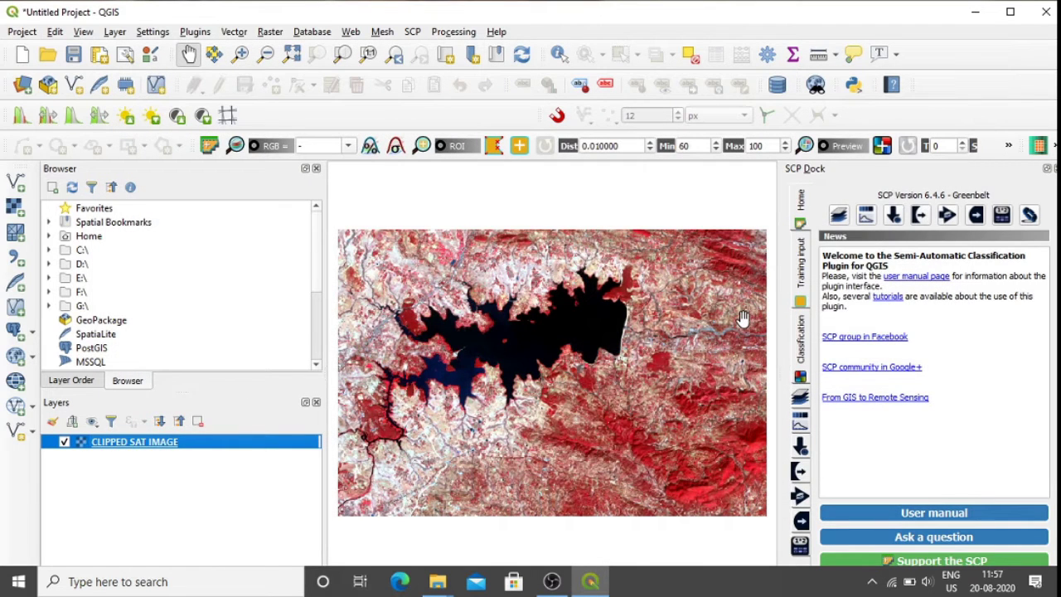
Create a new SCP training input file named TRAINING SITES in the SATELLITE IMAGE CLASSIFICATION folder
click(802, 283)
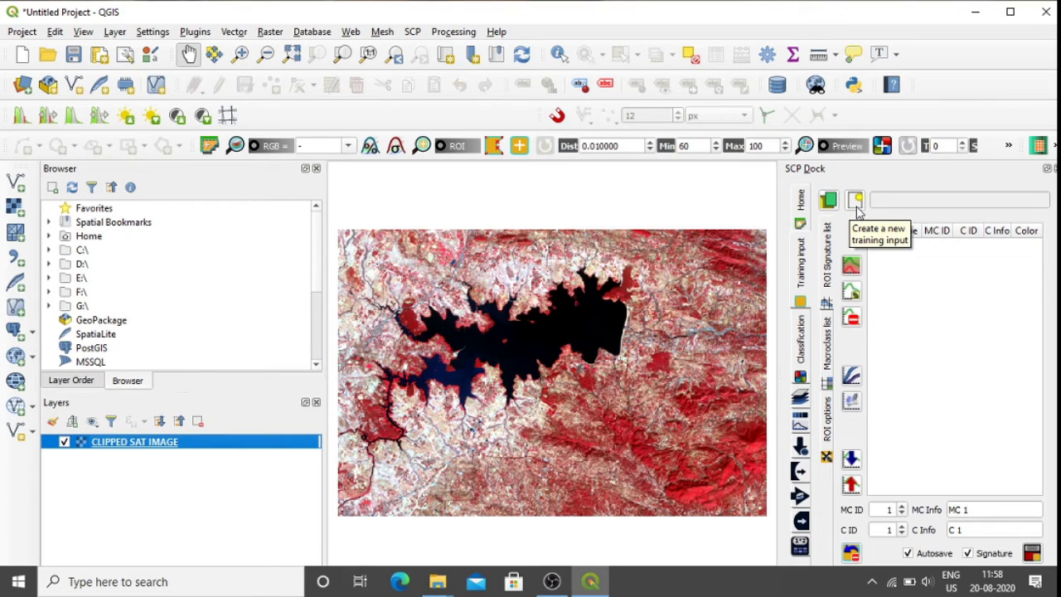
click(857, 208)
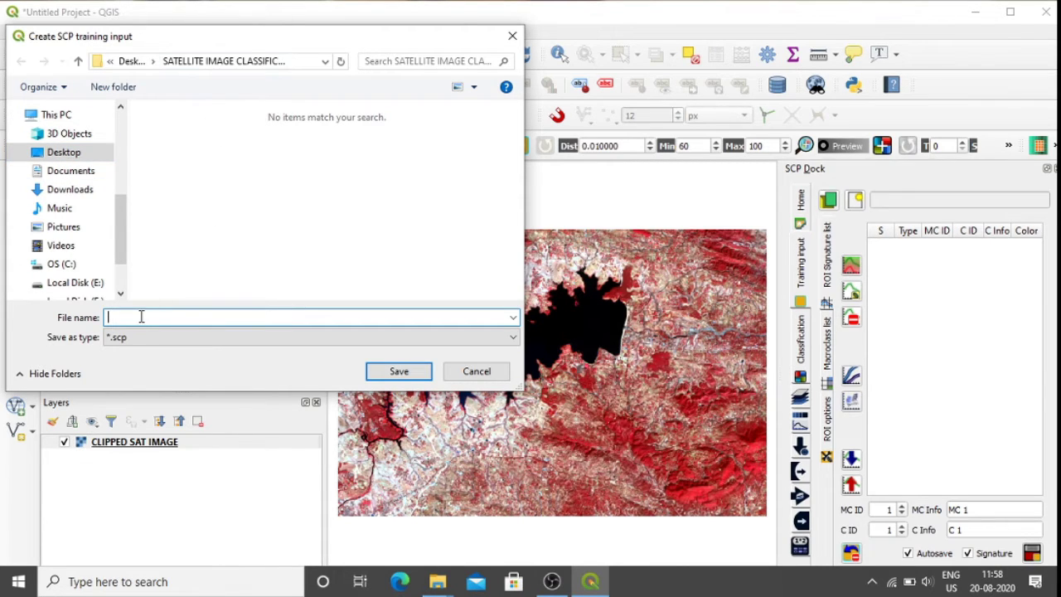
text(TRAINING SITES)
click(380, 375)
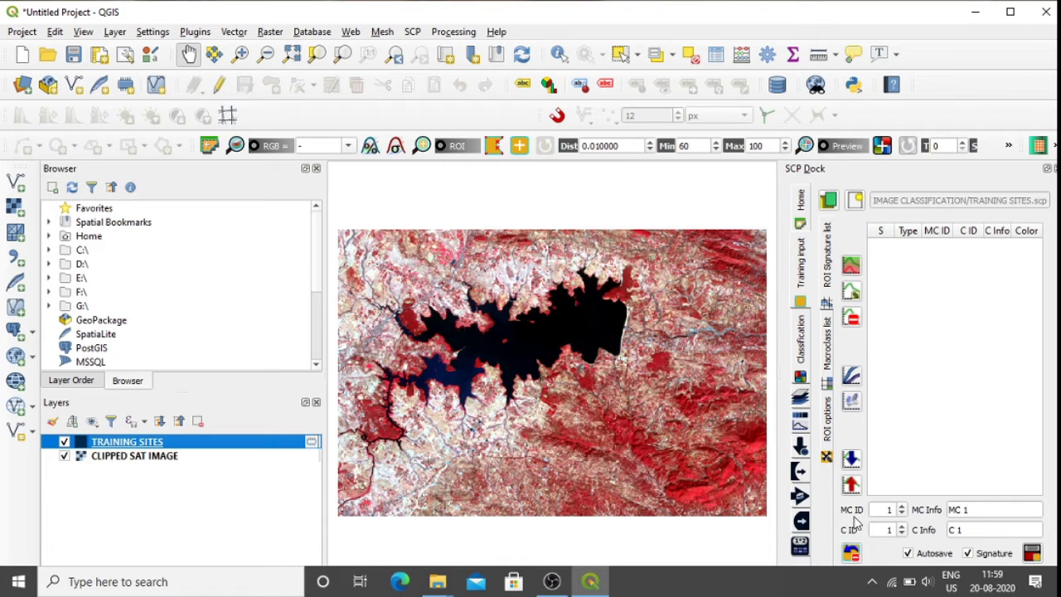
Name macroclass 1 WATER BODY and save a small four-sided ROI in the reservoir's eastern open water to its signature list
click(980, 510)
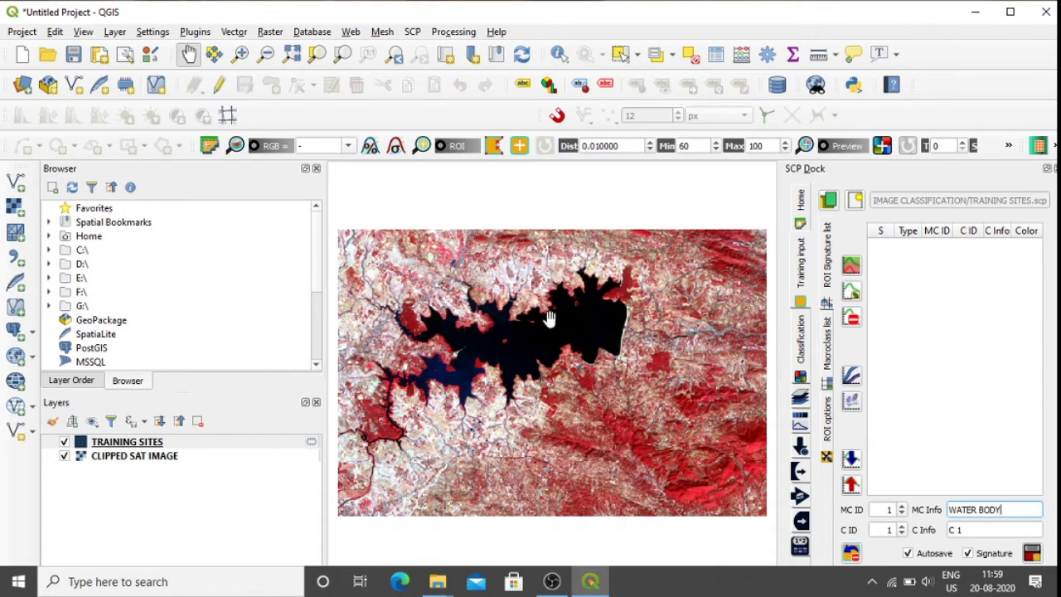
scroll(568, 348, up, 2)
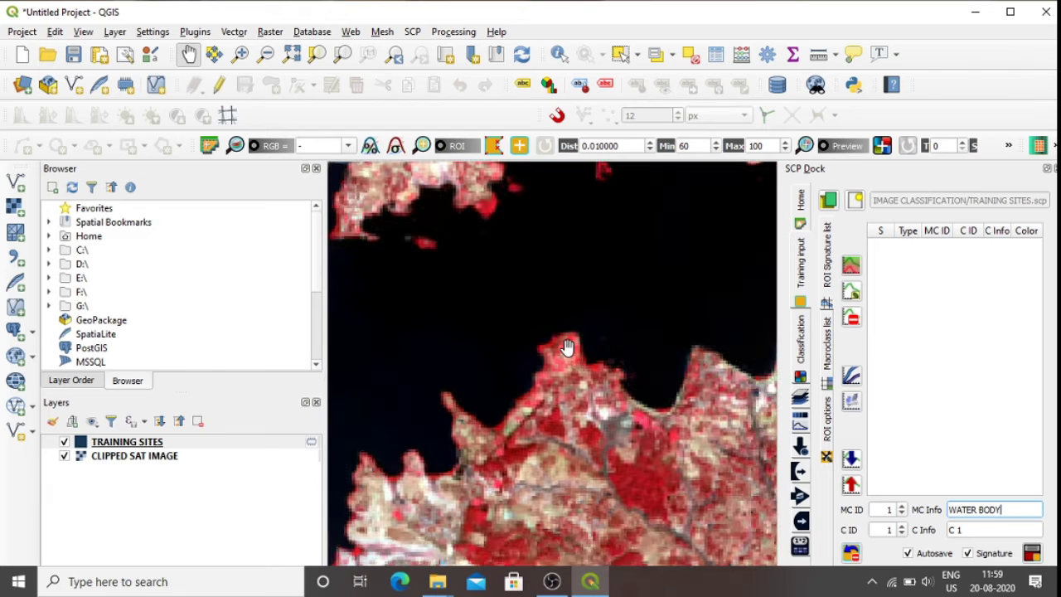
drag(573, 335, 478, 413)
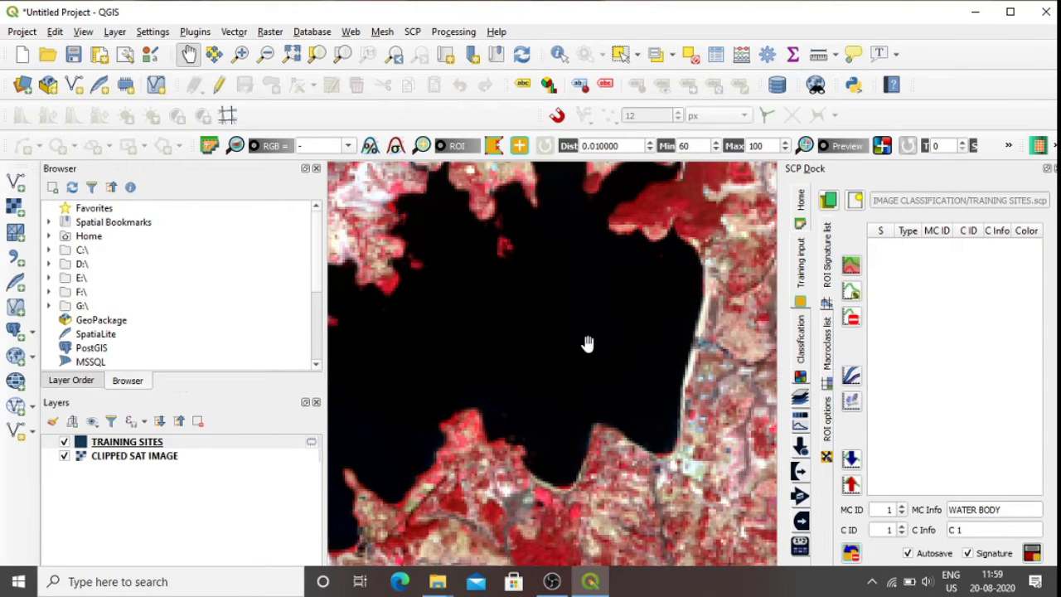
scroll(585, 344, up, 1)
scroll(577, 343, down, 1)
drag(559, 329, 550, 398)
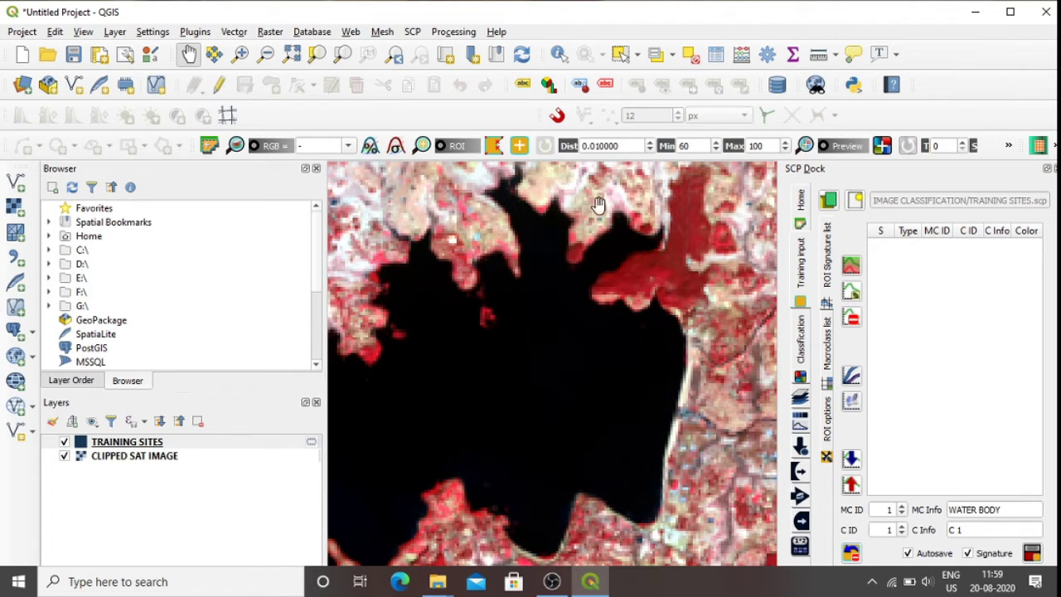
click(492, 146)
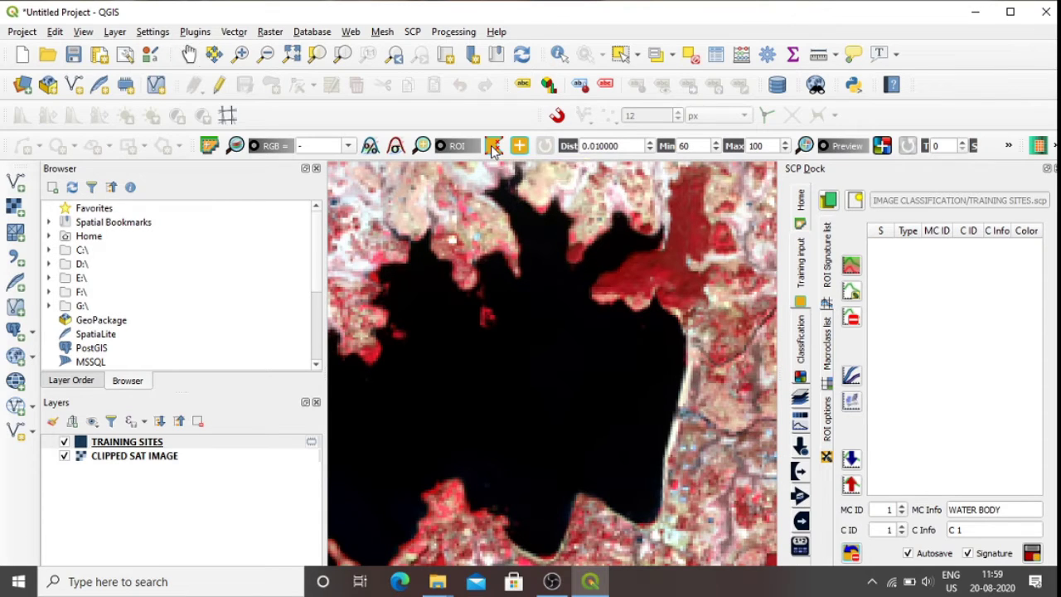
click(552, 313)
click(574, 335)
click(558, 368)
click(540, 343)
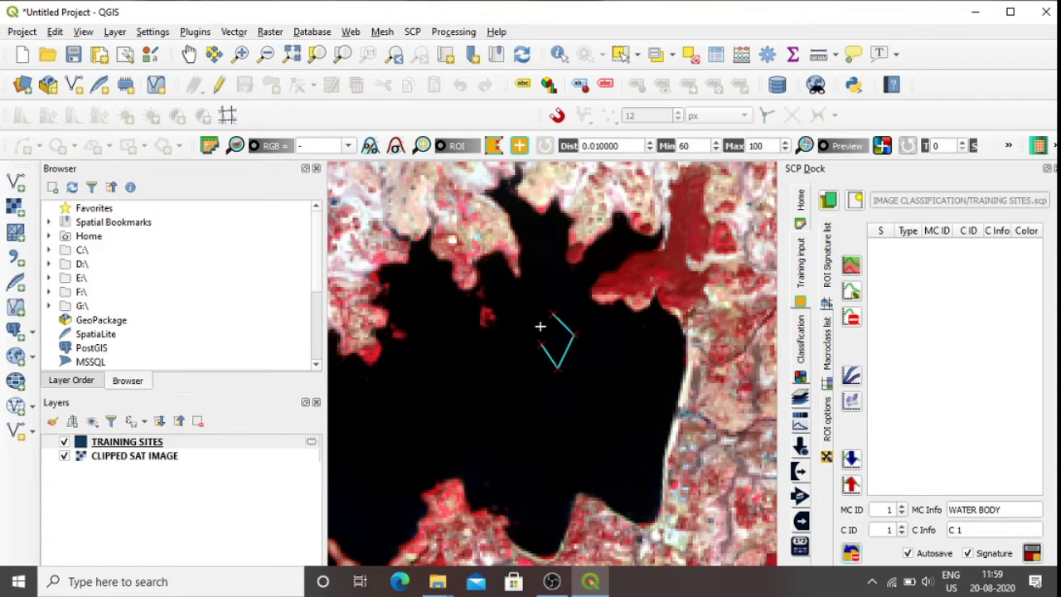
right_click(540, 326)
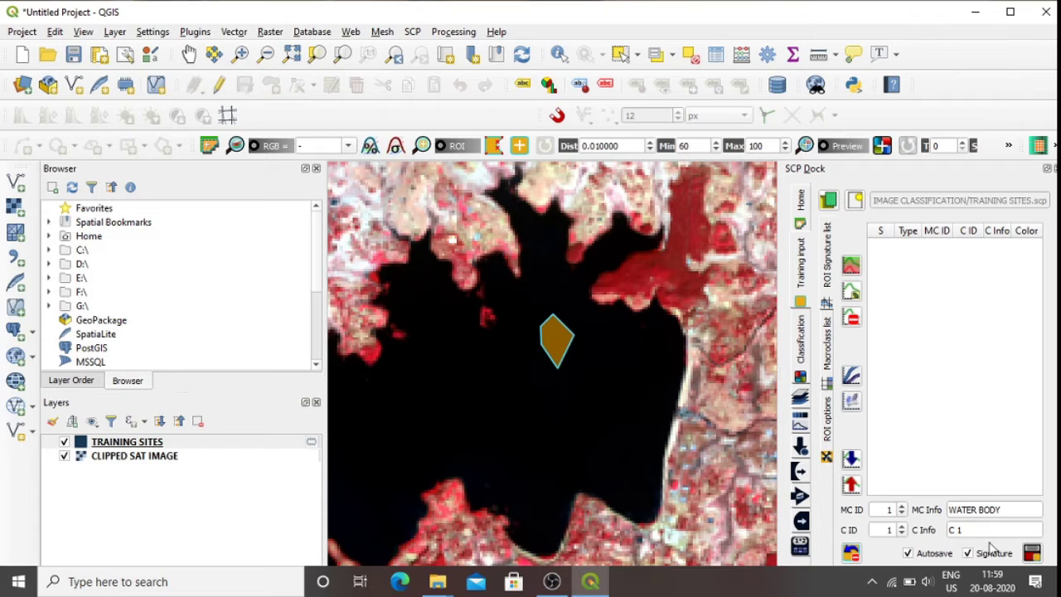
click(1033, 557)
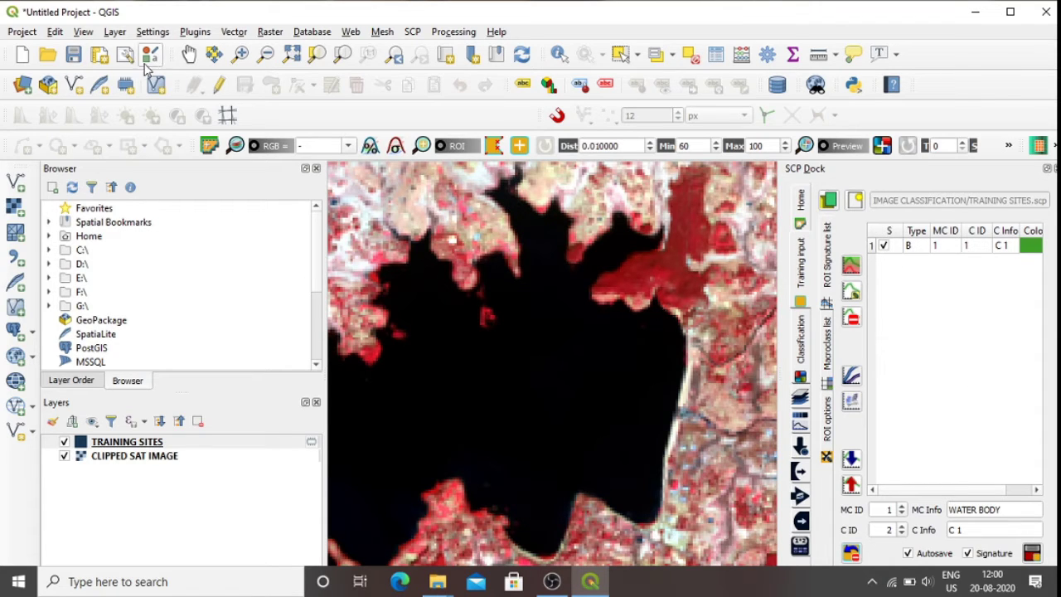
Save a small four-sided WATER BODY ROI in the open water north of the narrow spit on the reservoir's southern shore
click(189, 54)
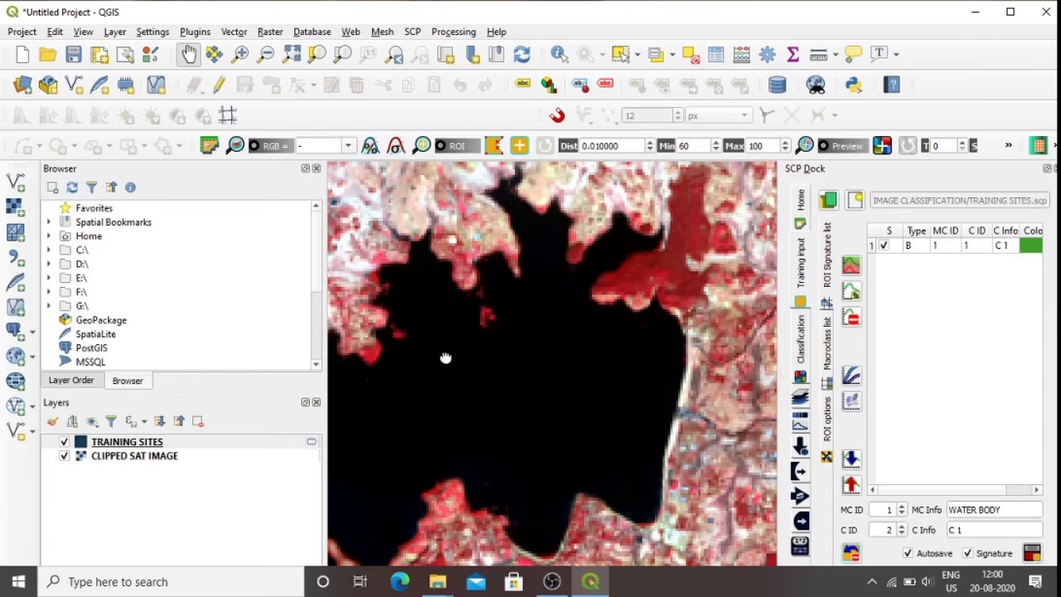
drag(445, 357, 566, 326)
drag(556, 374, 585, 289)
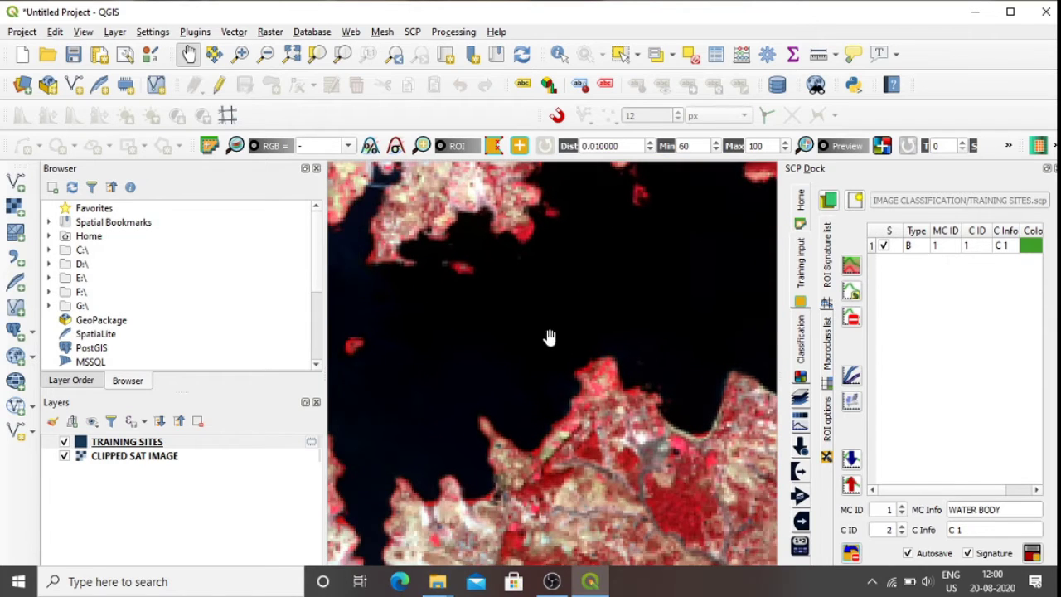
drag(549, 337, 567, 308)
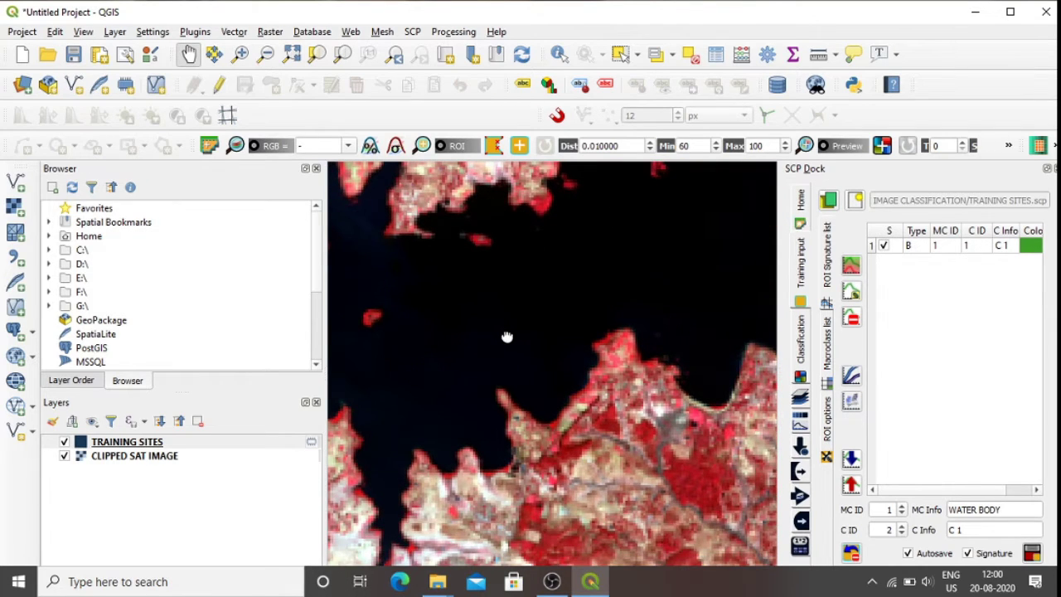
drag(506, 339, 510, 326)
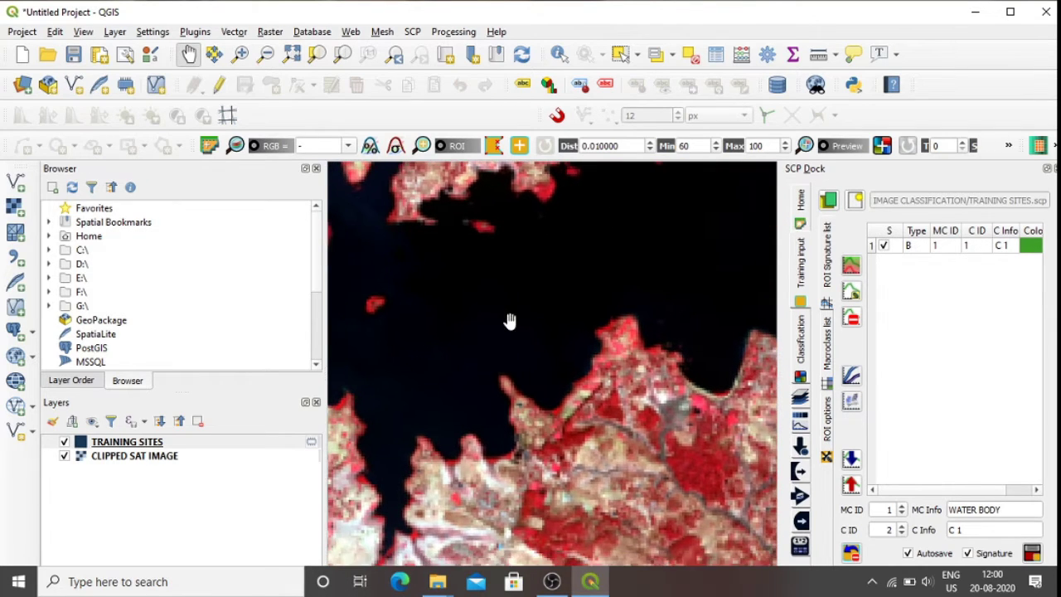
click(497, 152)
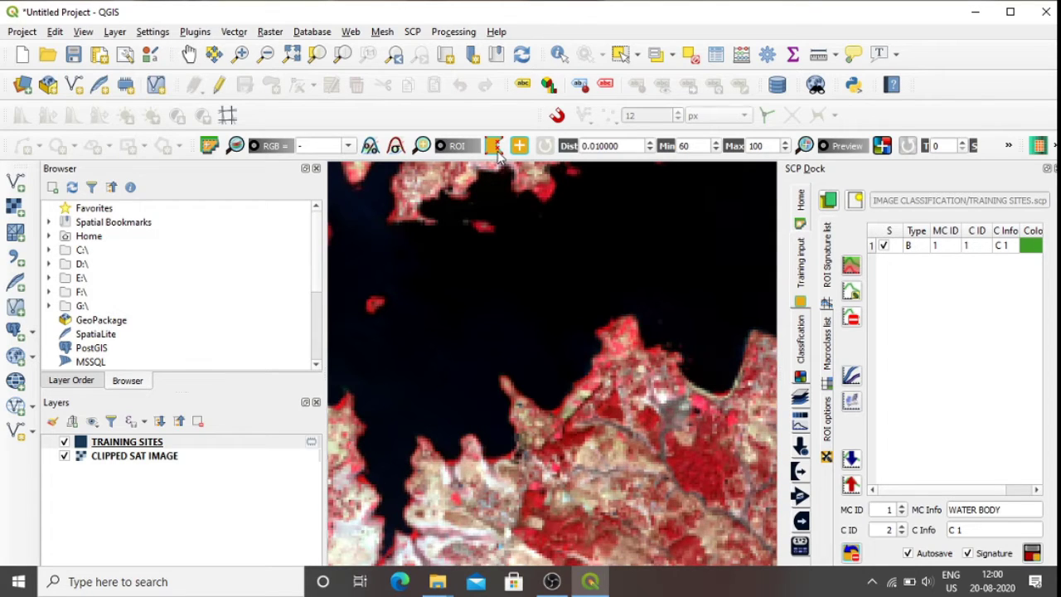
click(517, 309)
click(546, 329)
click(530, 352)
right_click(505, 327)
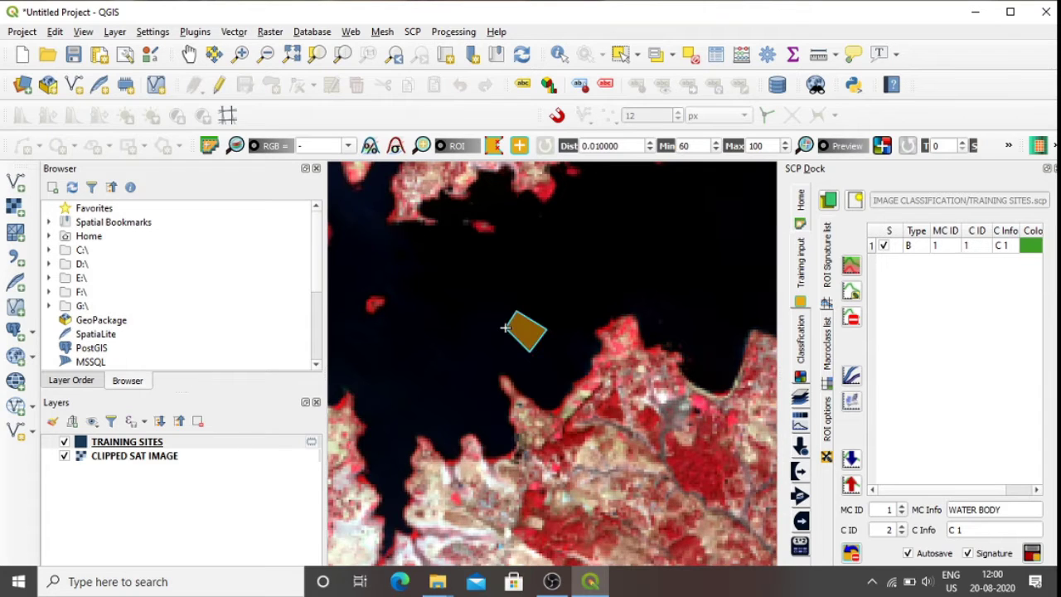
click(1031, 553)
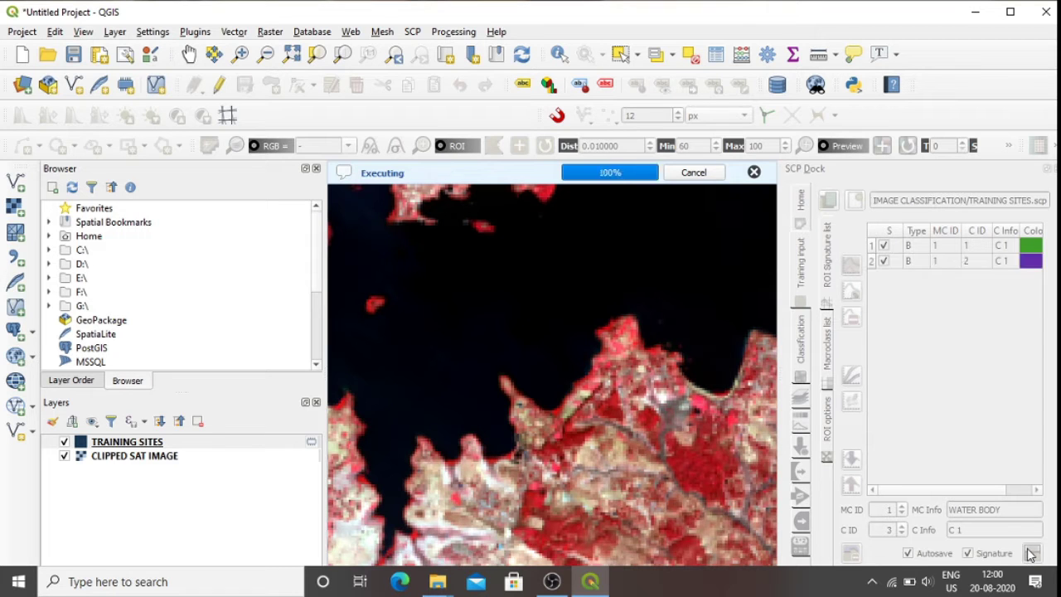
Add a four-sided WATER BODY ROI in the reservoir's northwestern inlet, northwest of the thin pier, to the signature list
scroll(457, 261, down, 1)
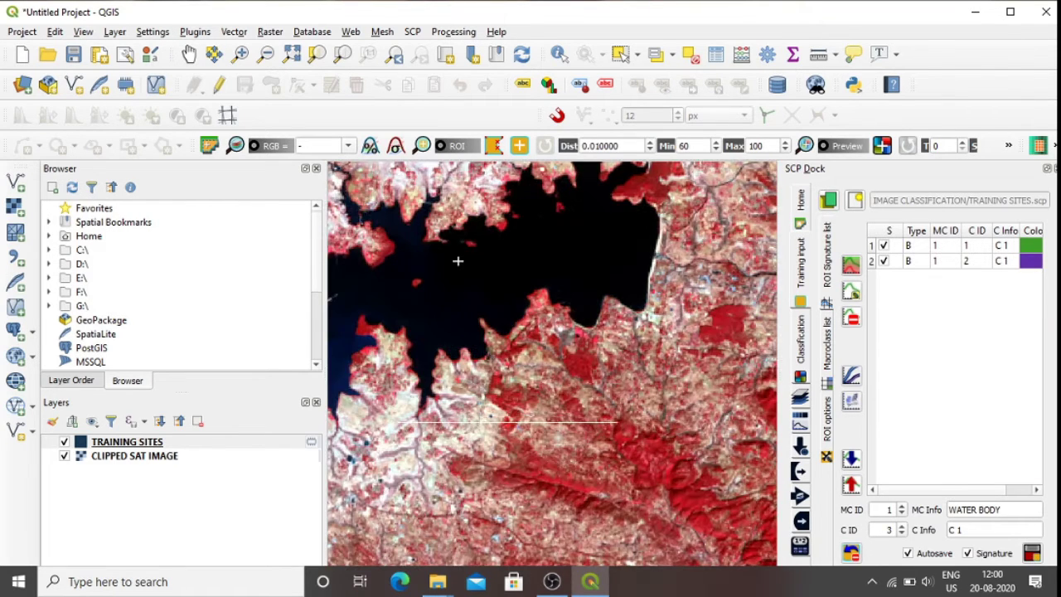
click(189, 55)
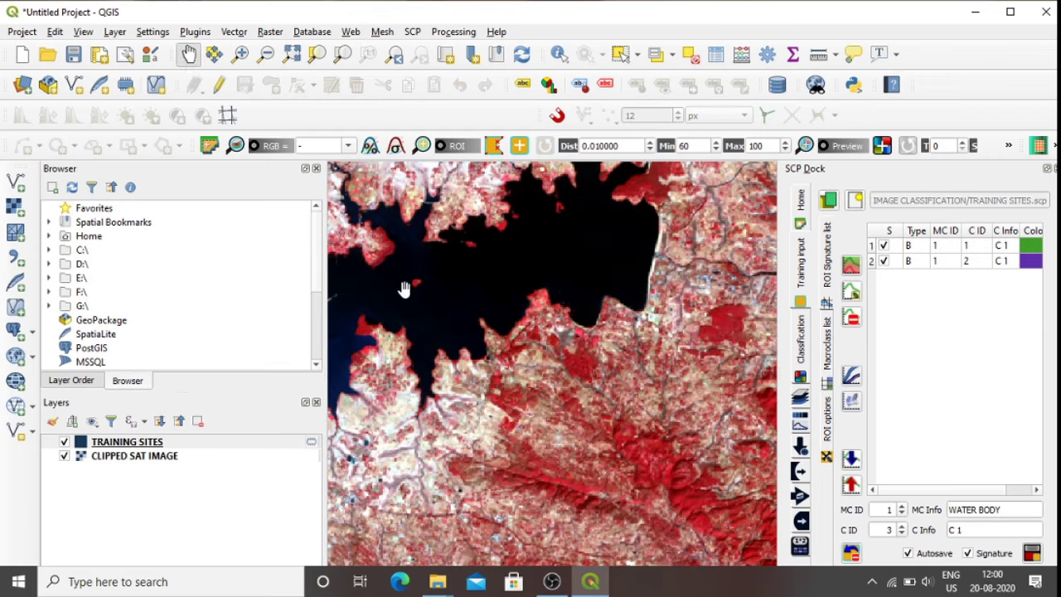
scroll(569, 298, up, 1)
scroll(501, 323, up, 1)
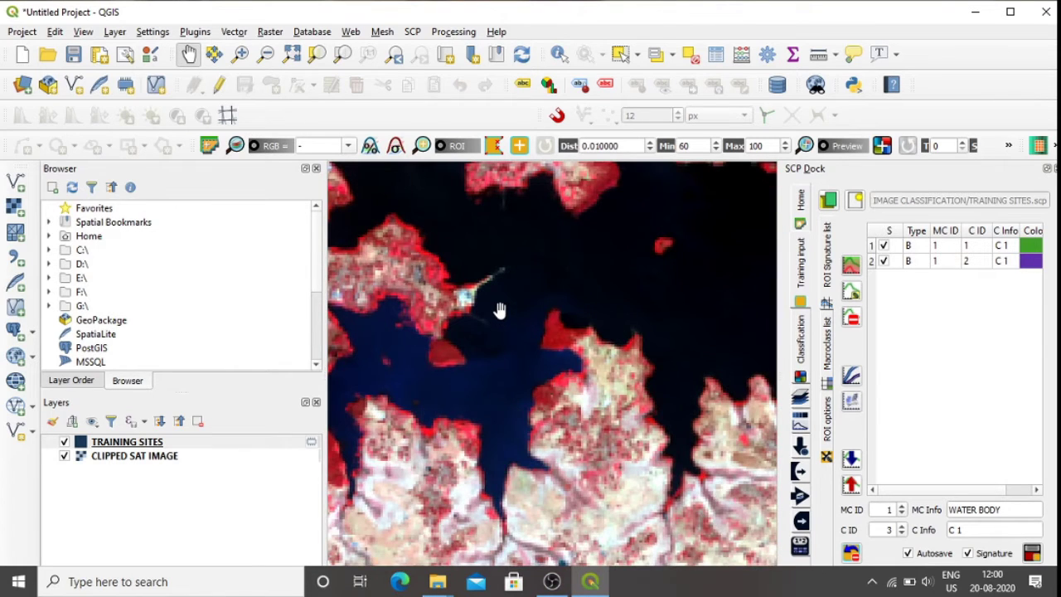
drag(497, 307, 530, 384)
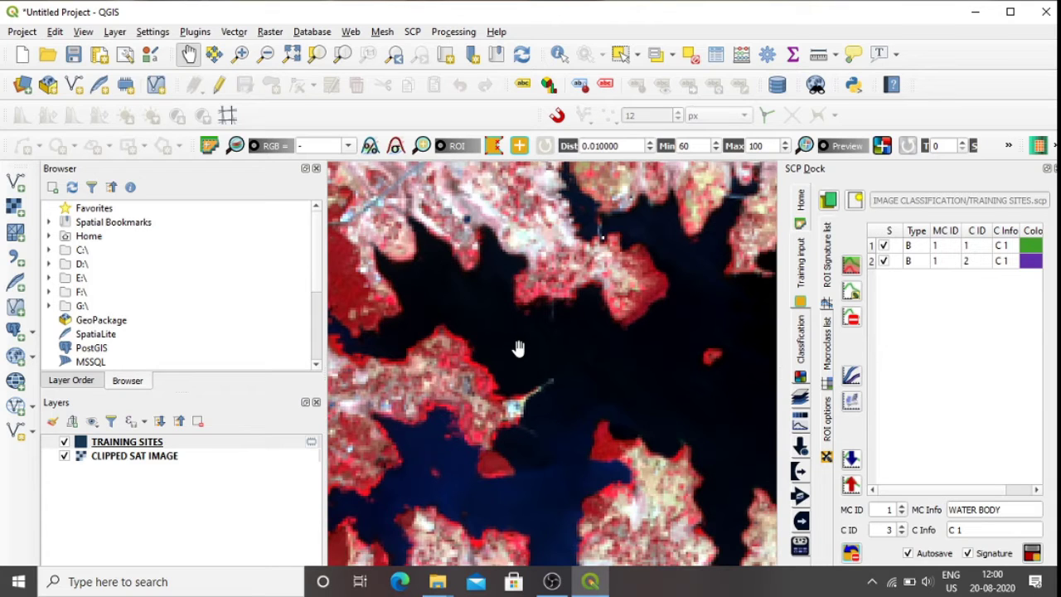
scroll(508, 341, up, 1)
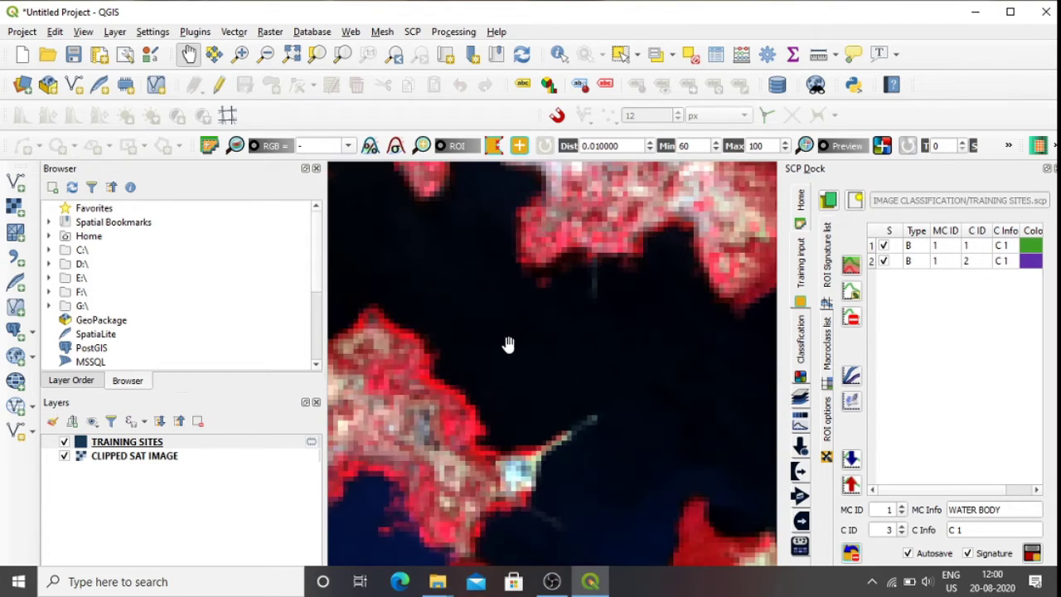
drag(507, 343, 605, 410)
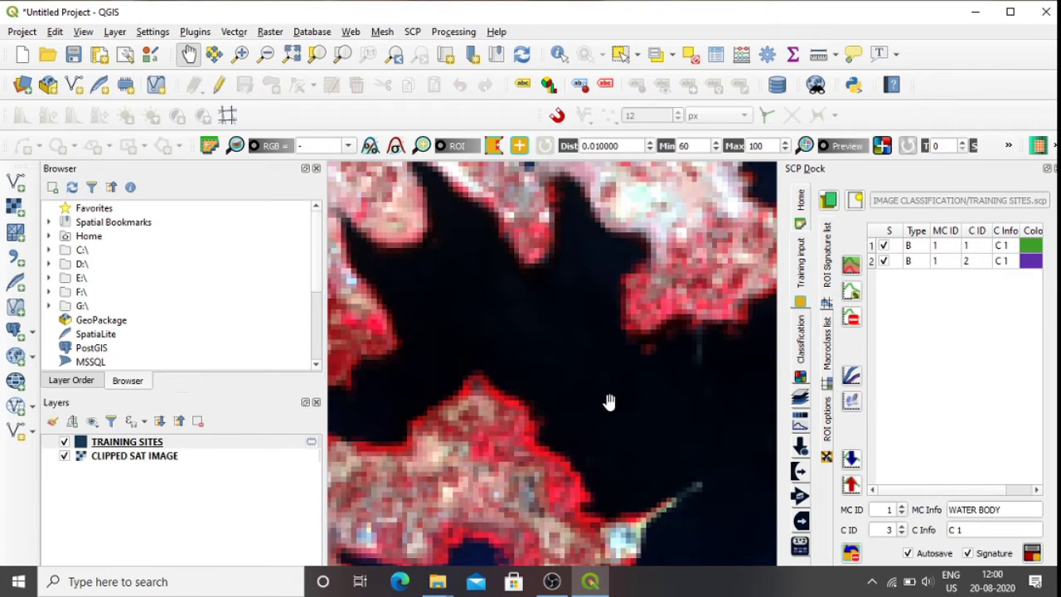
click(494, 147)
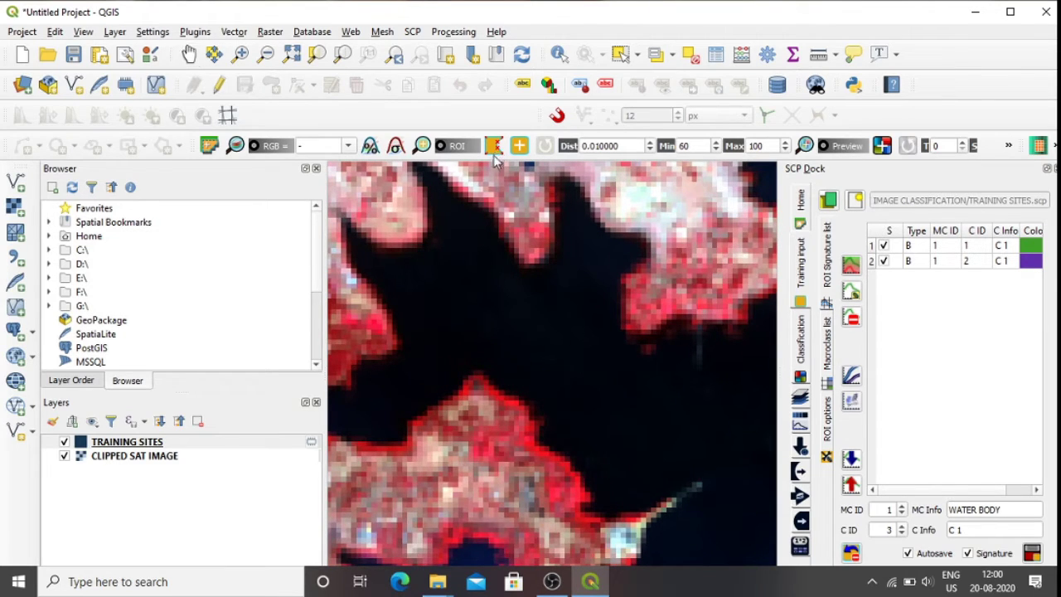
click(440, 251)
click(483, 273)
click(460, 312)
right_click(437, 274)
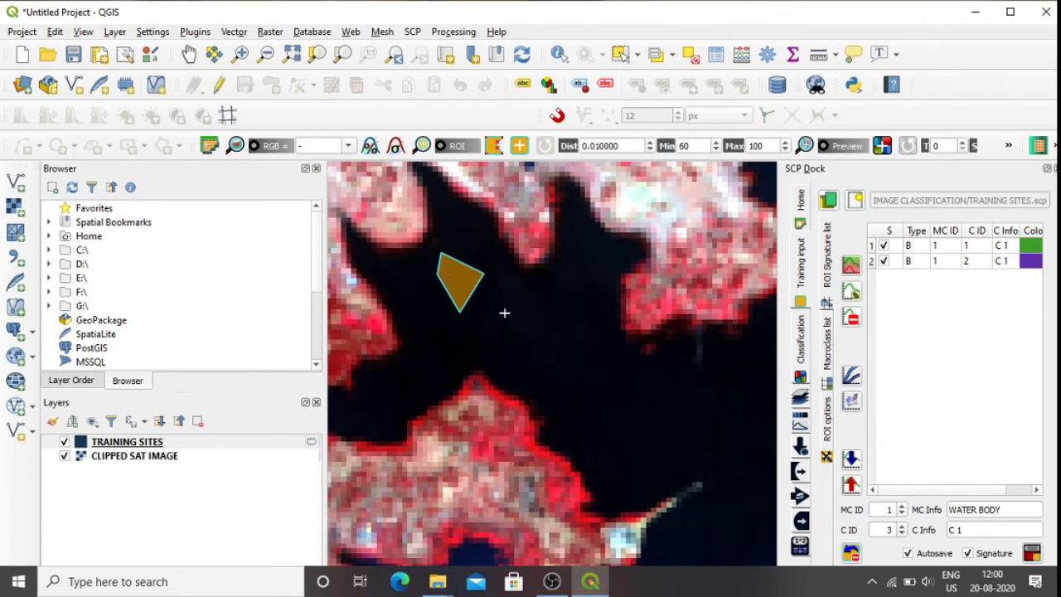
click(1031, 553)
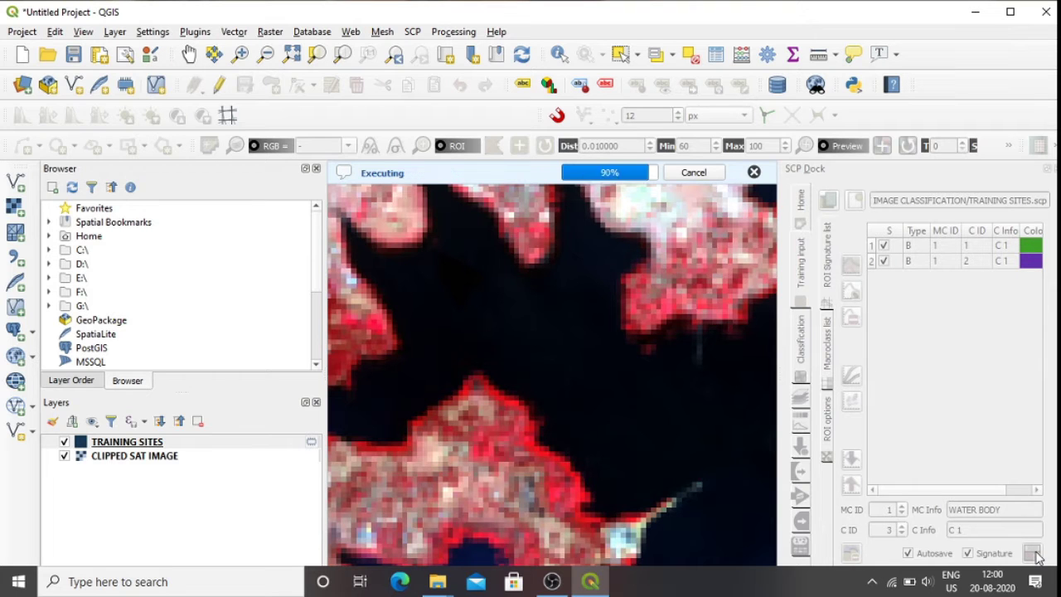
Save a tiny four-sided WATER BODY ROI in the narrow dark channel at the reservoir's far western end
scroll(641, 379, down, 1)
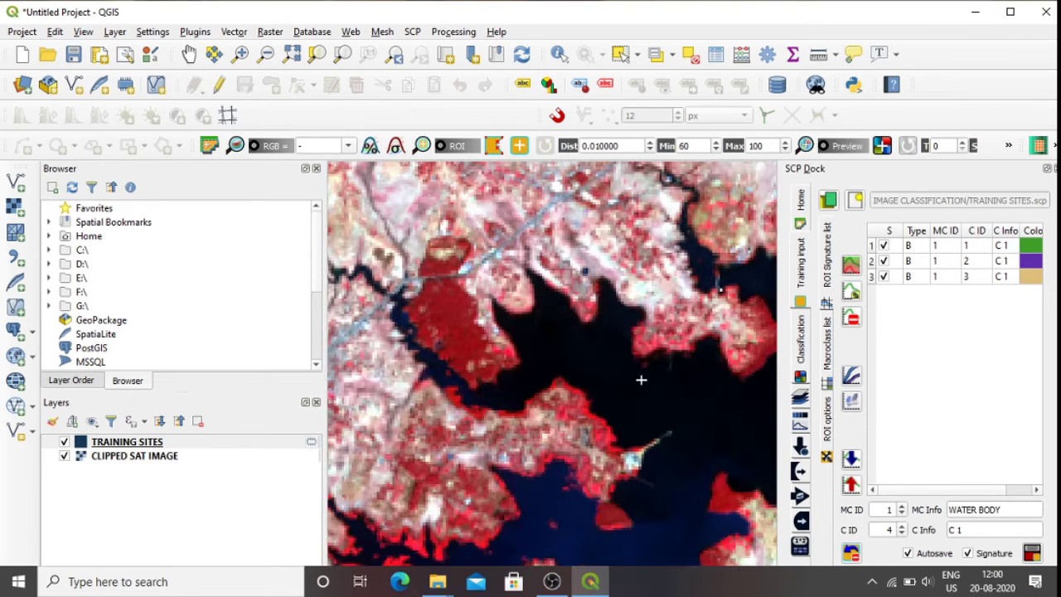
click(189, 54)
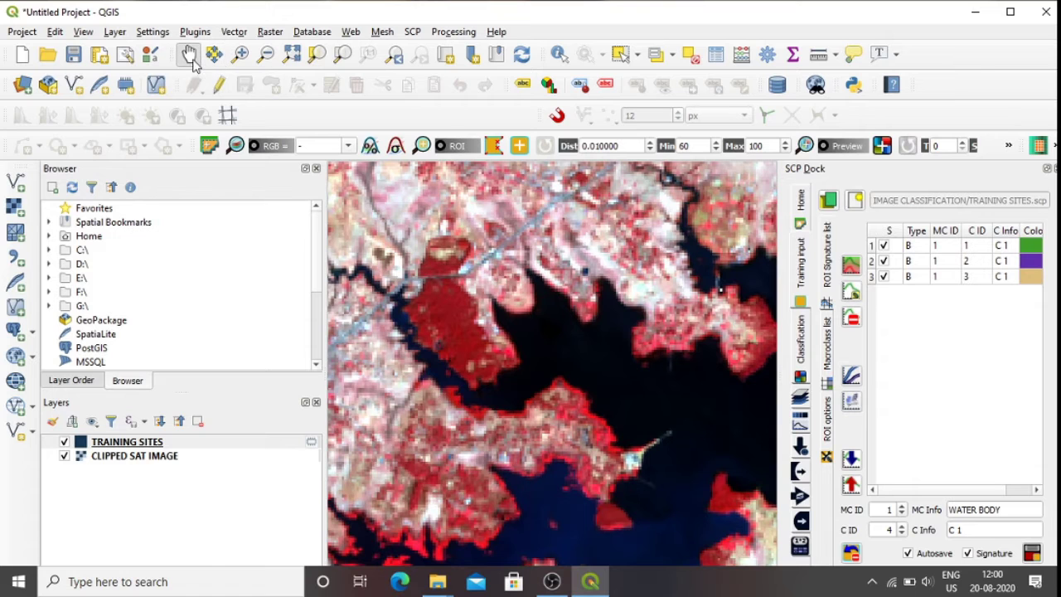
drag(593, 422, 563, 269)
scroll(570, 402, up, 2)
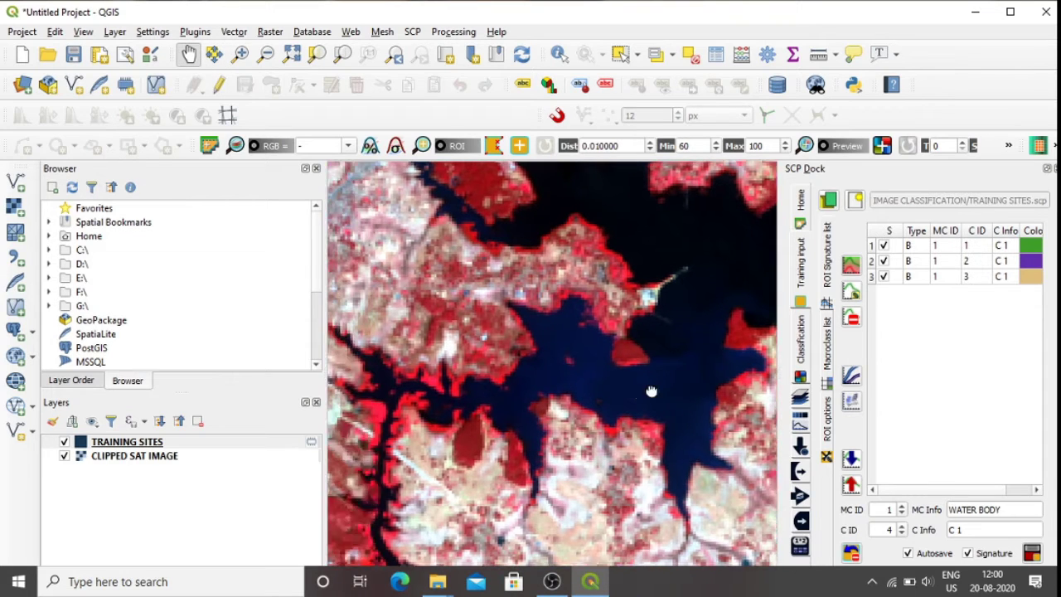
scroll(450, 369, up, 2)
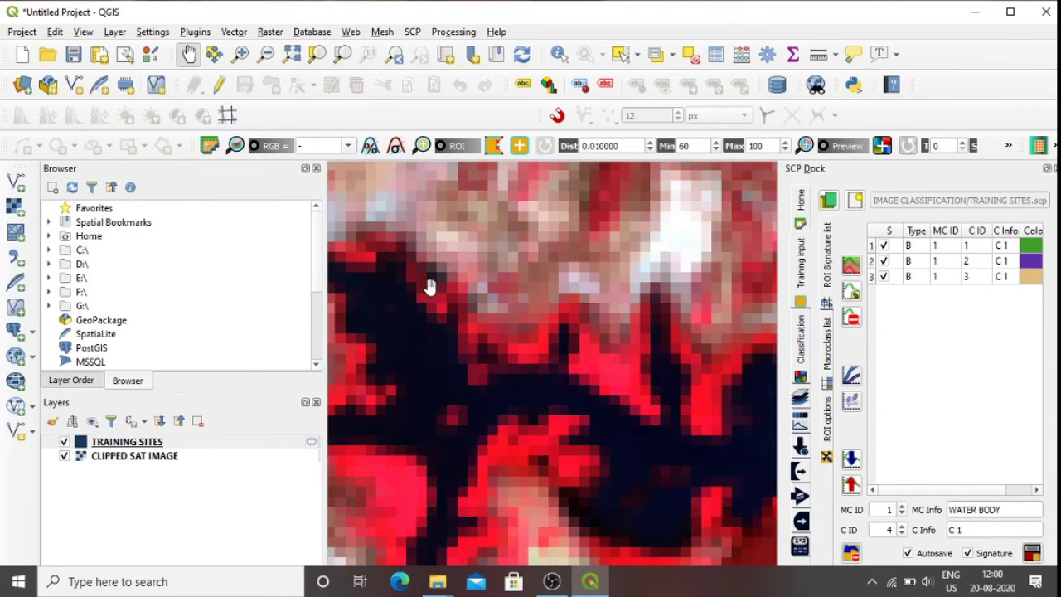
click(493, 146)
click(403, 314)
click(421, 339)
click(405, 358)
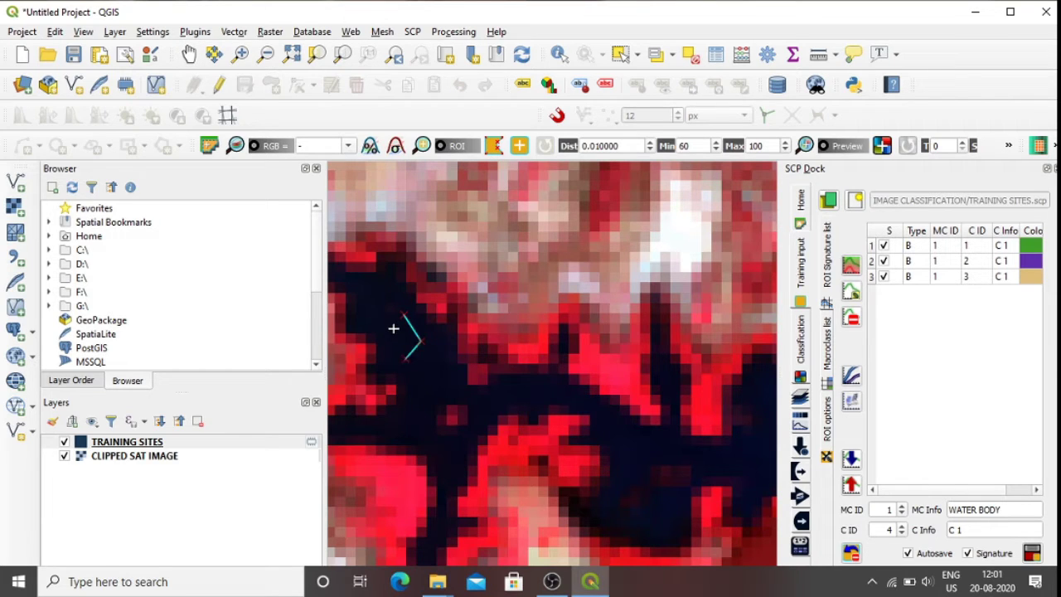
right_click(394, 328)
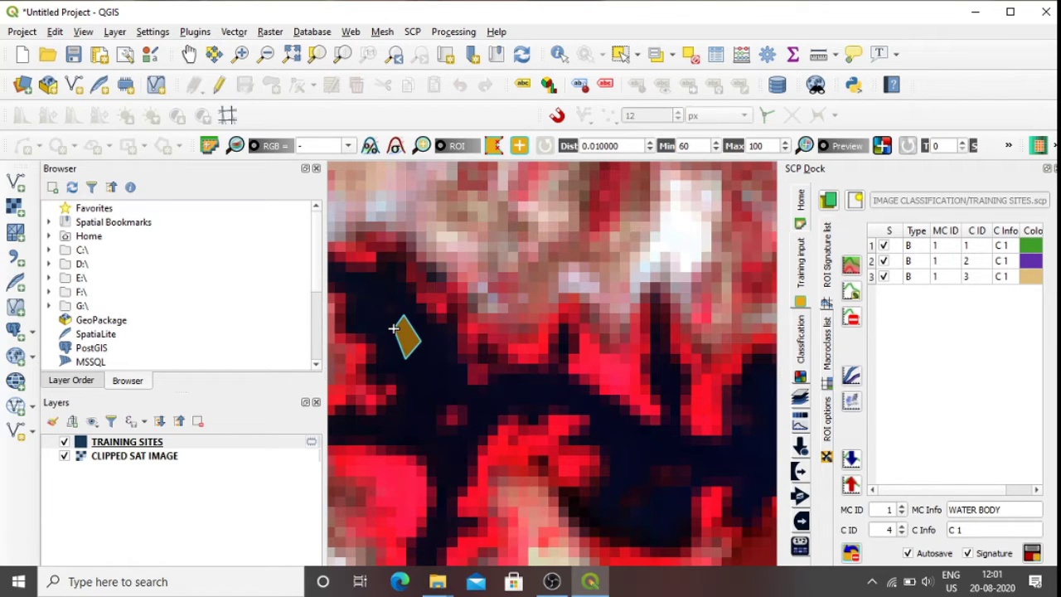
click(1032, 553)
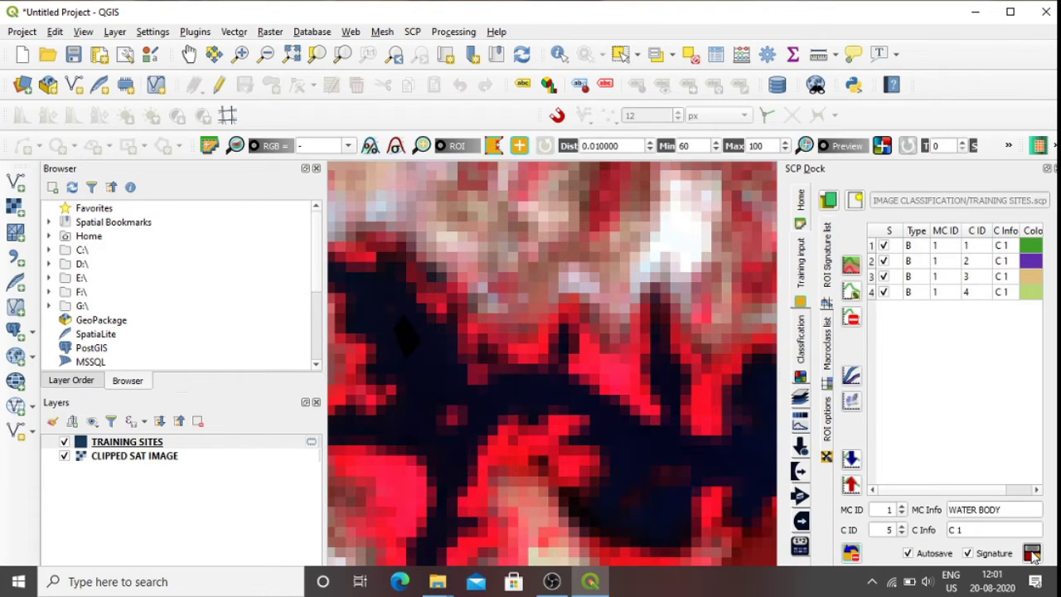
Save a five-sided WATER BODY ROI in the dark blue western arm, south of the thin pier
scroll(673, 400, down, 4)
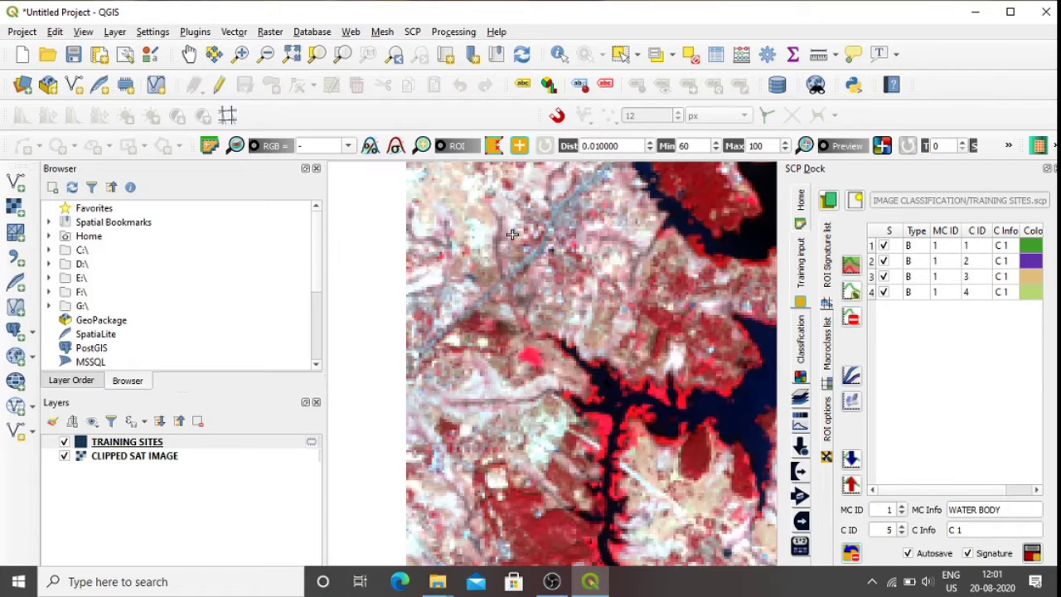
click(189, 54)
drag(639, 371, 467, 210)
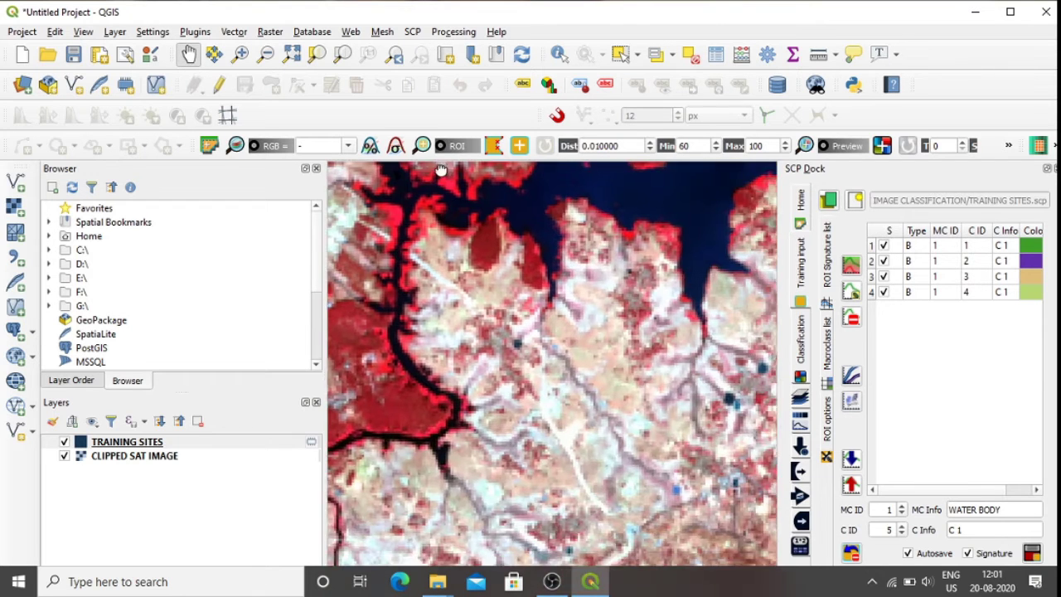
drag(494, 324, 373, 372)
drag(540, 311, 480, 392)
drag(531, 357, 491, 373)
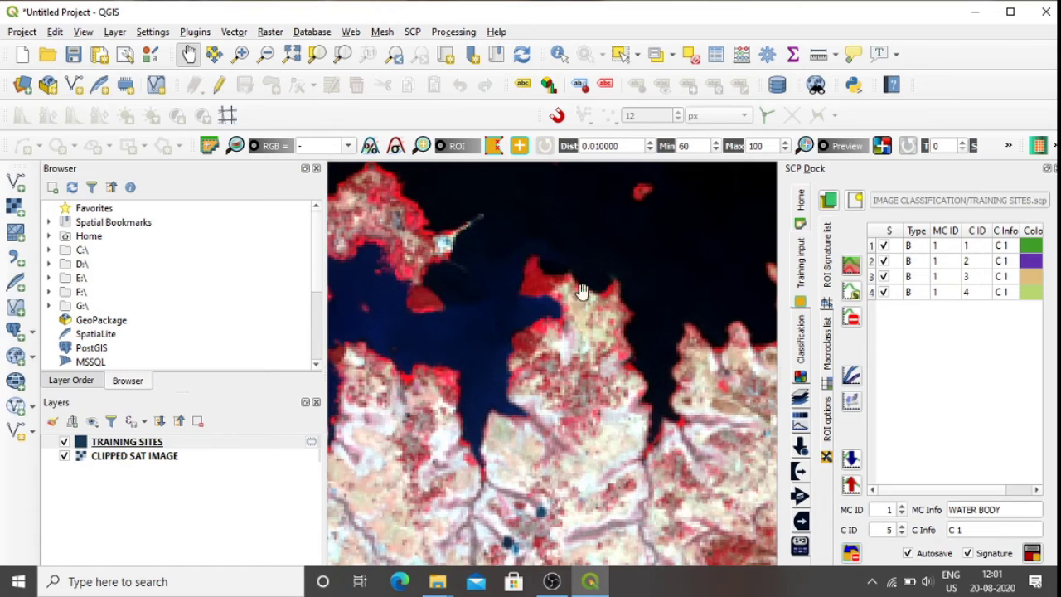
click(492, 148)
click(458, 324)
click(479, 335)
click(452, 347)
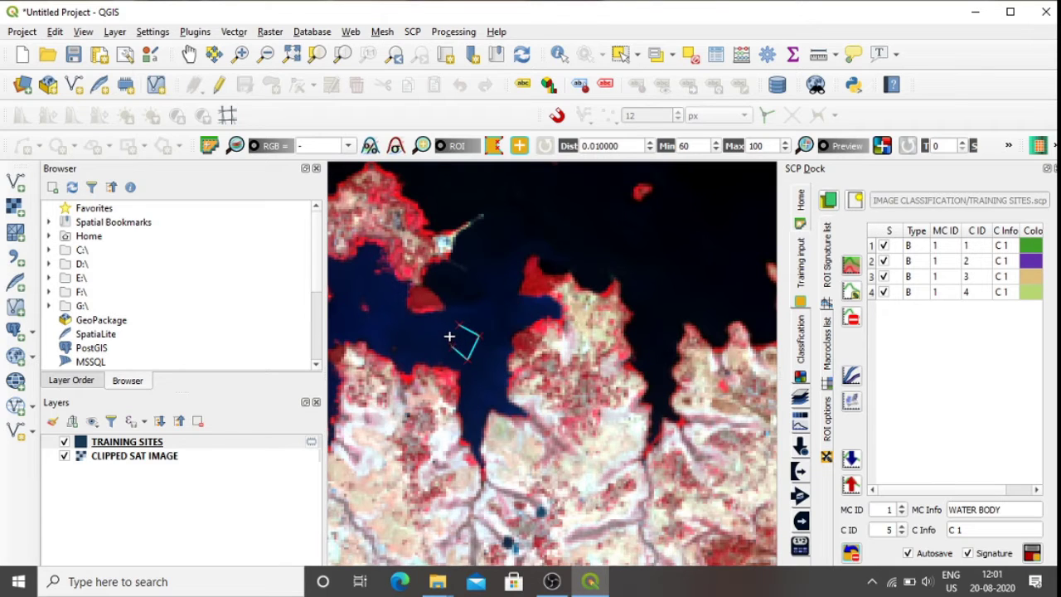
right_click(448, 331)
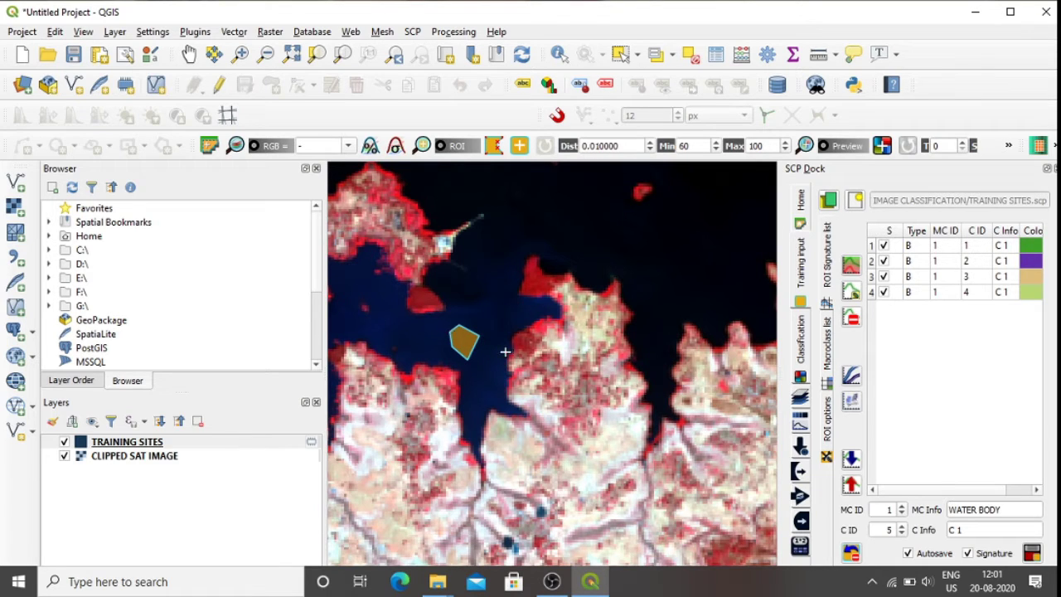
click(1033, 554)
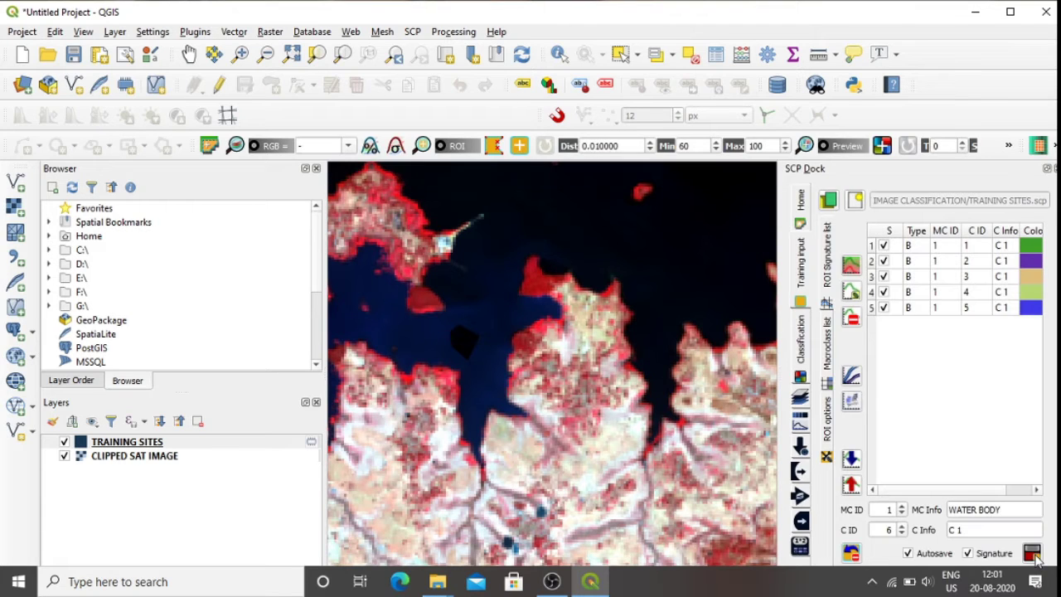
Save a very small WATER BODY ROI inside the narrow winding river along the red vegetation patch southwest of the reservoir
click(189, 55)
drag(427, 220, 605, 394)
scroll(605, 394, up, 1)
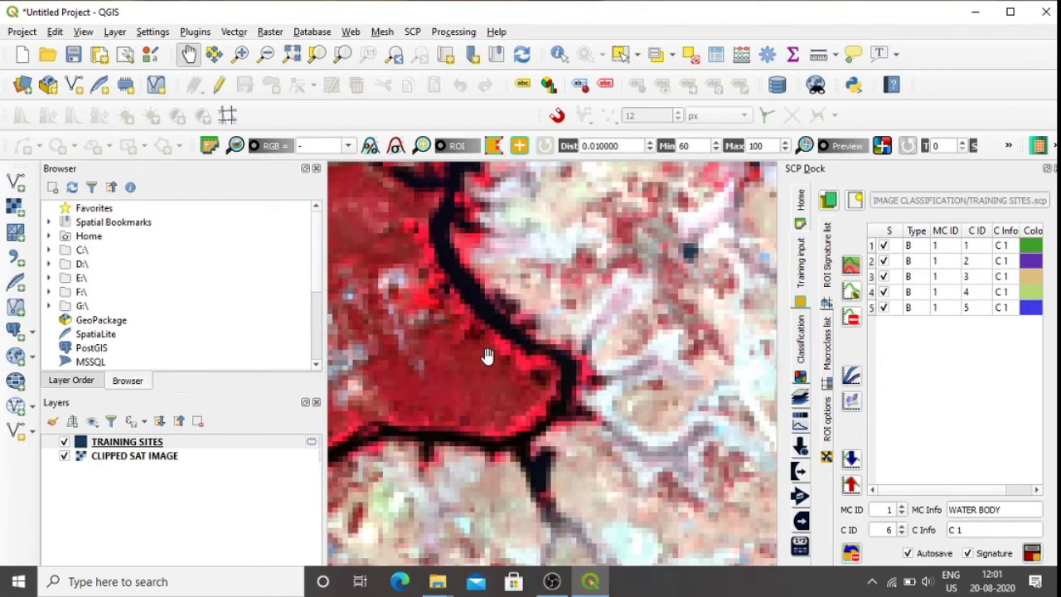
click(493, 149)
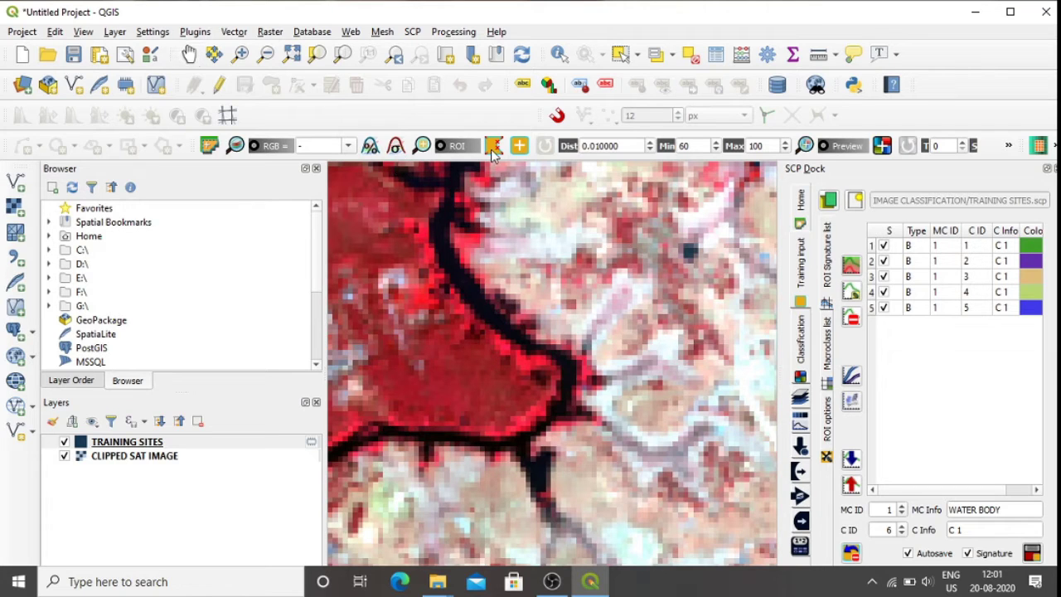
click(475, 289)
click(467, 298)
right_click(457, 277)
click(1033, 551)
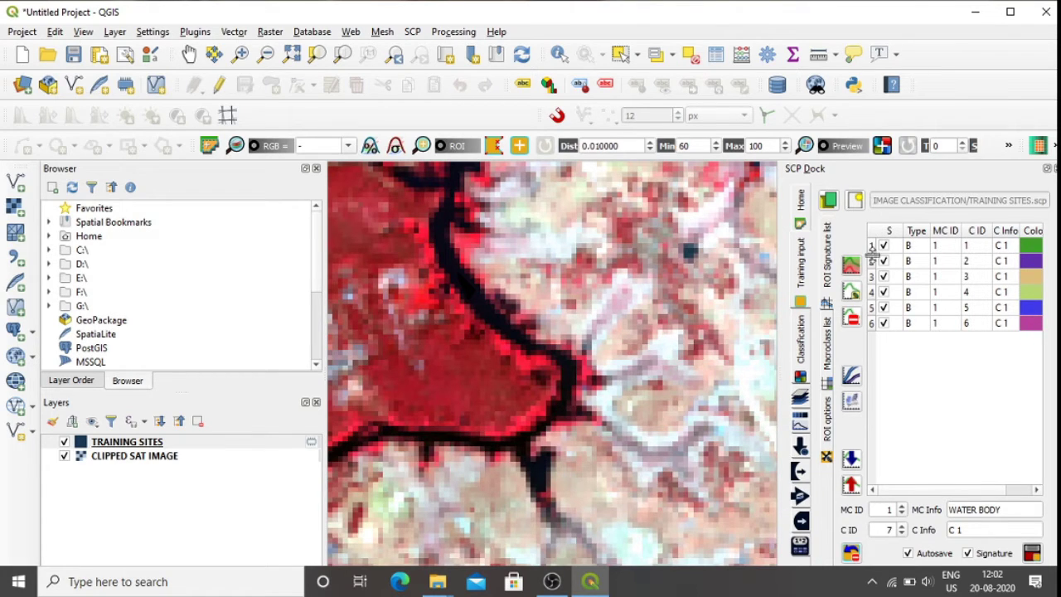
Merge the six WATER BODY spectral signatures, C ID 1 through 6, into one average signature
click(871, 246)
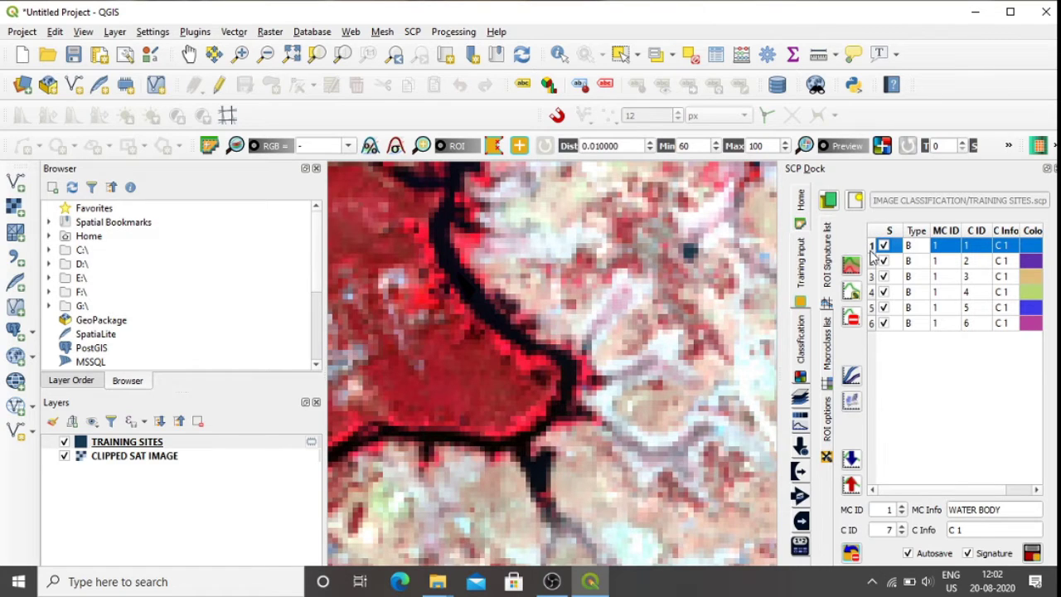
ctrl+click(872, 262)
ctrl+click(872, 278)
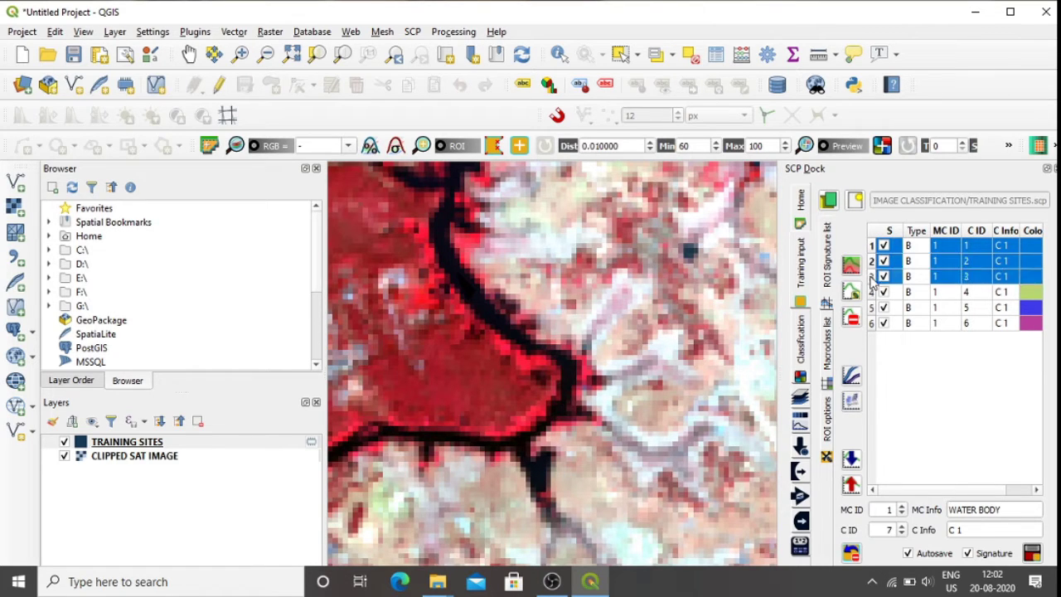
ctrl+click(872, 292)
ctrl+click(871, 308)
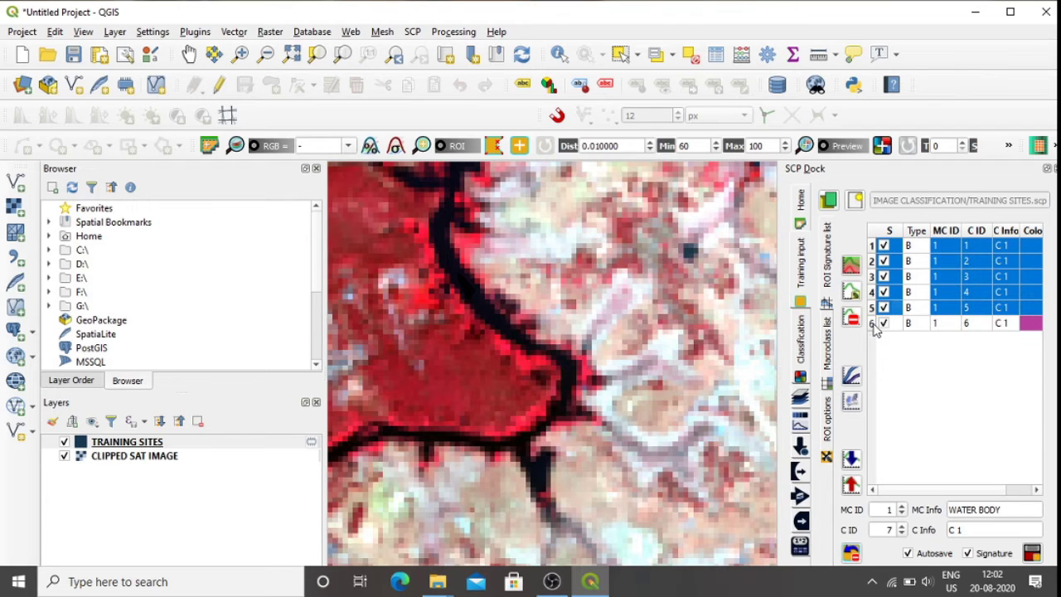
ctrl+click(873, 323)
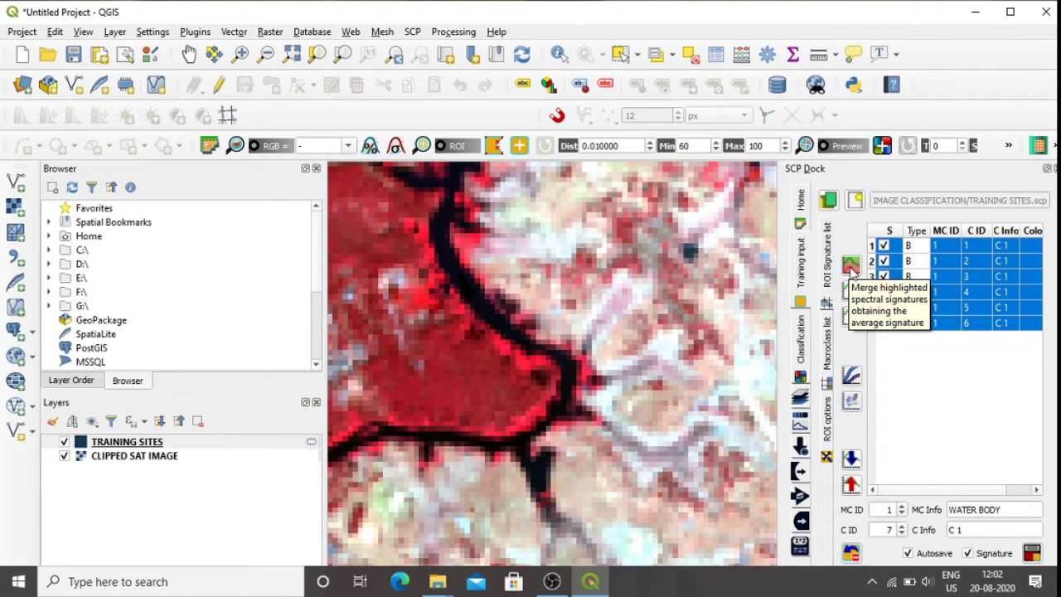
click(851, 267)
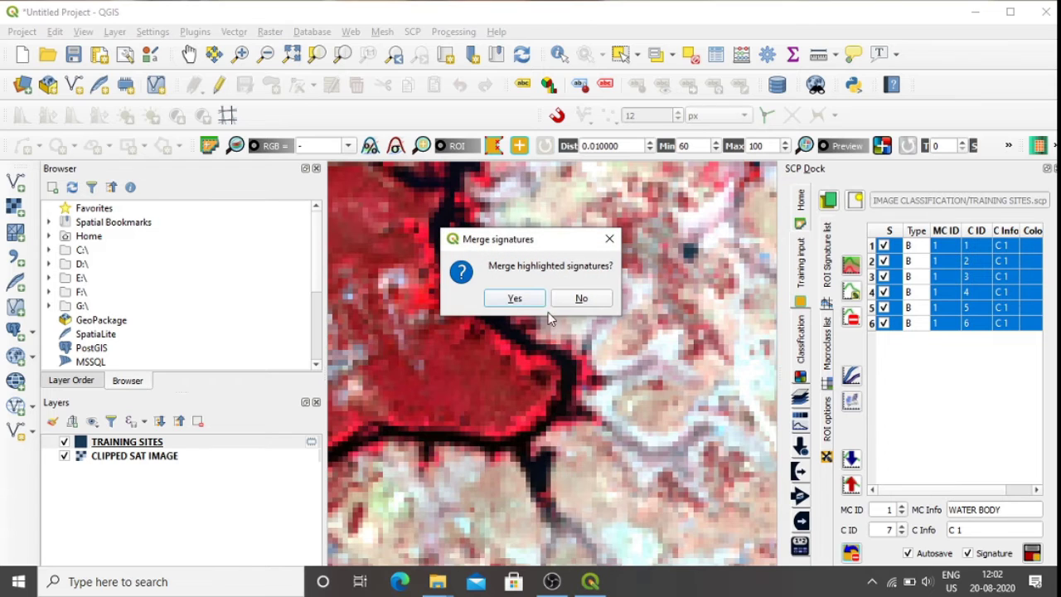
click(514, 299)
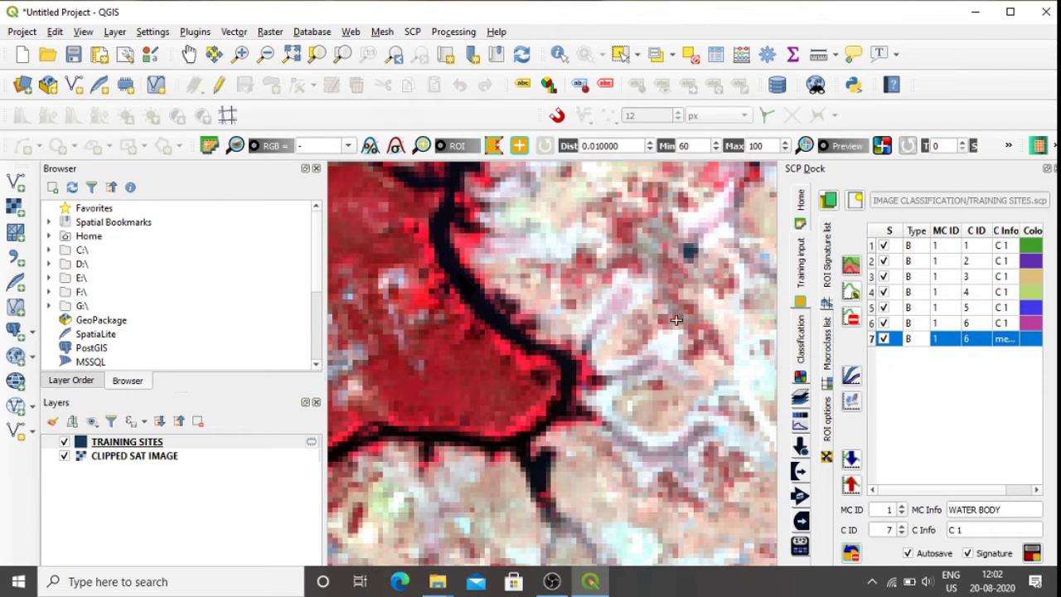
Delete the six individual water body ROIs and signatures labelled C 1, keeping only the merged signature
click(873, 247)
drag(872, 248, 873, 329)
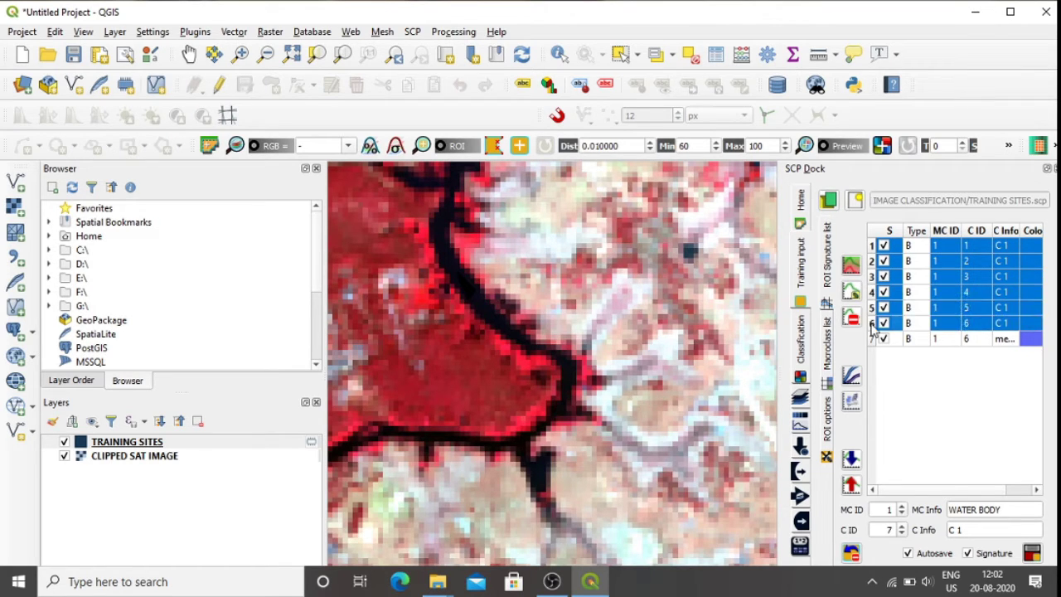
click(851, 320)
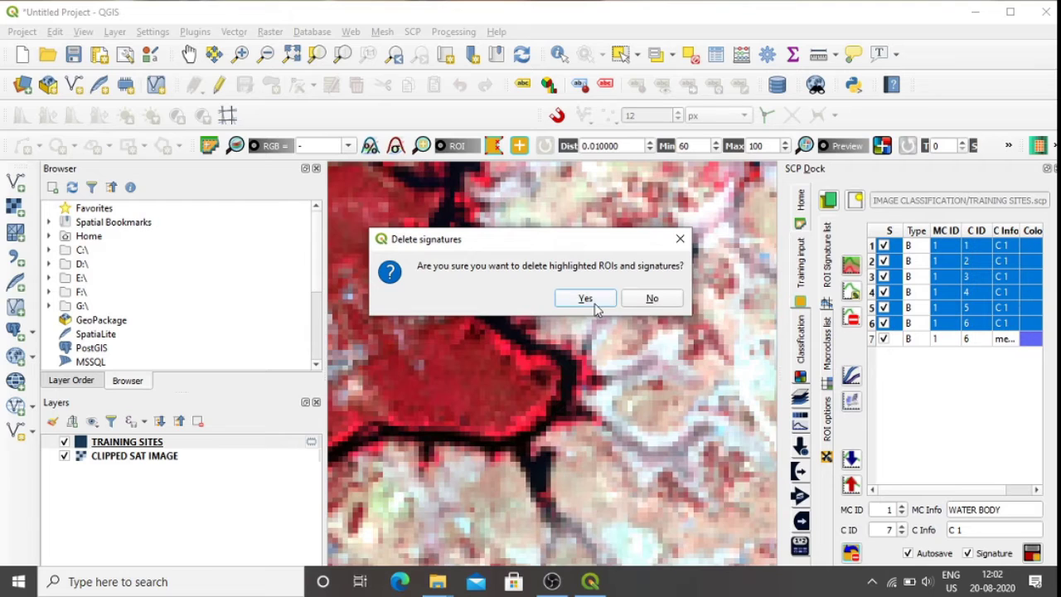
click(586, 299)
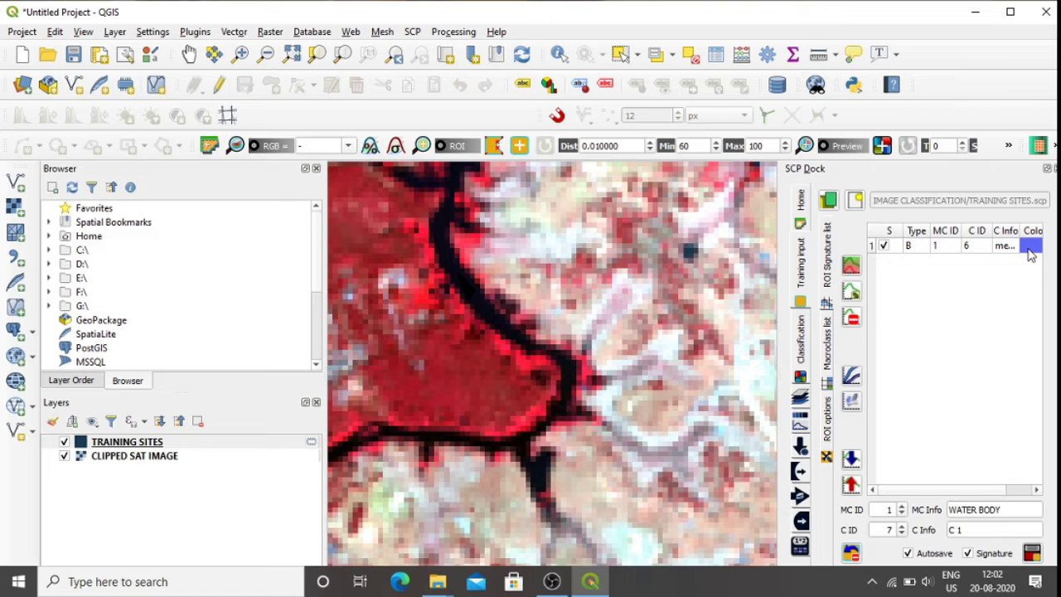
Set the macroclass for new training sites to MC ID 2 with the MC Info VEGETATION
scroll(559, 319, down, 2)
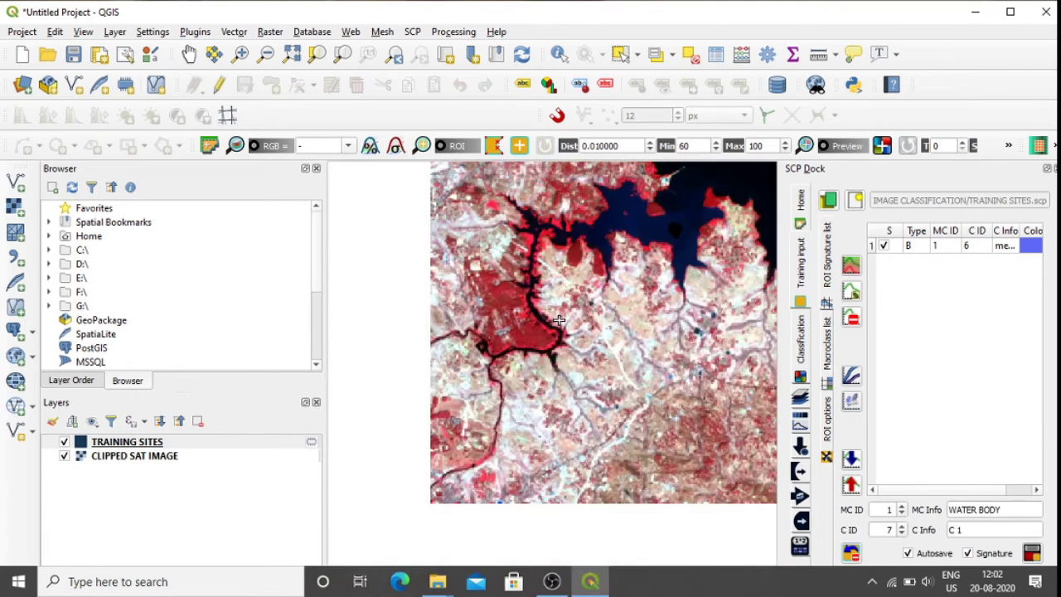
scroll(559, 319, down, 1)
click(189, 54)
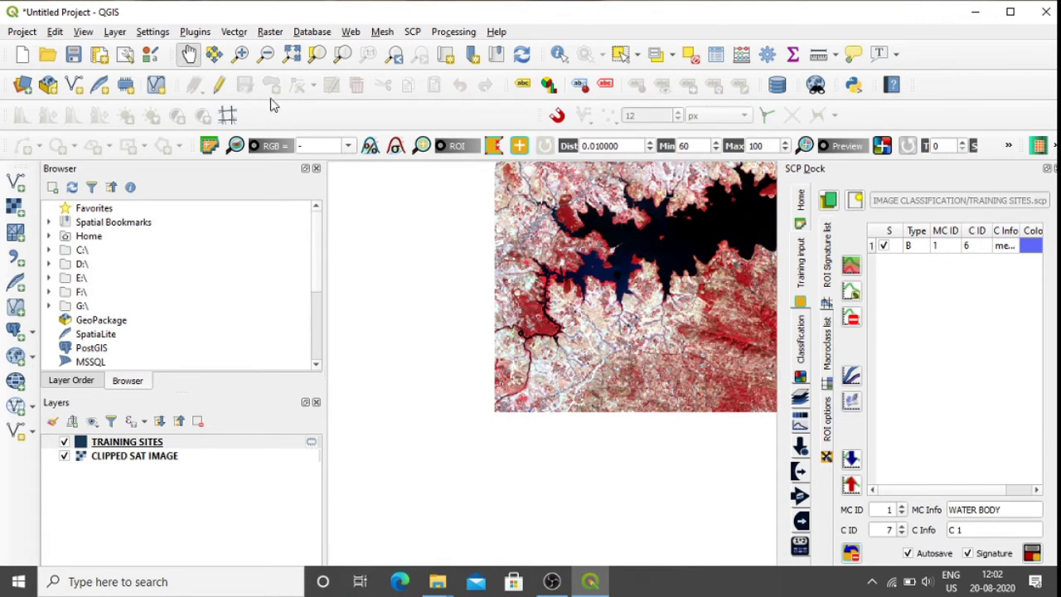
drag(661, 266, 514, 356)
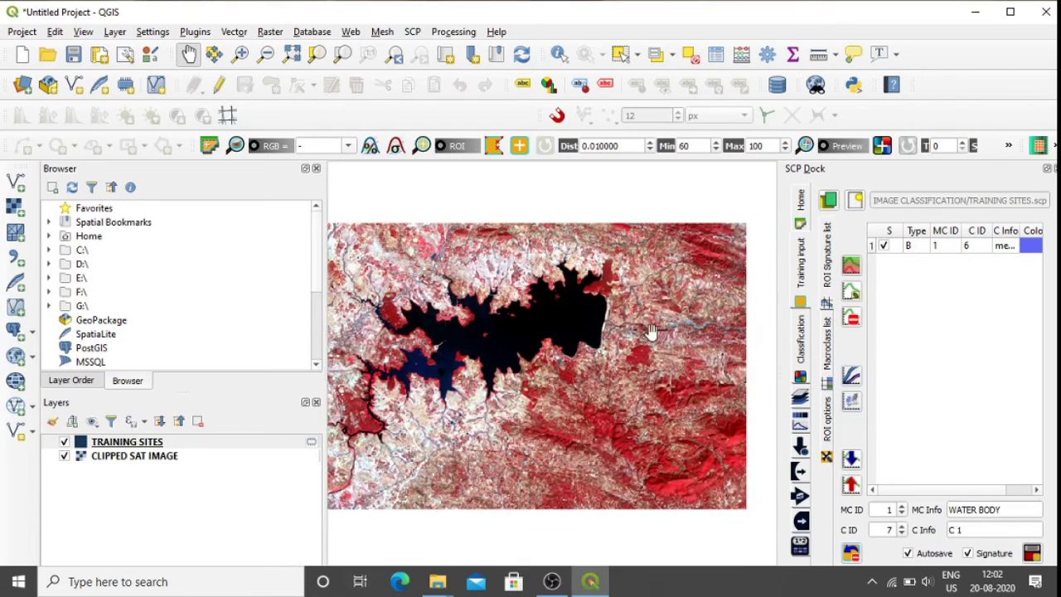
scroll(615, 288, up, 3)
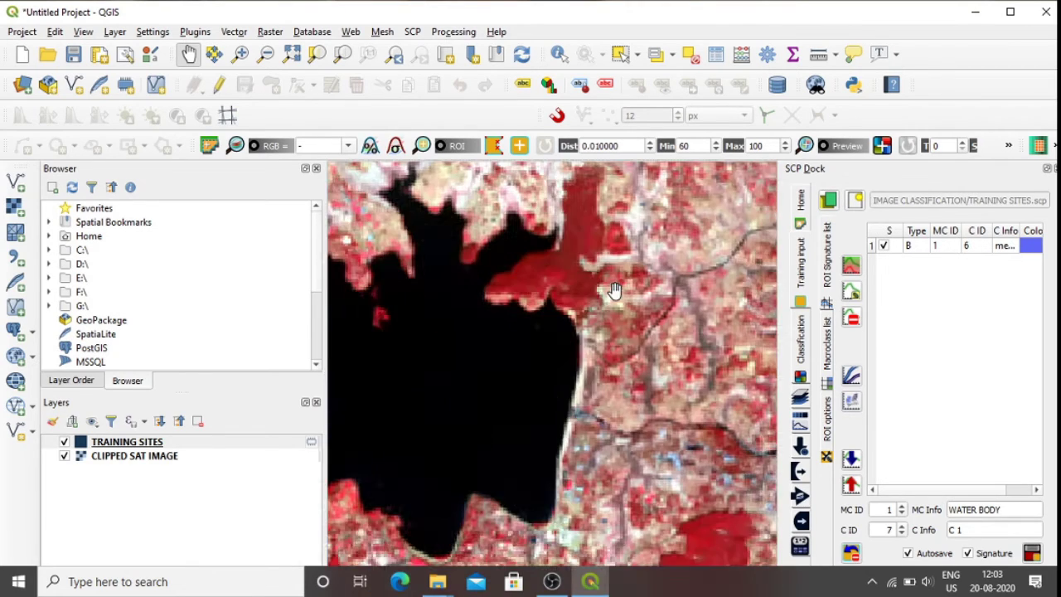
scroll(610, 298, up, 2)
scroll(545, 313, up, 2)
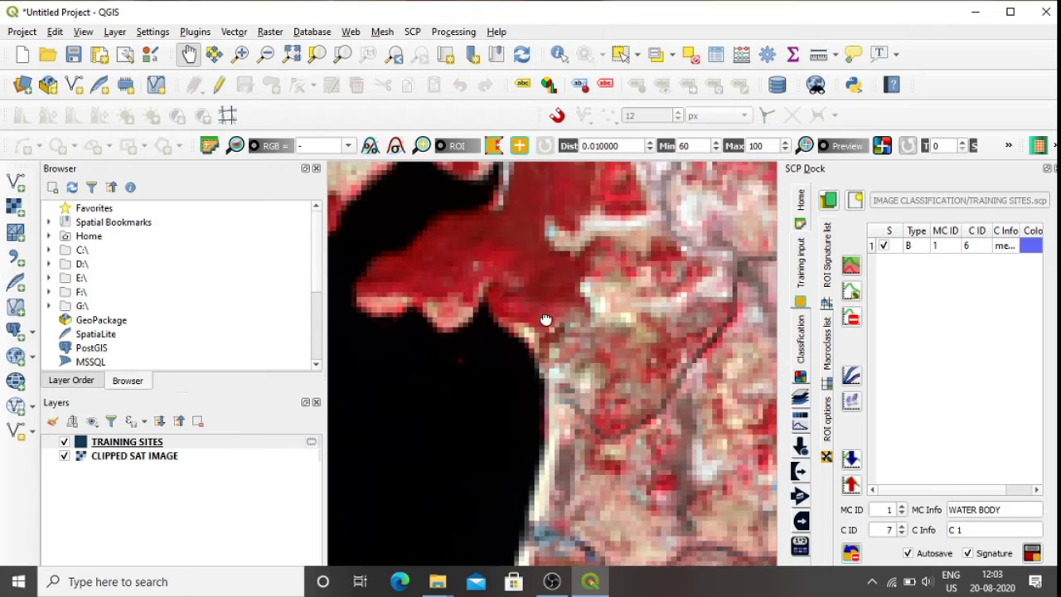
scroll(580, 391, up, 2)
drag(573, 363, 573, 454)
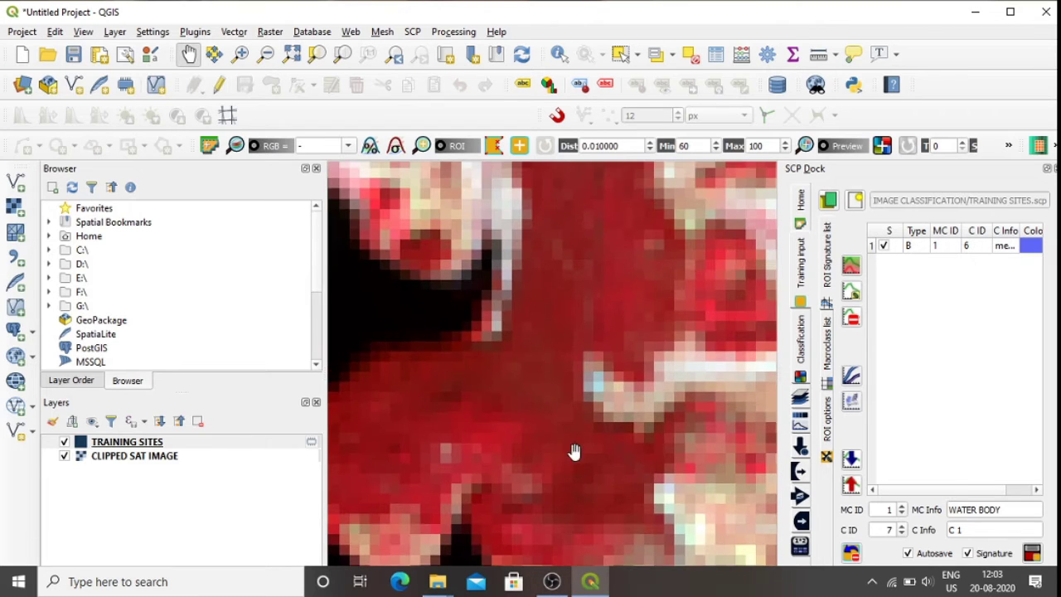
click(890, 509)
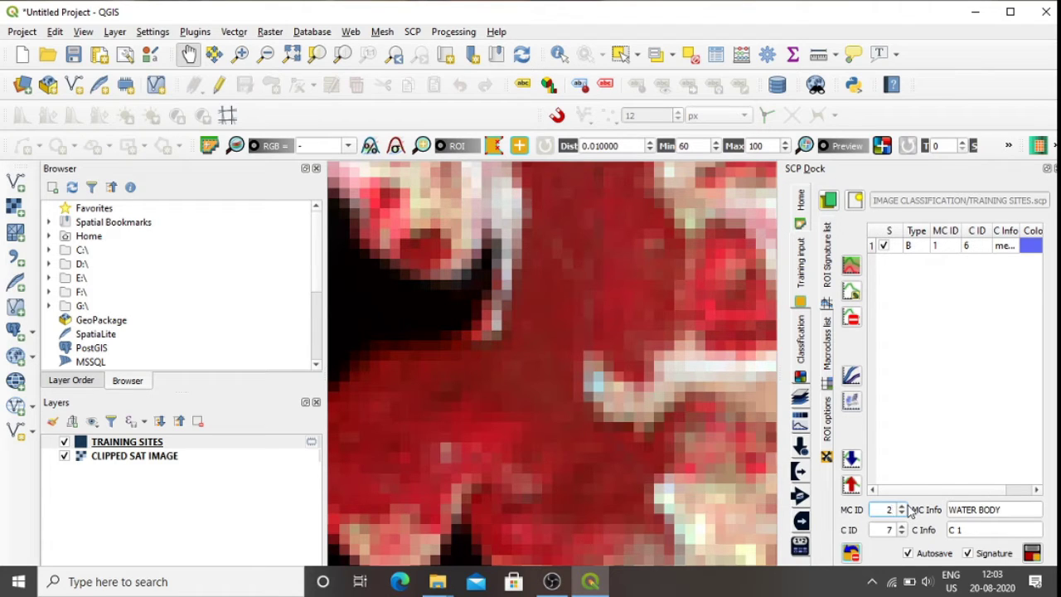
click(1009, 513)
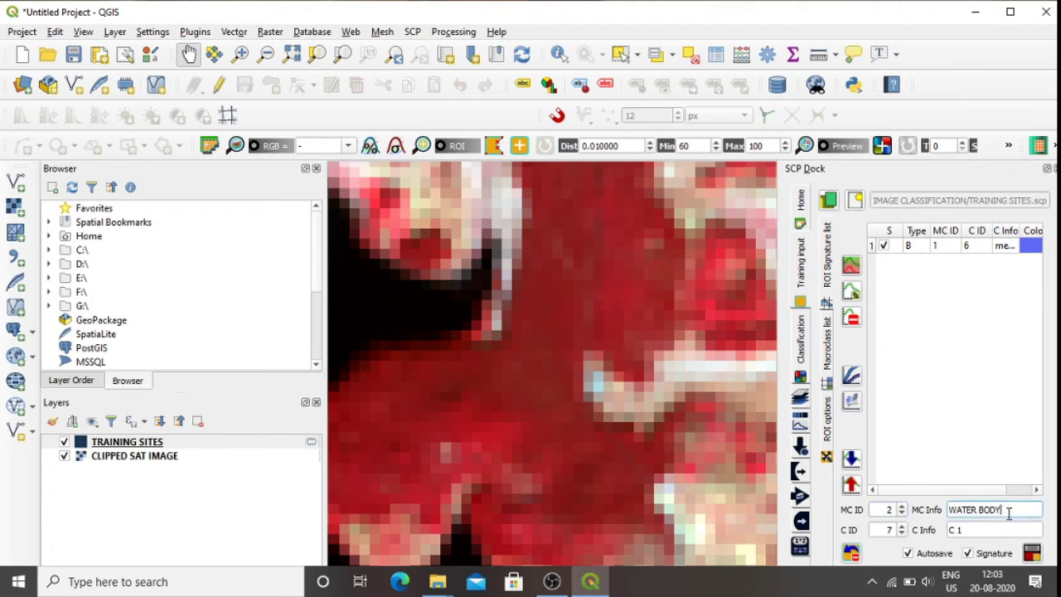
key(BackSpace)
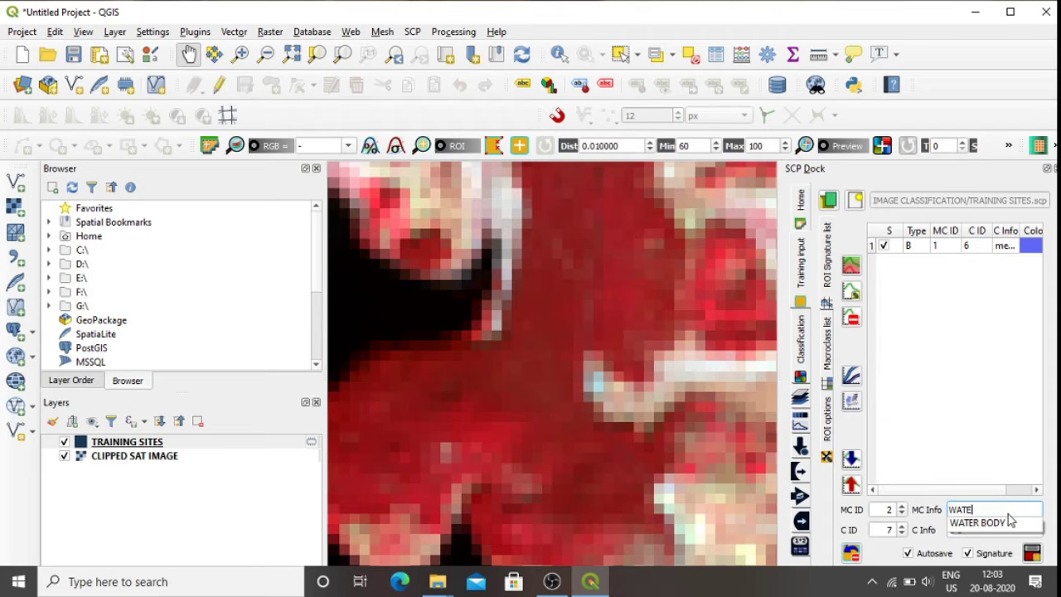
key(BackSpace)
key(BackSpace)
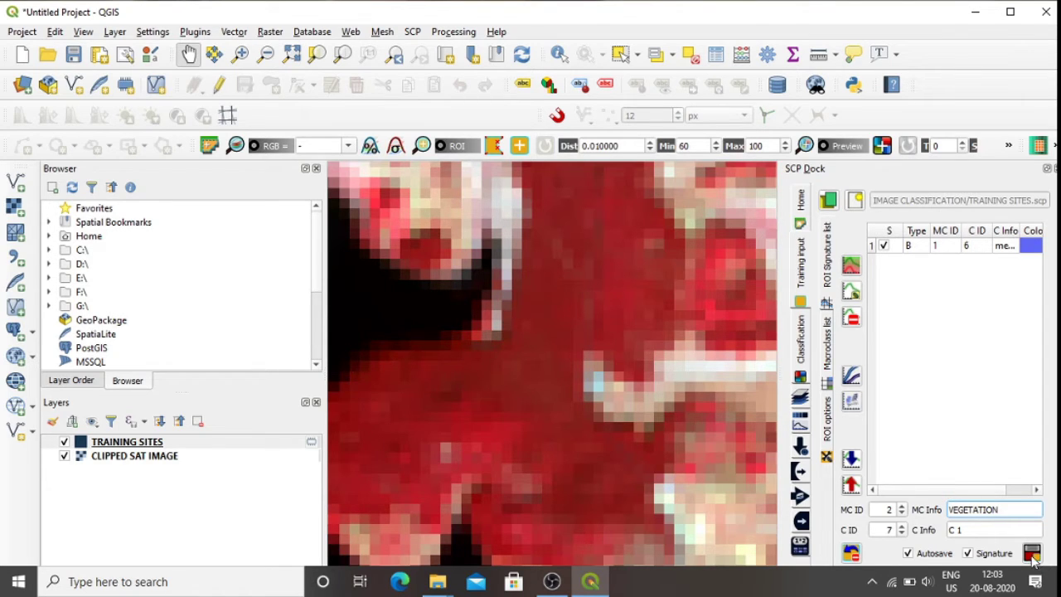
Save a small four-sided VEGETATION ROI in the northern part of the dark red patch at the reservoir's northeastern corner
scroll(617, 299, down, 1)
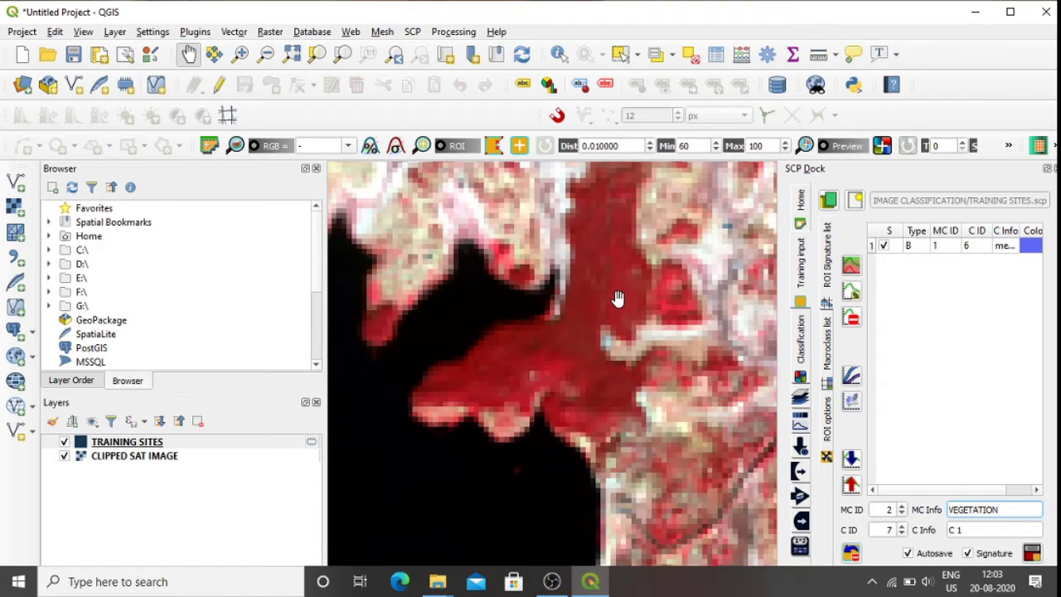
scroll(618, 298, up, 1)
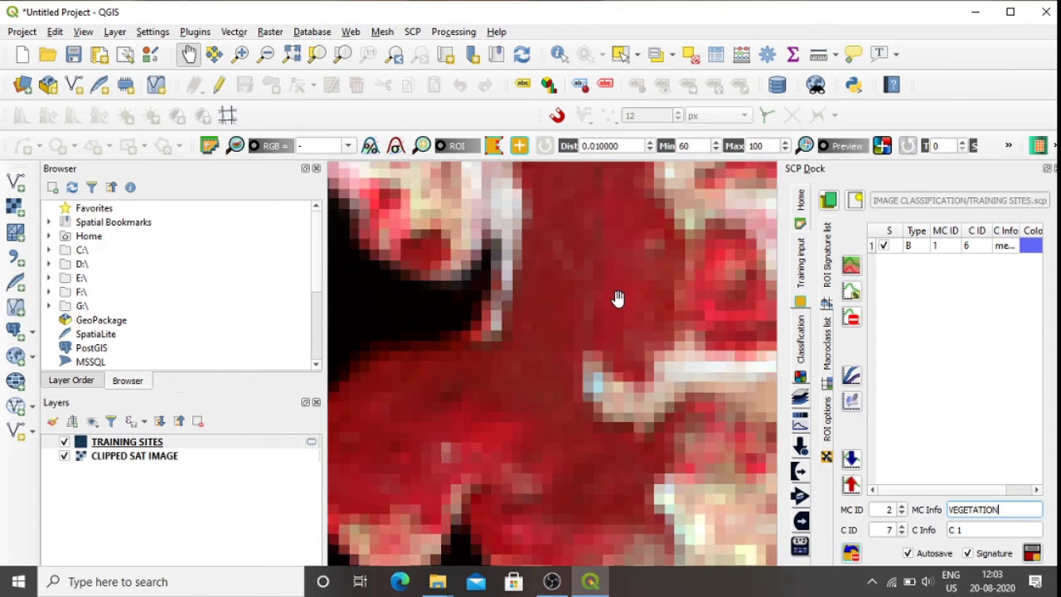
click(495, 151)
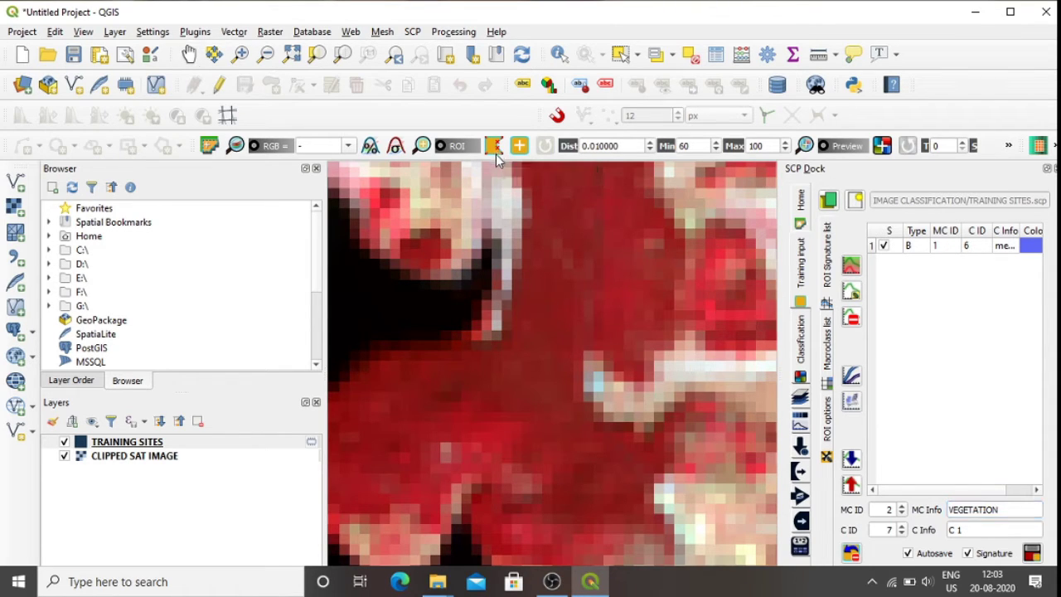
click(586, 225)
click(572, 253)
right_click(559, 231)
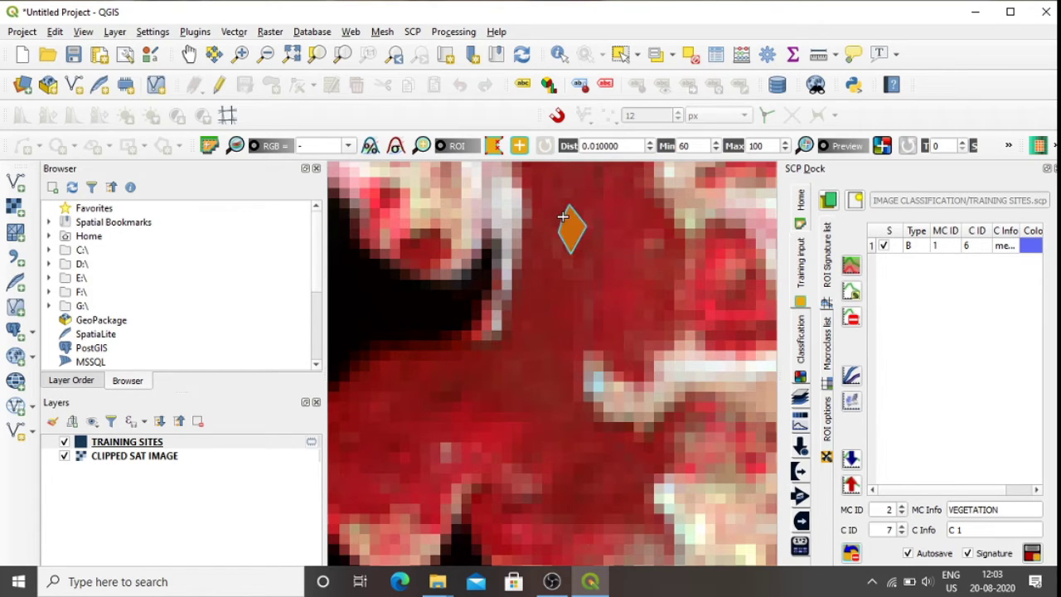
click(1033, 553)
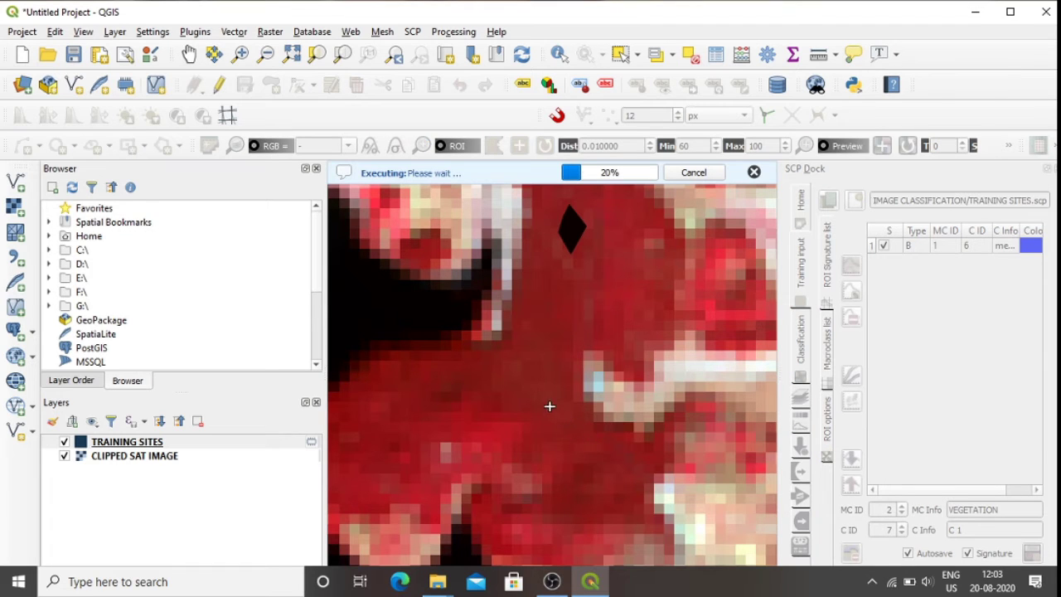
Save a tiny four-sided VEGETATION ROI farther south in the same dark red patch, west of the pale hooked strip, and dismiss the warning
click(539, 387)
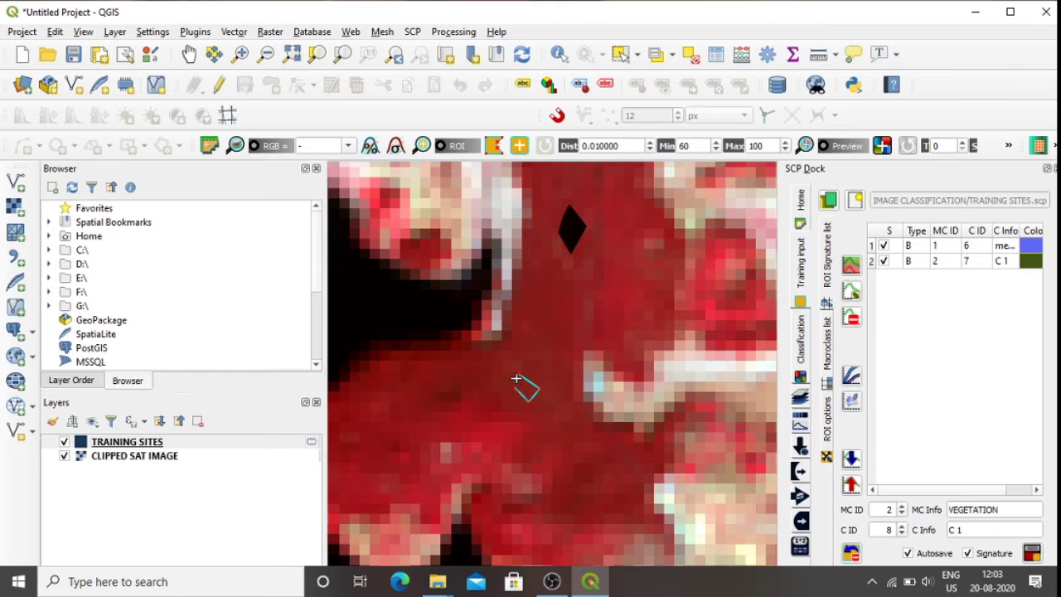
right_click(516, 378)
click(1034, 555)
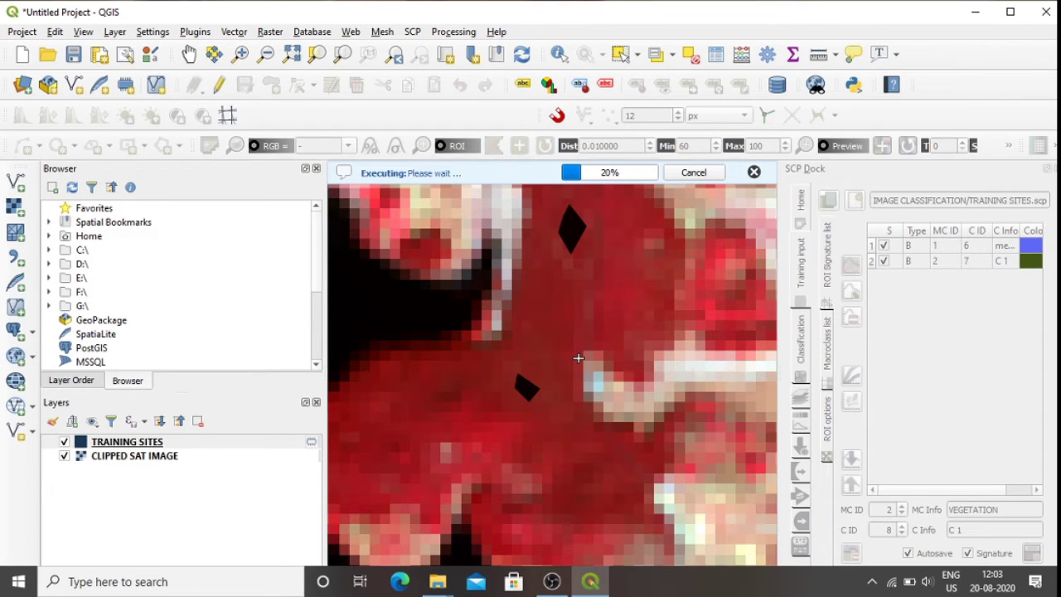
scroll(577, 358, down, 2)
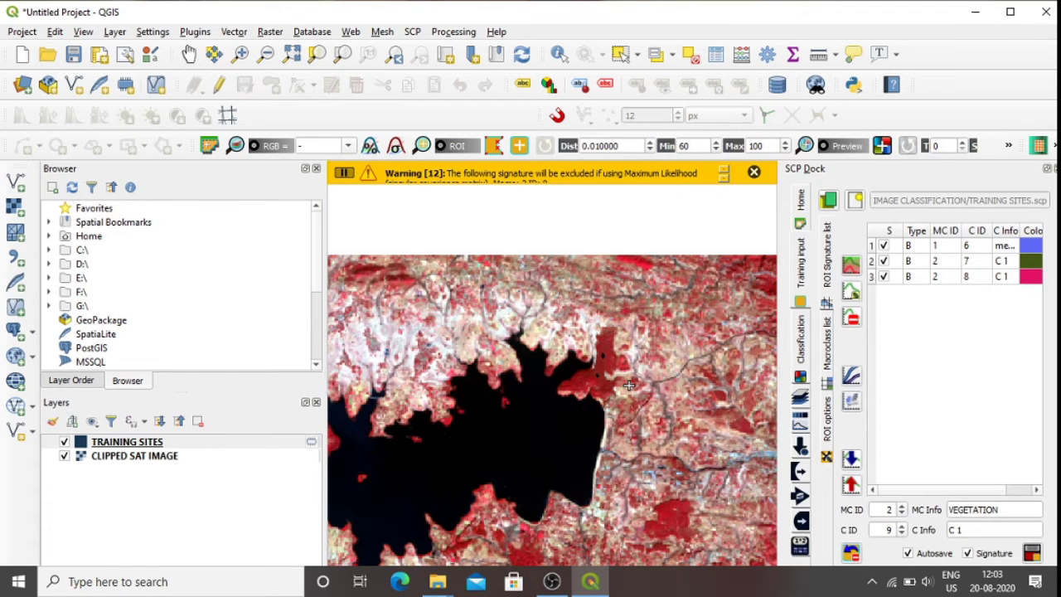
click(754, 172)
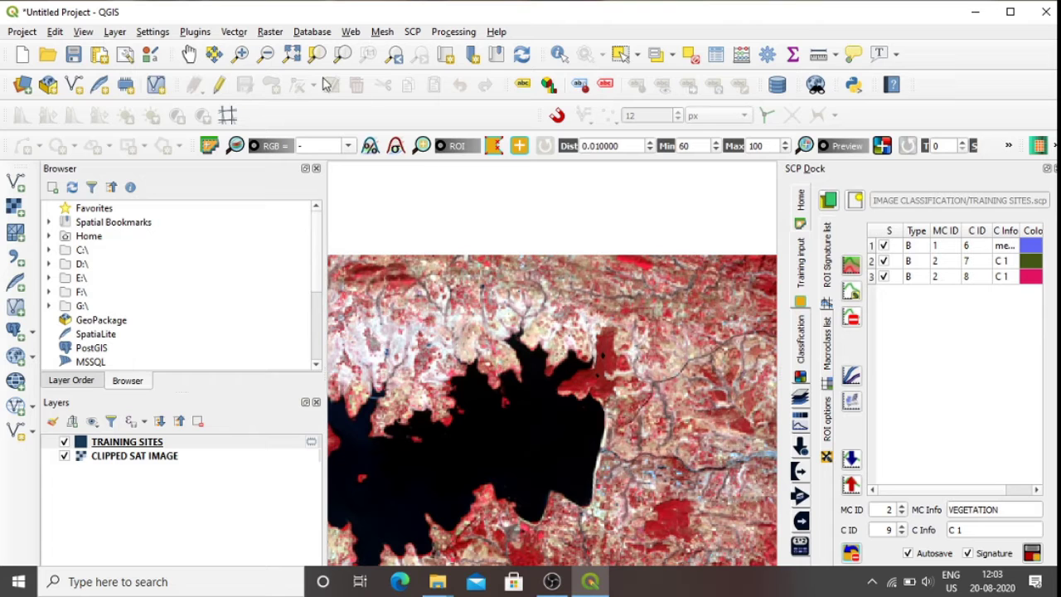
Save a small four-sided VEGETATION ROI on the bright red slope in the hills southeast of the reservoir
click(189, 57)
drag(440, 431, 472, 252)
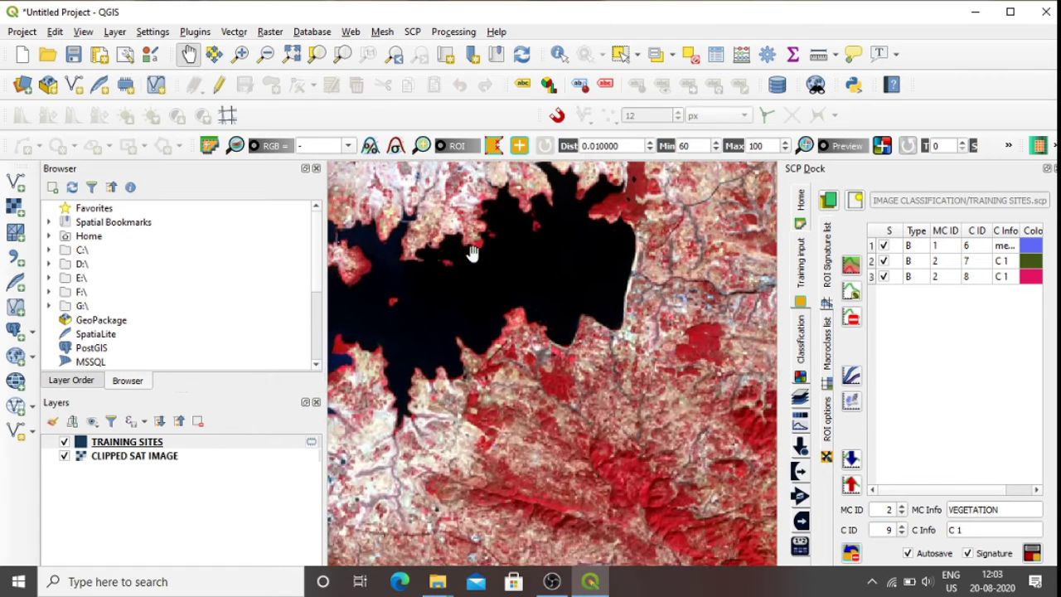
drag(670, 525, 511, 474)
scroll(660, 492, up, 2)
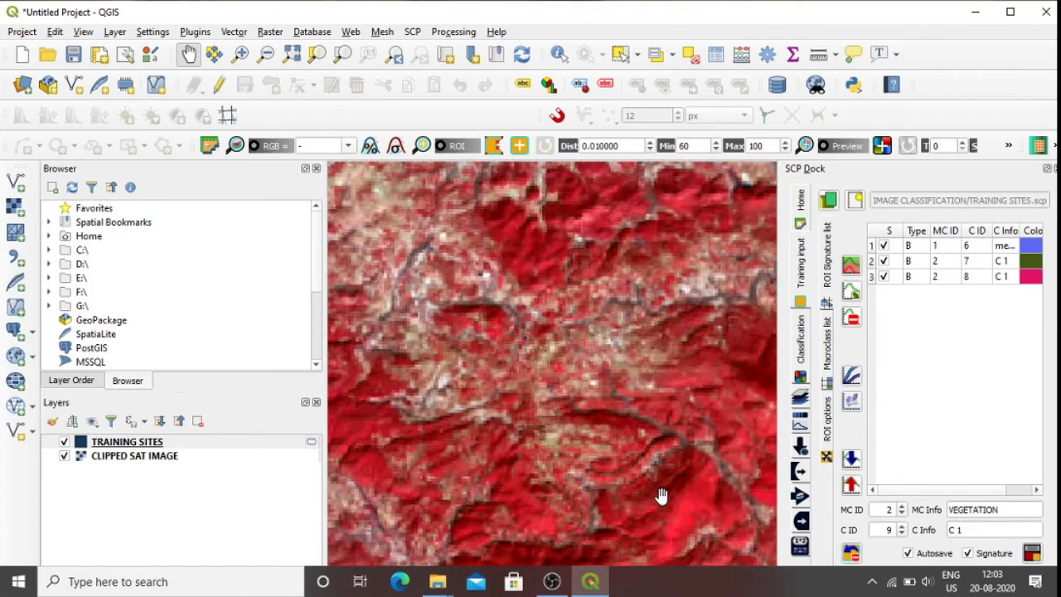
scroll(652, 511, up, 3)
drag(658, 504, 492, 425)
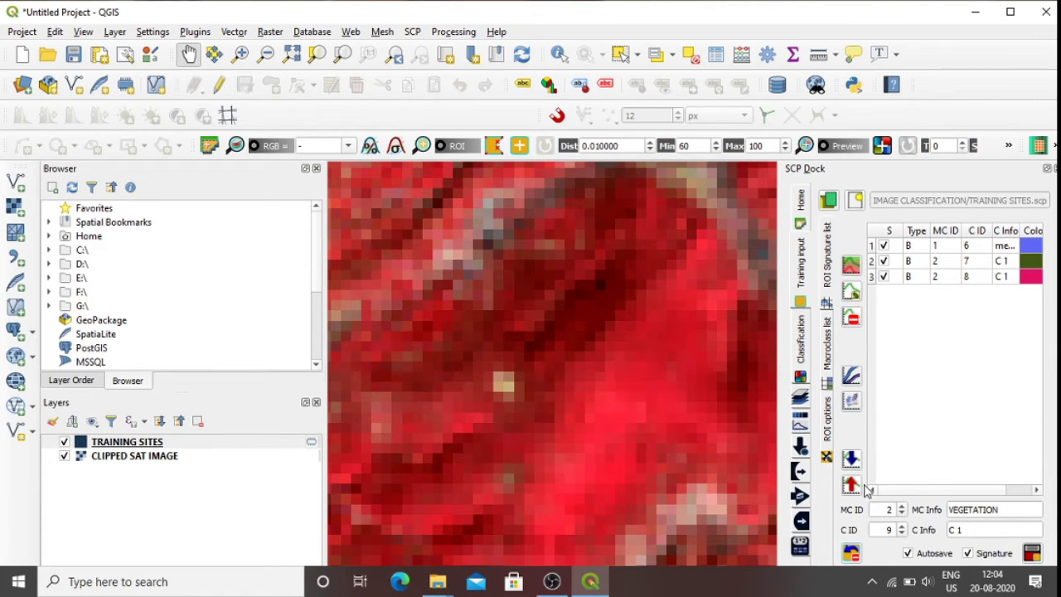
click(492, 145)
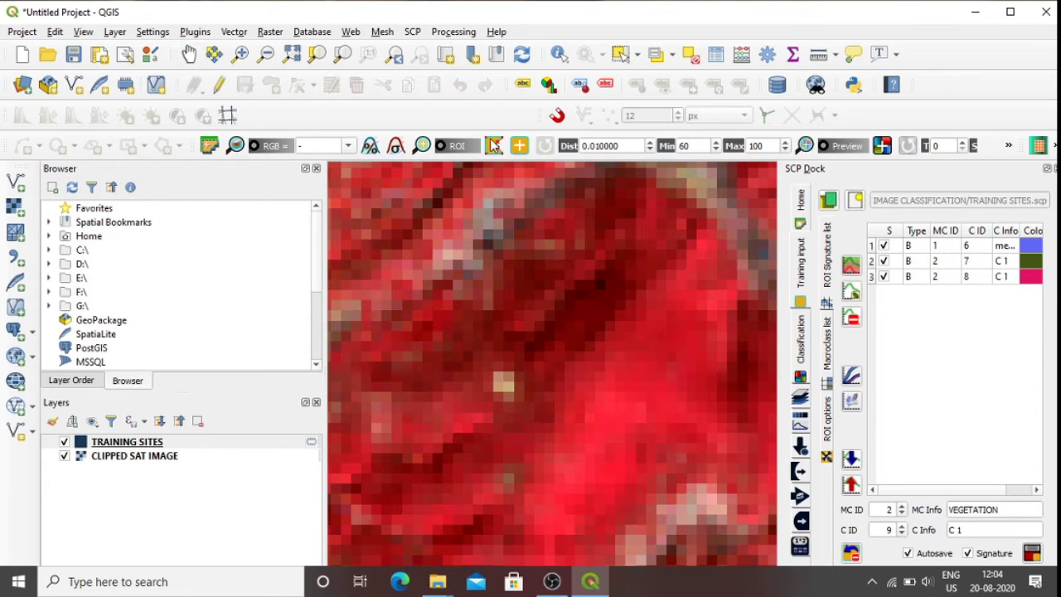
click(627, 358)
click(647, 381)
click(638, 407)
right_click(621, 370)
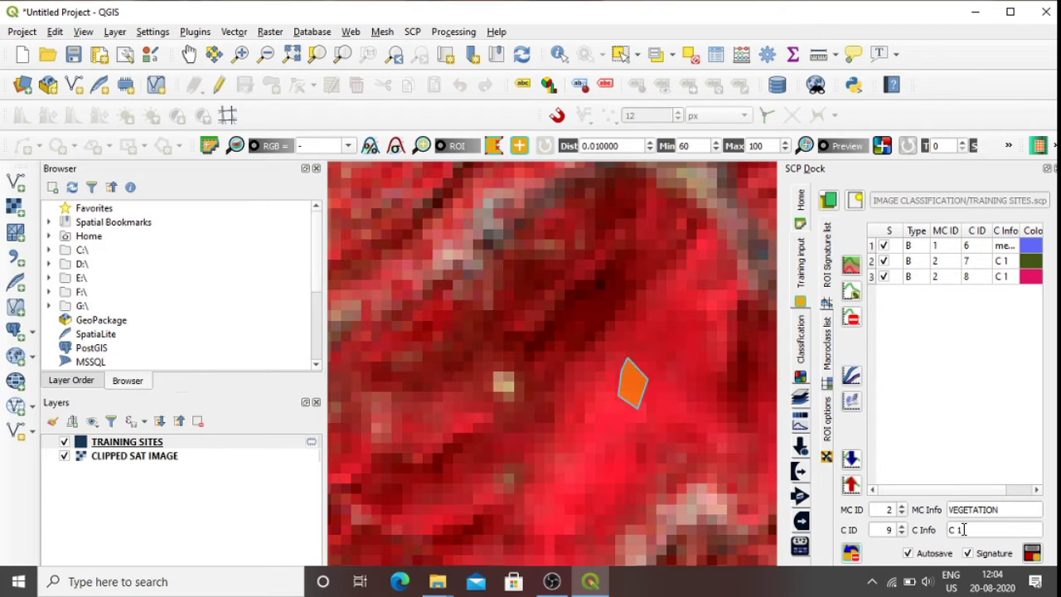
click(1032, 553)
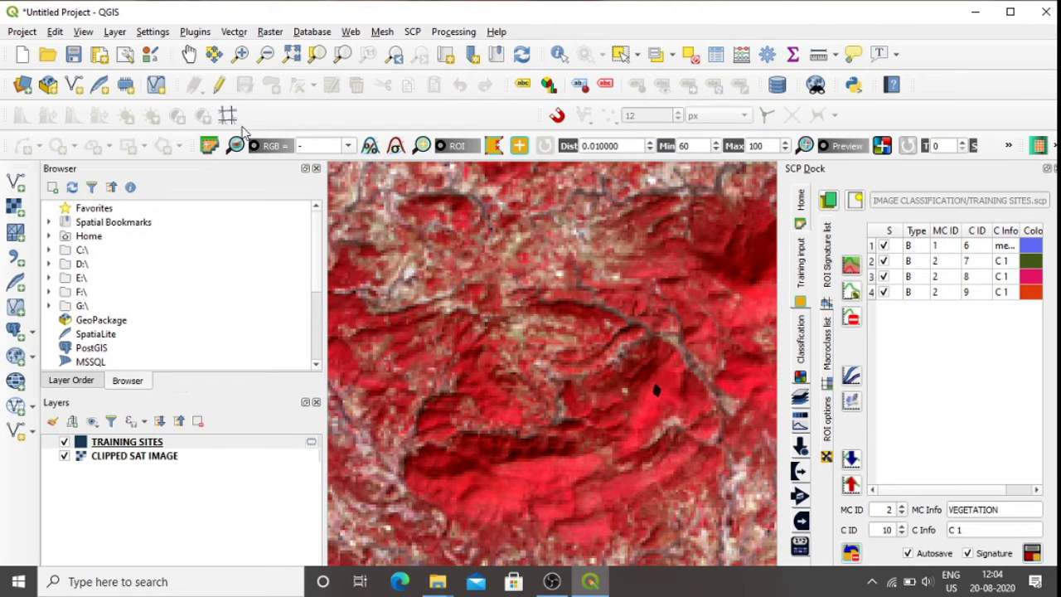
Save a small four-sided VEGETATION ROI on the broad bright red slope near the image's southern edge, southwest of the previous site
click(189, 53)
drag(646, 322, 523, 265)
drag(450, 402, 566, 346)
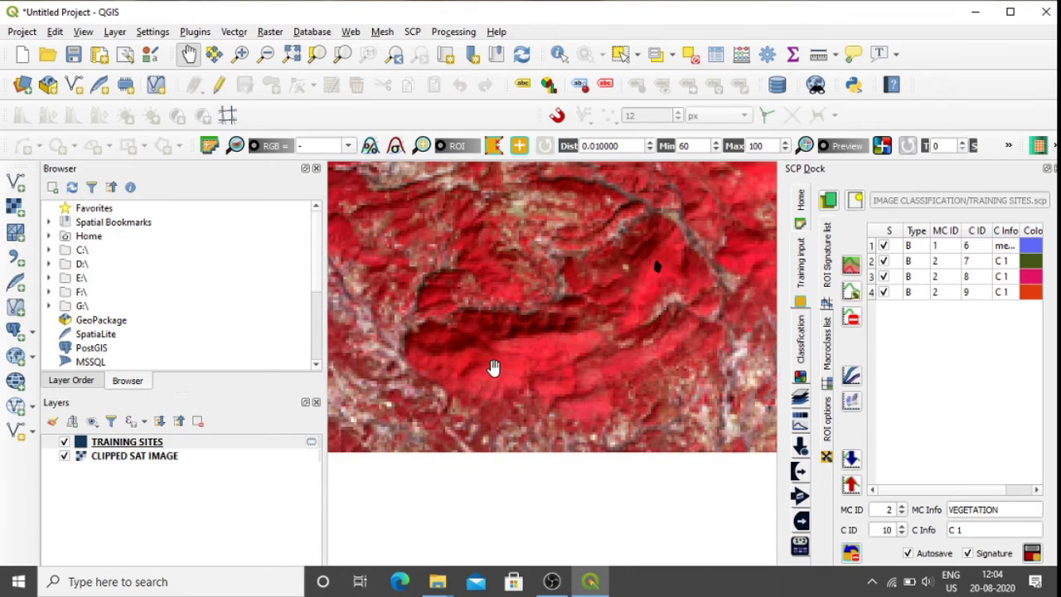
scroll(493, 366, up, 2)
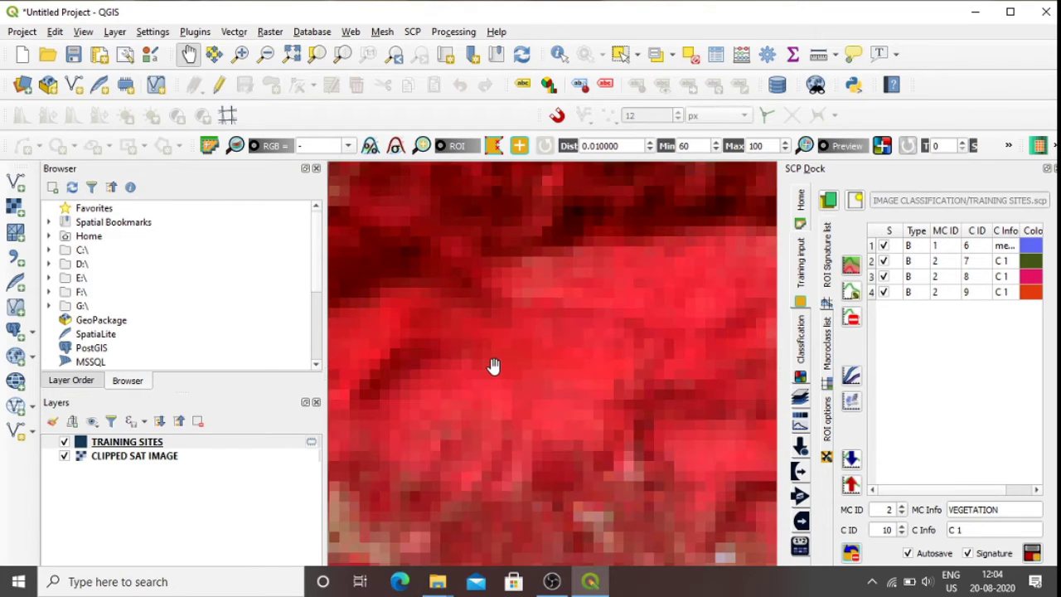
click(493, 146)
click(611, 266)
click(634, 288)
click(621, 308)
click(589, 288)
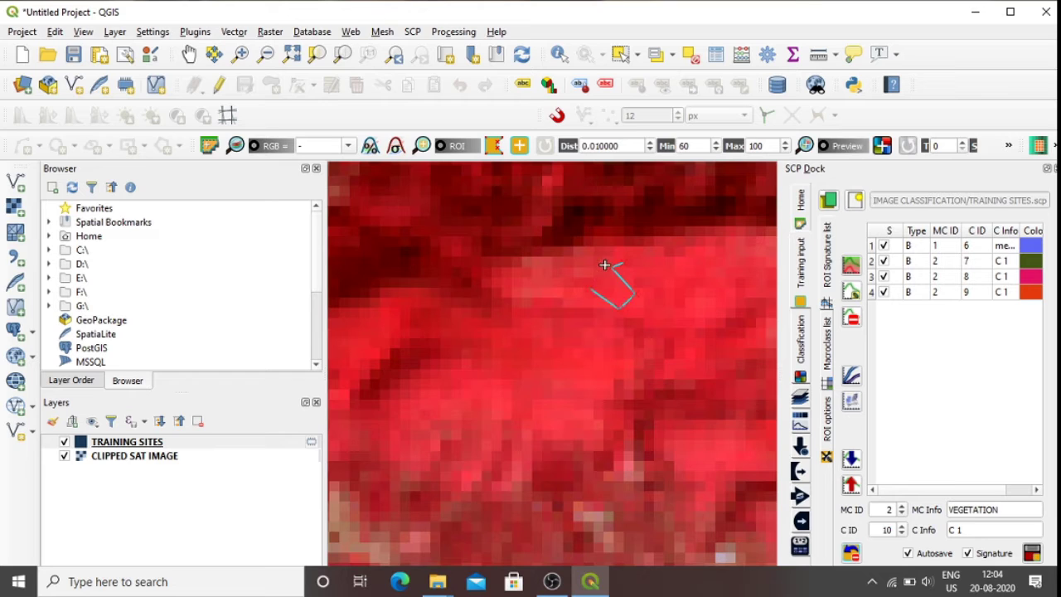
right_click(606, 260)
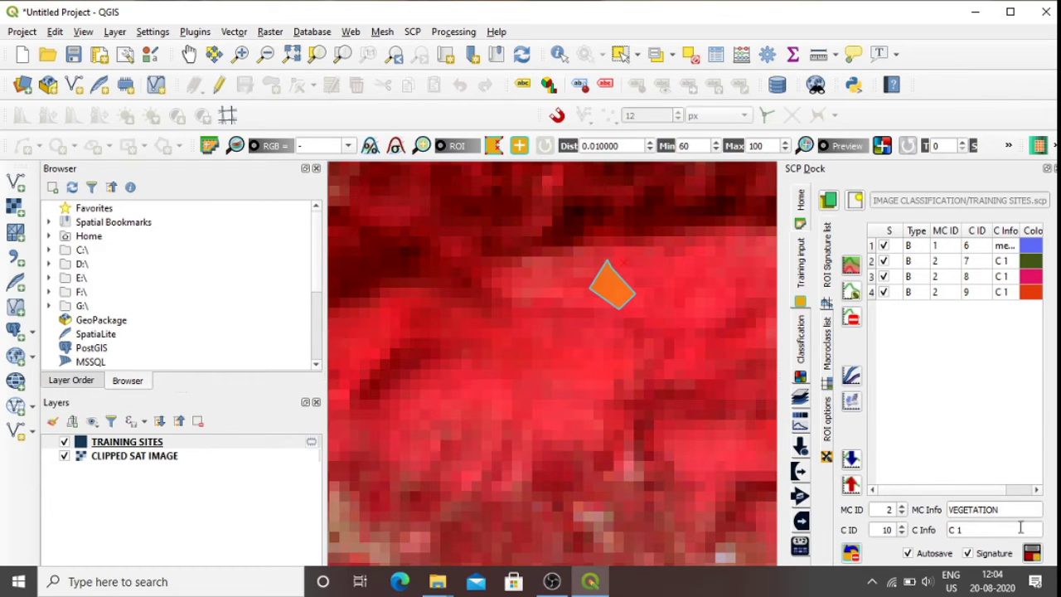
click(1032, 553)
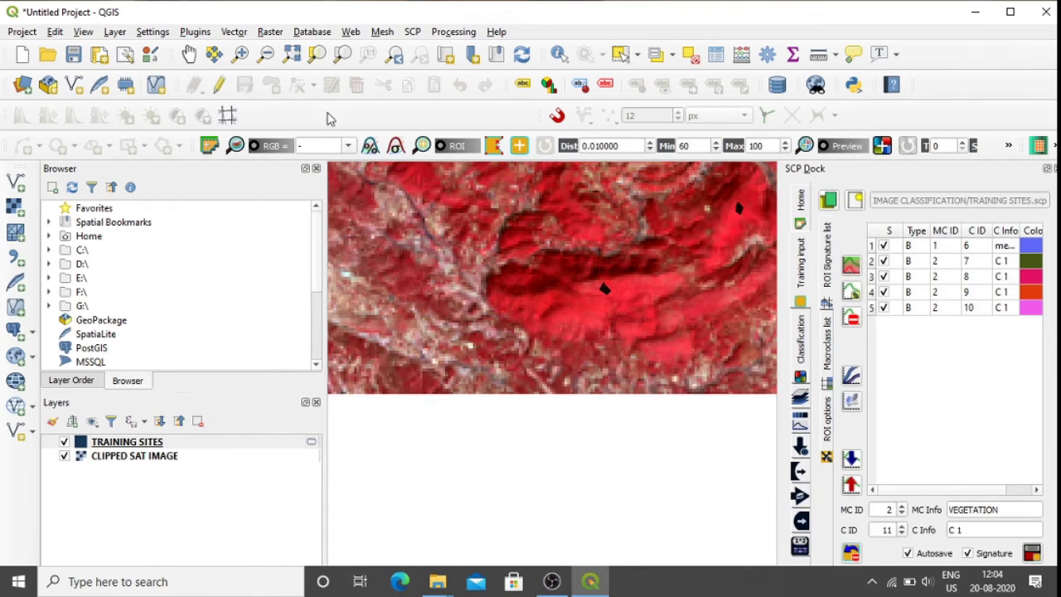
Save a tiny four-sided VEGETATION ROI on the bright red strip north of the reservoir, near the image's northern edge, and dismiss the warning
click(189, 59)
drag(482, 266, 551, 434)
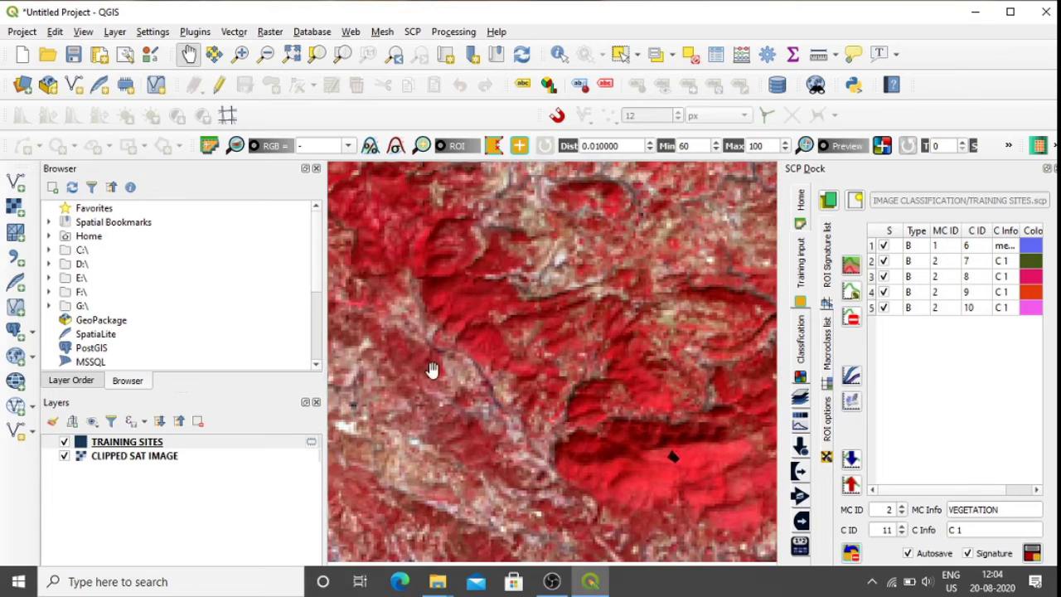
drag(434, 363, 520, 431)
scroll(547, 385, down, 2)
scroll(547, 385, down, 2)
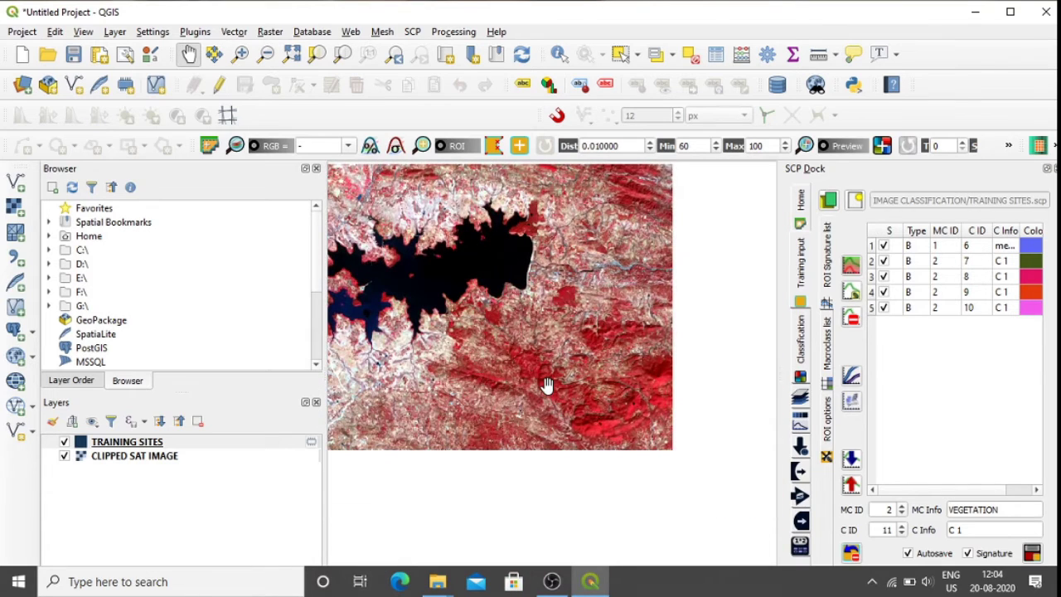
drag(483, 244, 484, 303)
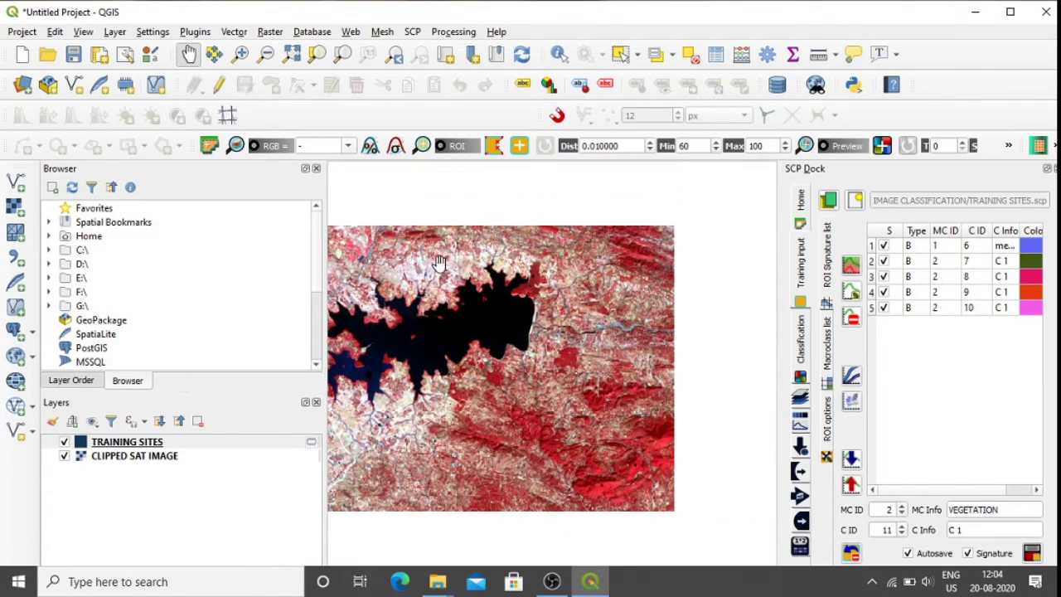
scroll(424, 257, up, 3)
scroll(424, 257, up, 1)
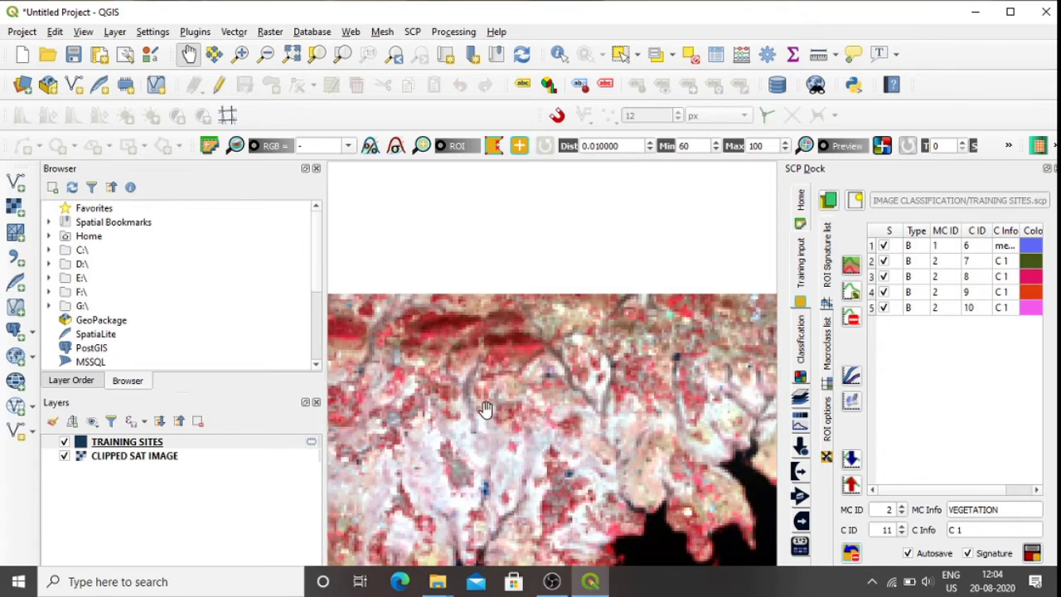
scroll(490, 398, up, 1)
scroll(514, 369, up, 1)
drag(522, 363, 427, 441)
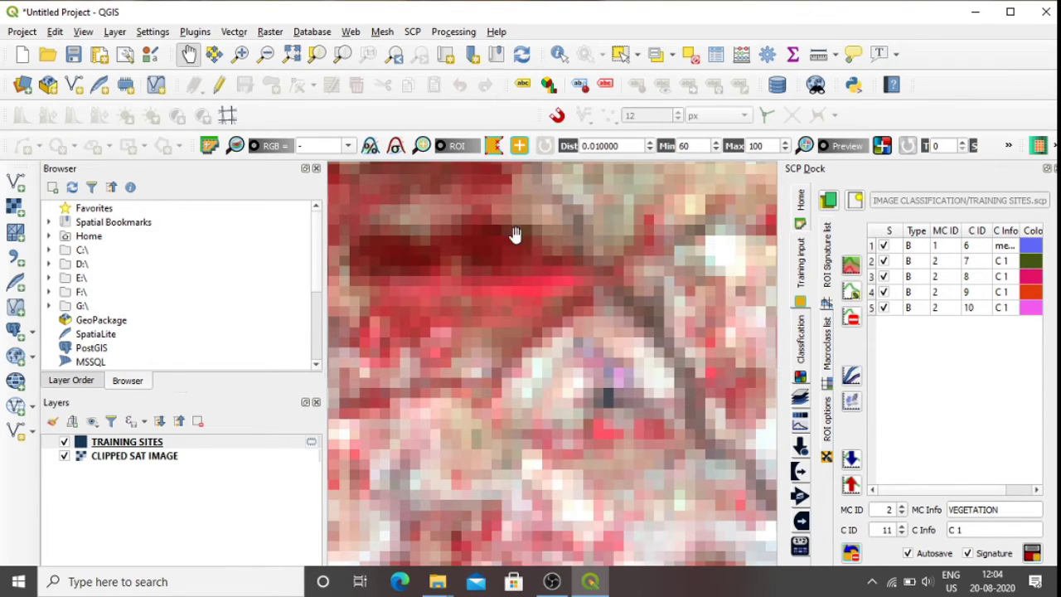
click(495, 150)
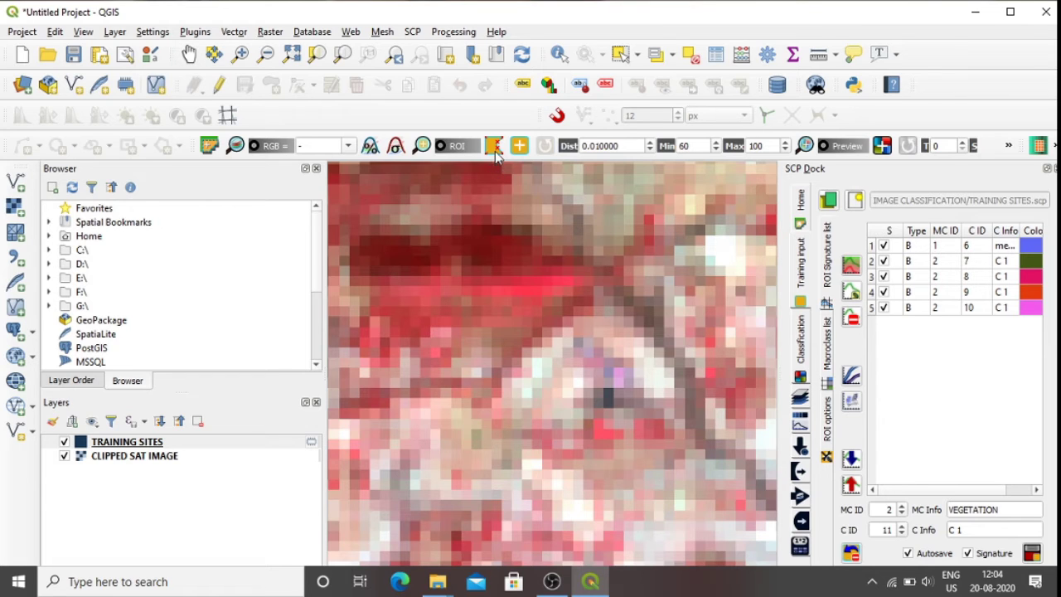
click(537, 285)
click(1031, 553)
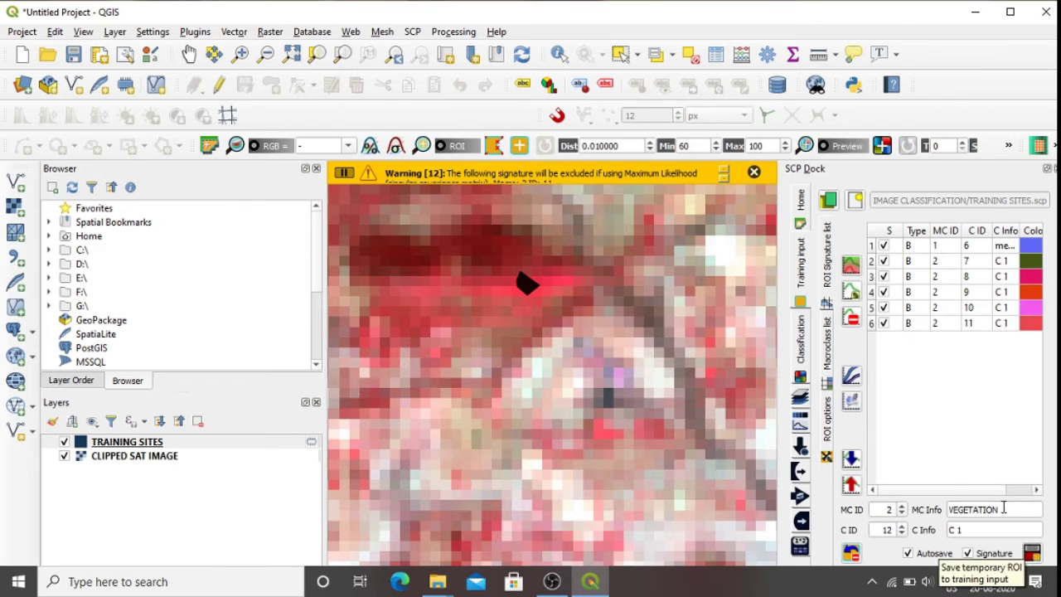
click(753, 171)
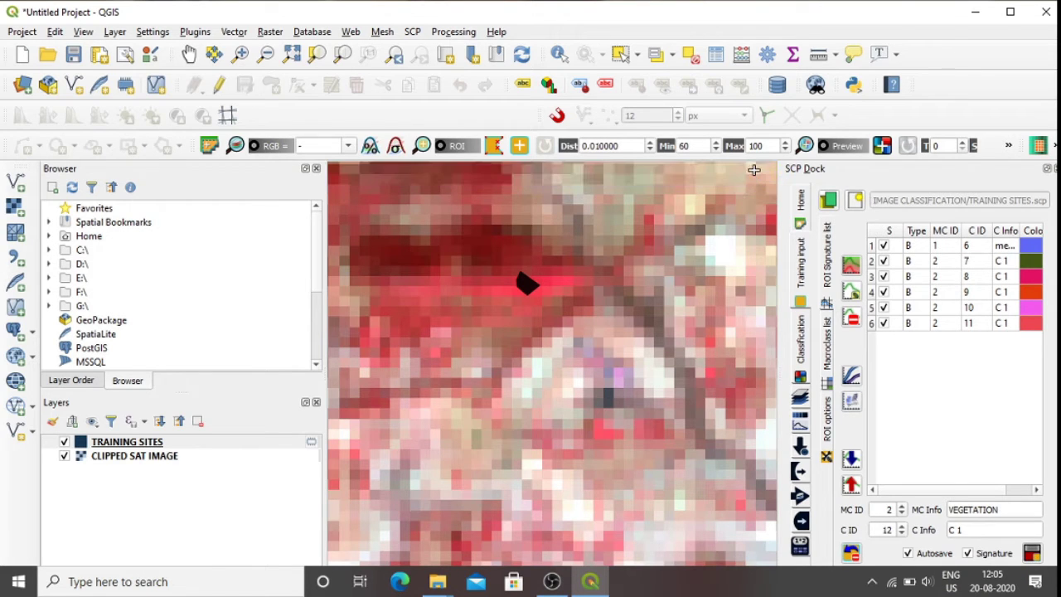
Save a tiny four-sided VEGETATION ROI on the bright red ridge in the hills south of the reservoir, and dismiss the warning
scroll(650, 329, down, 2)
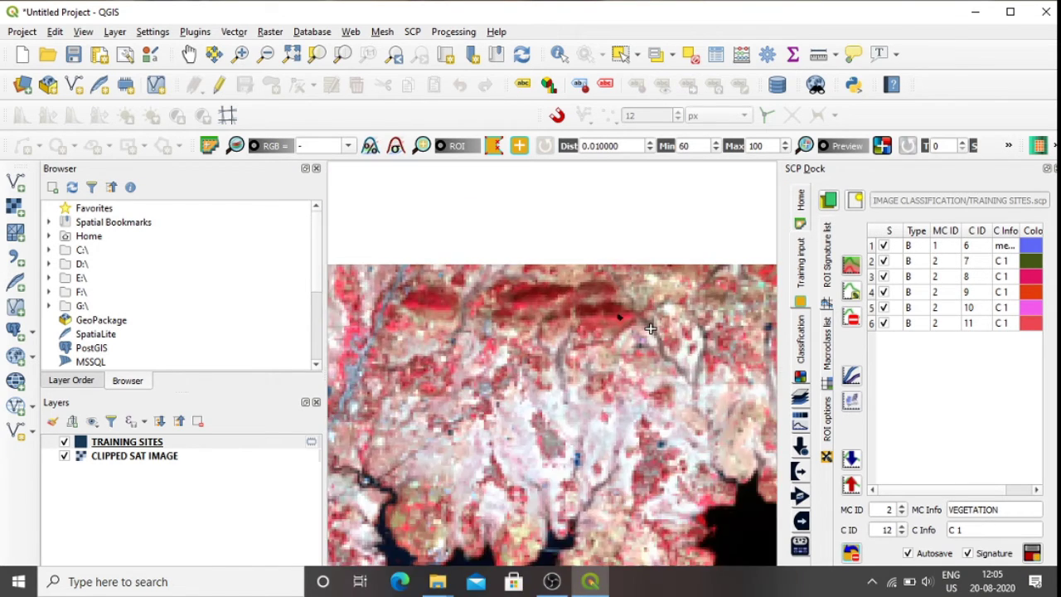
click(189, 54)
drag(509, 421, 517, 267)
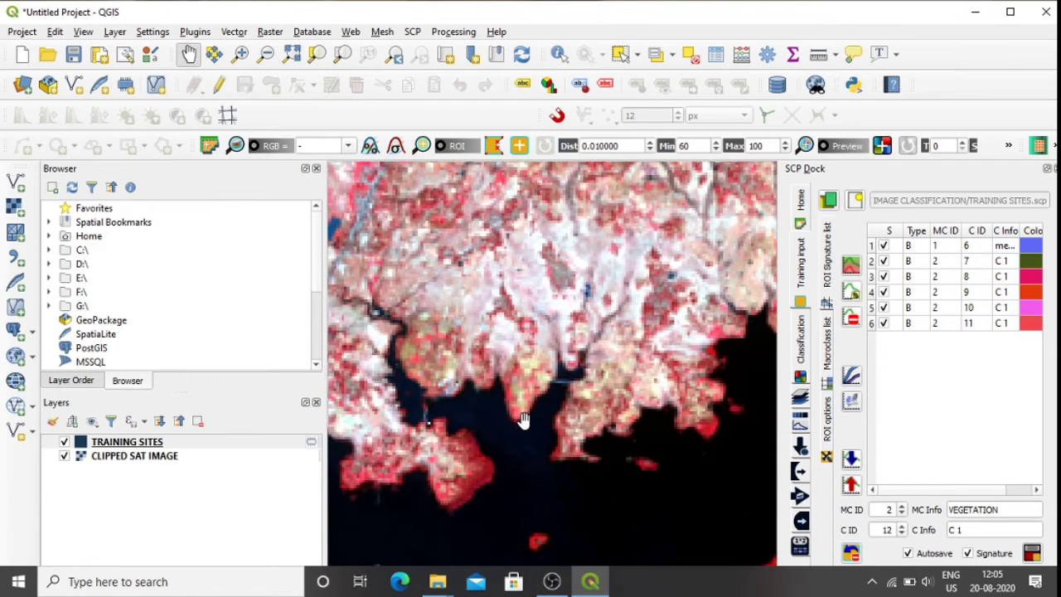
drag(673, 416, 462, 373)
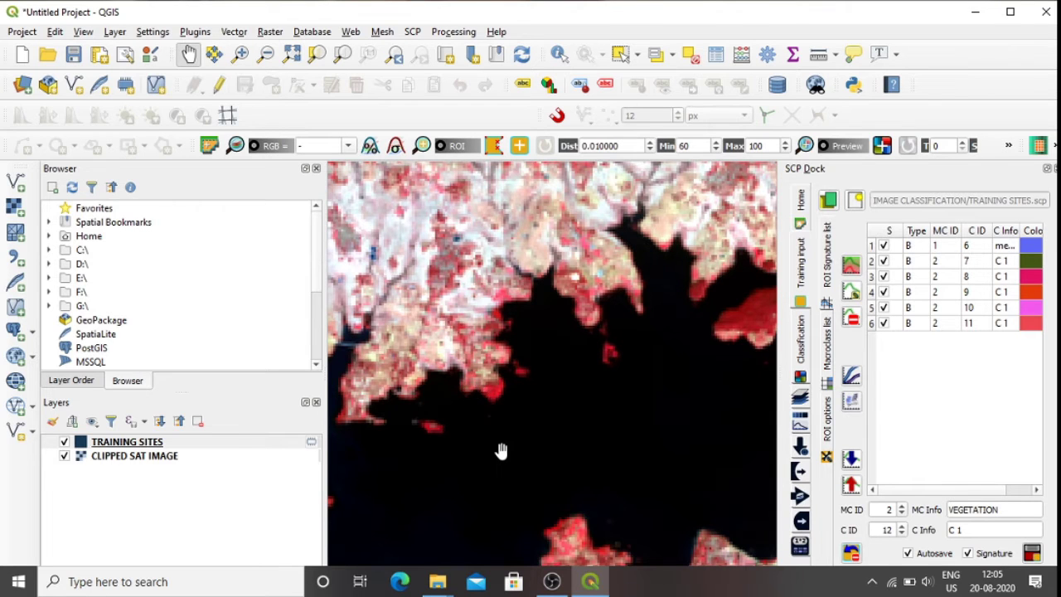
scroll(502, 450, up, 1)
scroll(500, 445, down, 2)
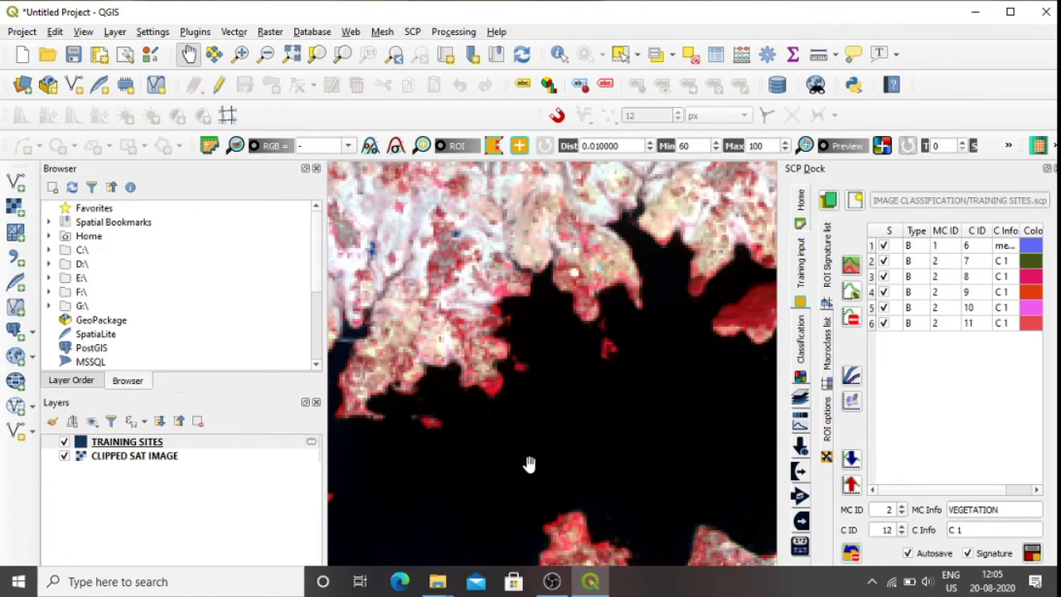
drag(566, 492, 566, 379)
drag(595, 461, 609, 341)
scroll(510, 340, up, 2)
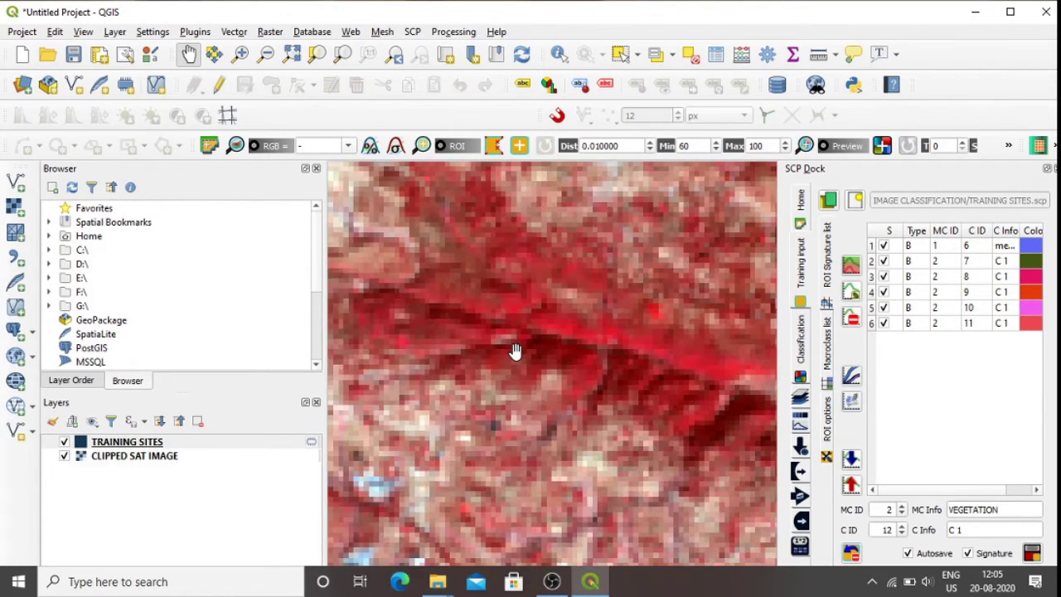
drag(545, 348, 497, 417)
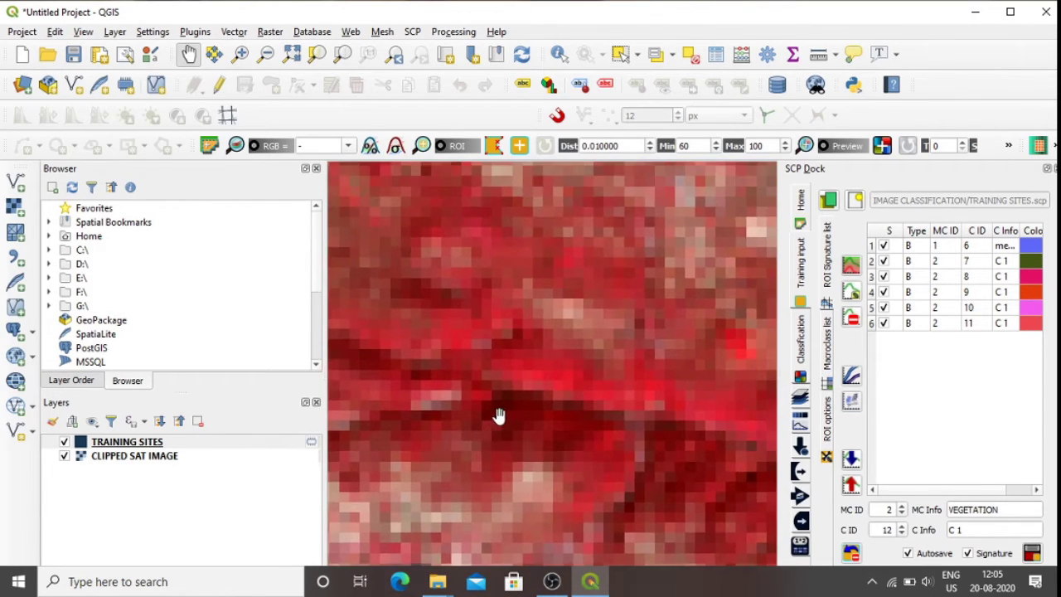
click(492, 146)
click(532, 373)
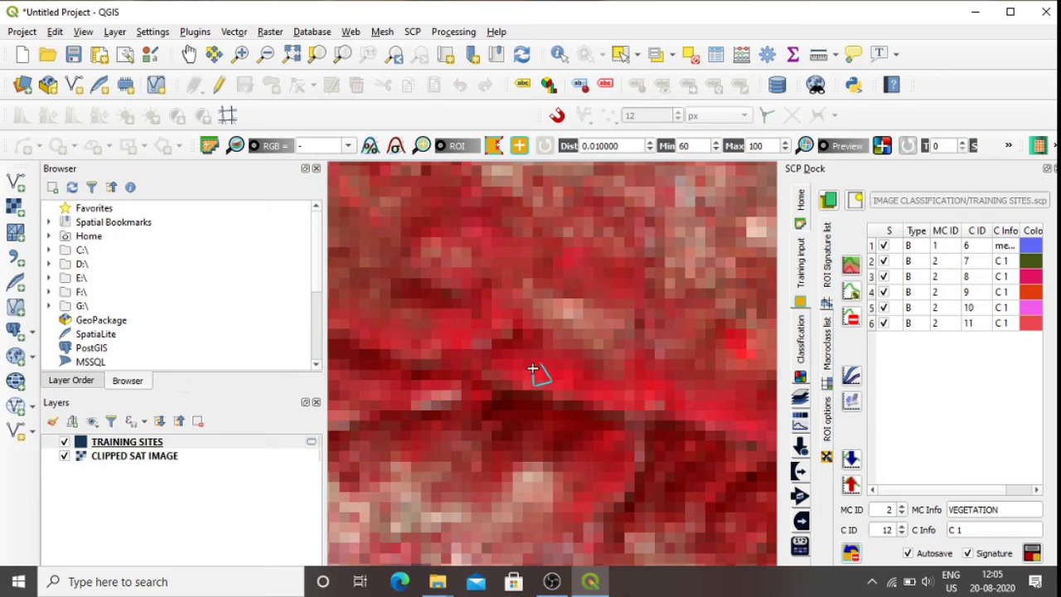
right_click(540, 365)
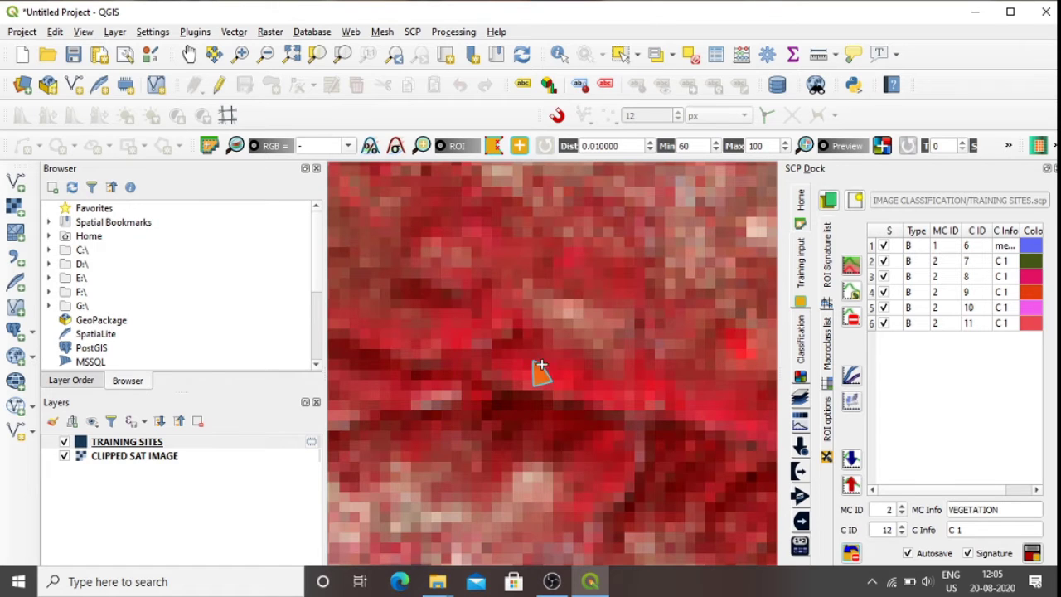
click(1031, 555)
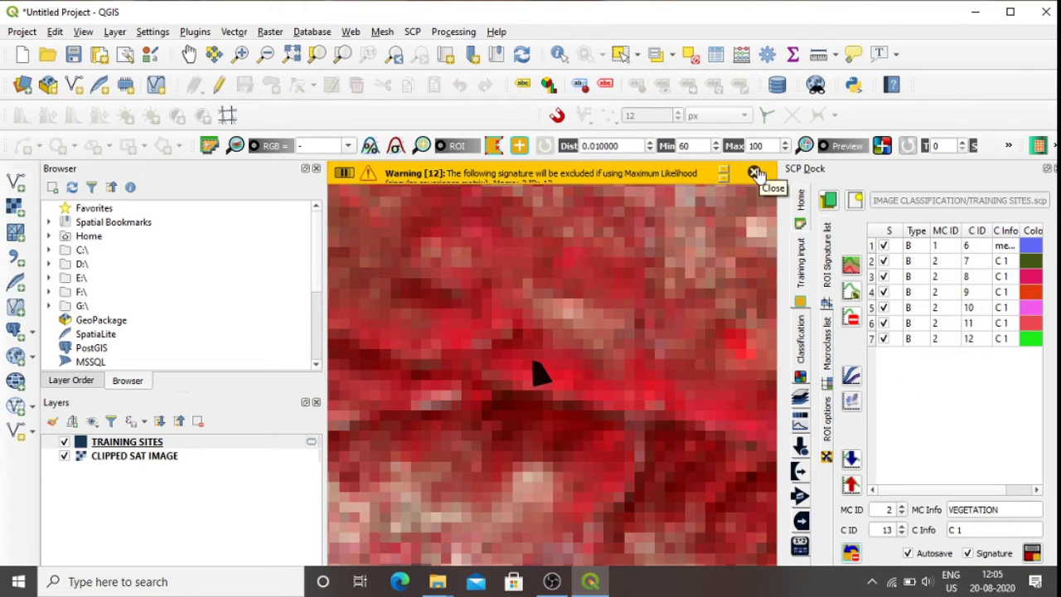
click(754, 173)
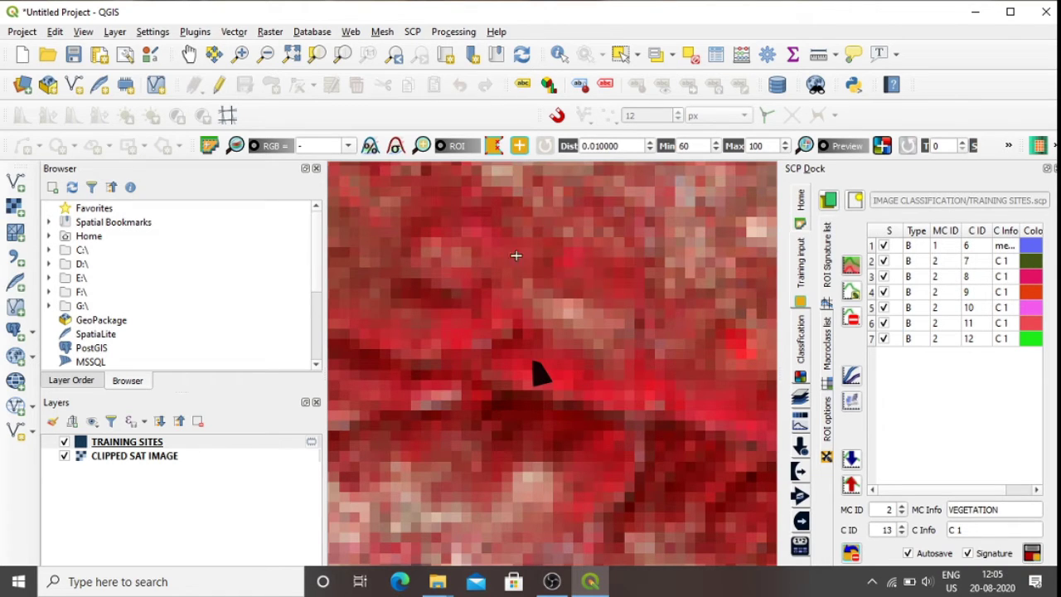
Merge the six vegetation signatures of MC ID 2, C ID 7 through 12, into one average signature
click(871, 265)
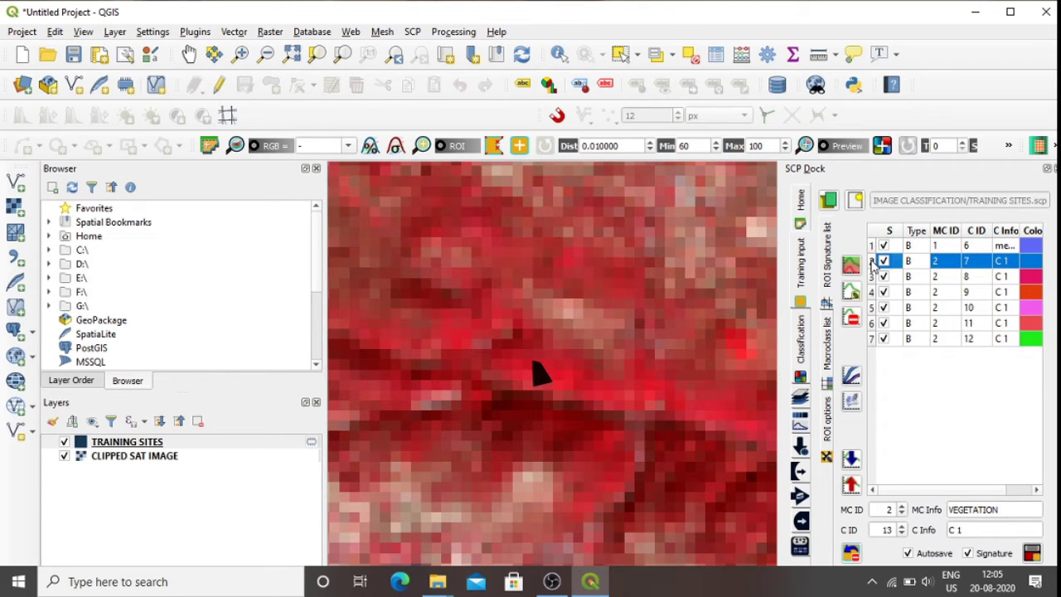
ctrl+click(871, 277)
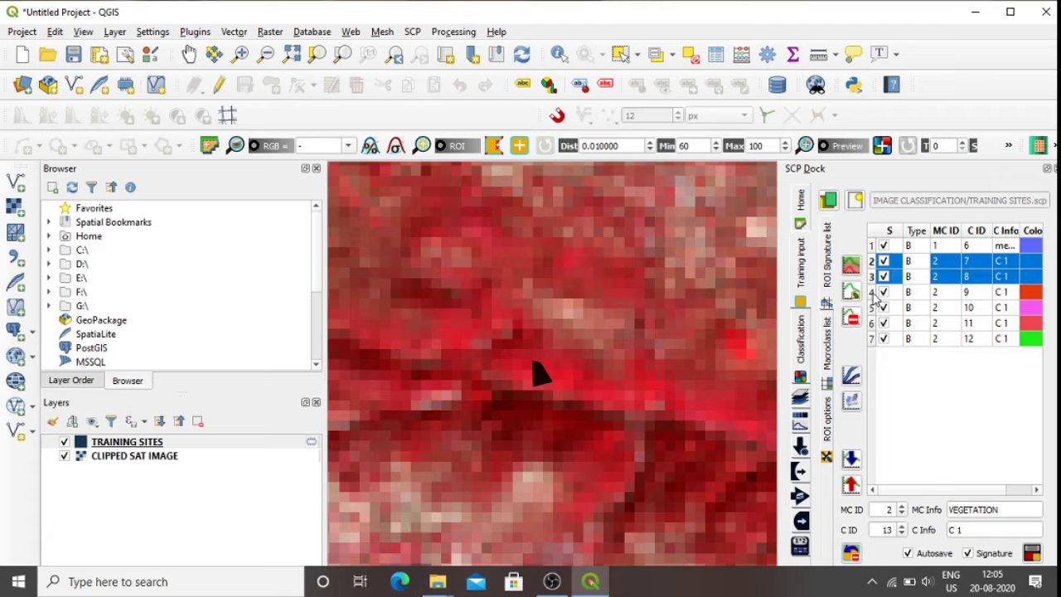
ctrl+click(871, 291)
ctrl+click(871, 308)
ctrl+click(871, 322)
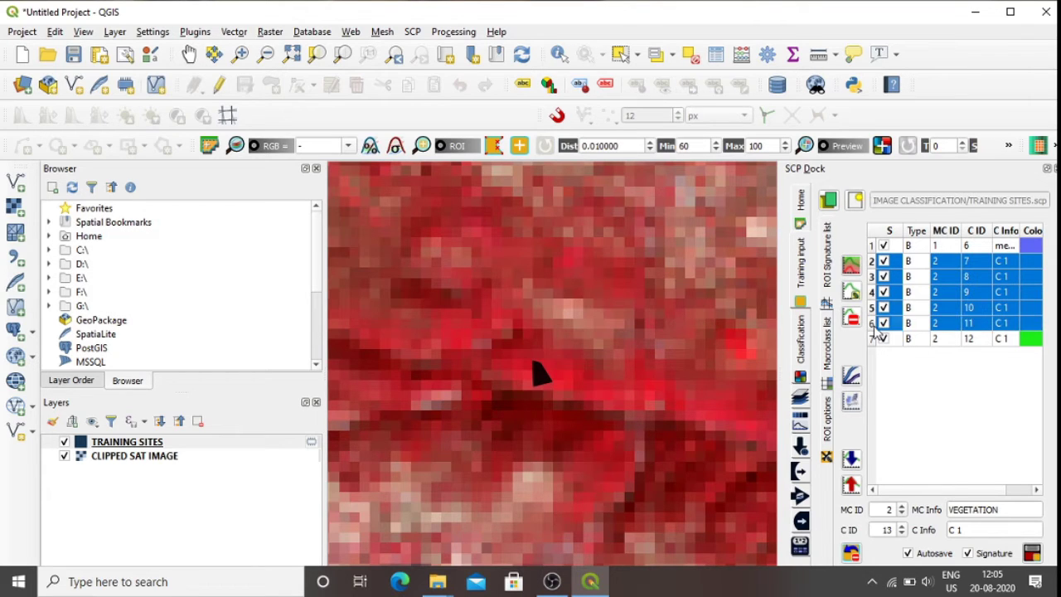
ctrl+click(871, 339)
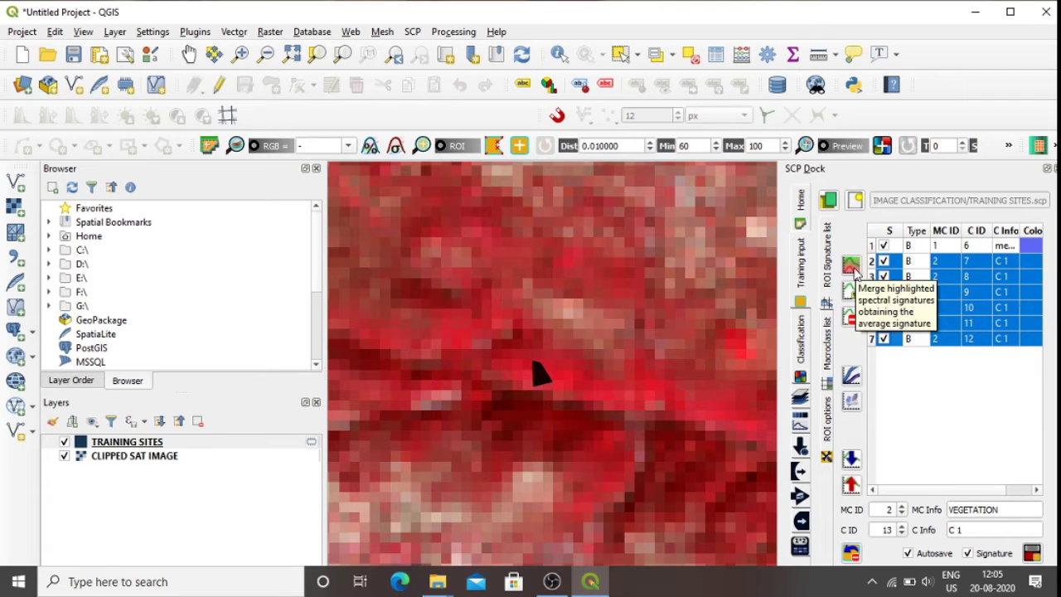
click(851, 266)
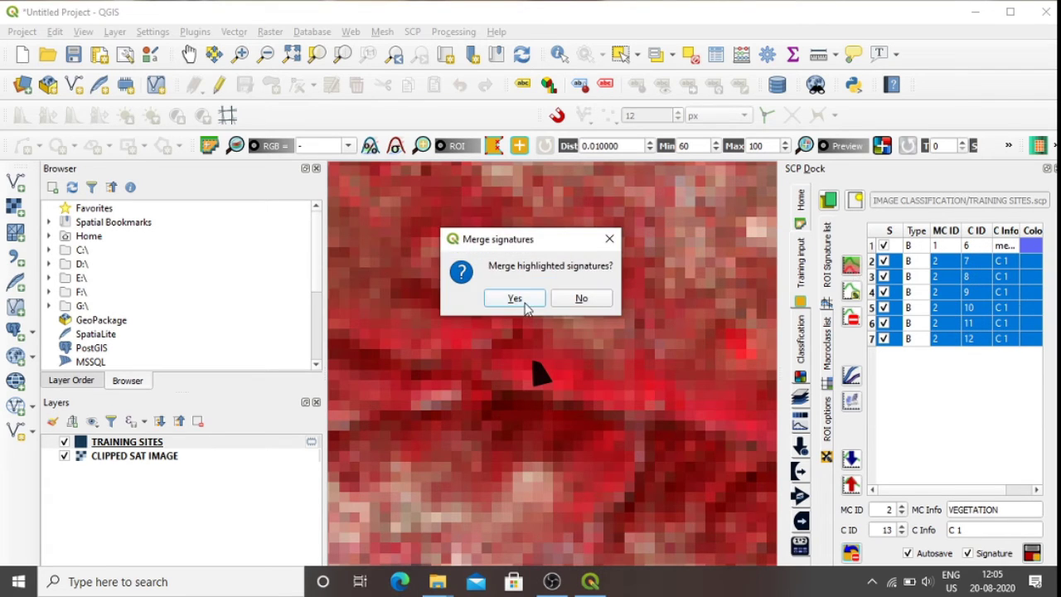
click(515, 300)
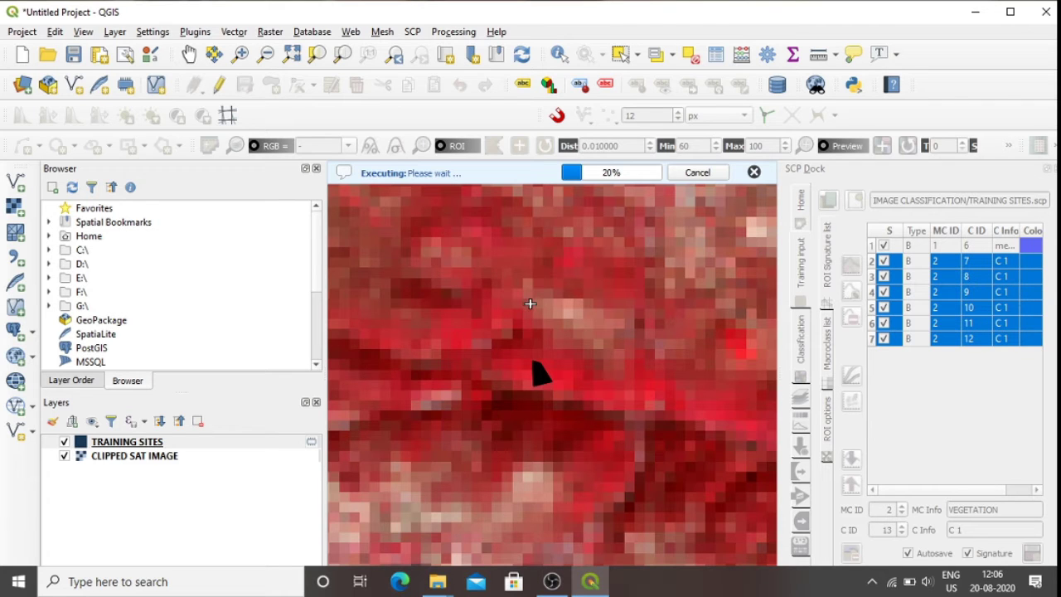
Delete the six individual vegetation signatures, C ID 7 through 12 with C Info C 1, keeping the merged one
click(871, 262)
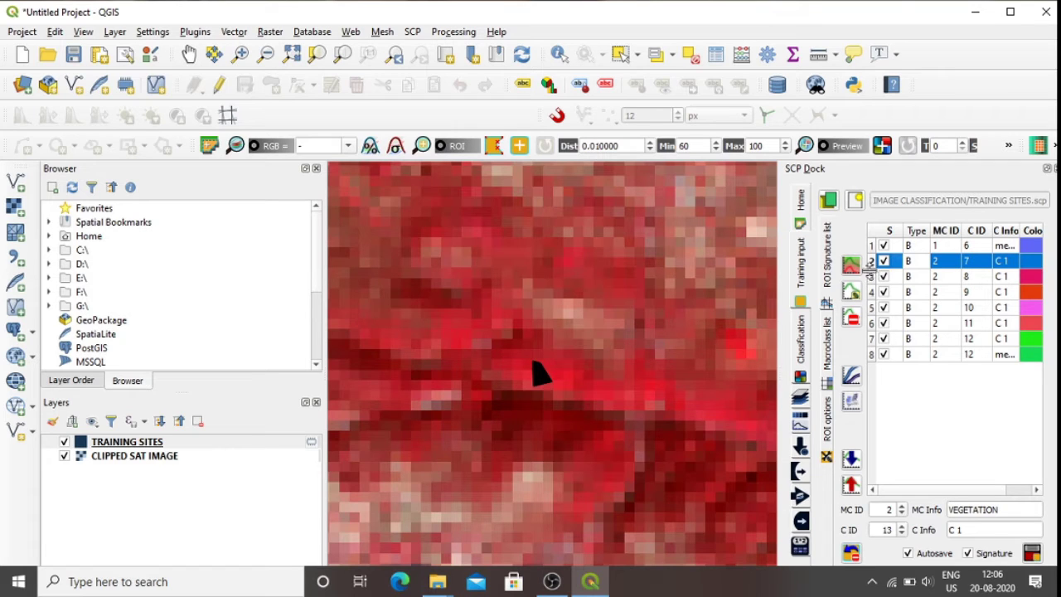
ctrl+click(871, 277)
ctrl+click(872, 293)
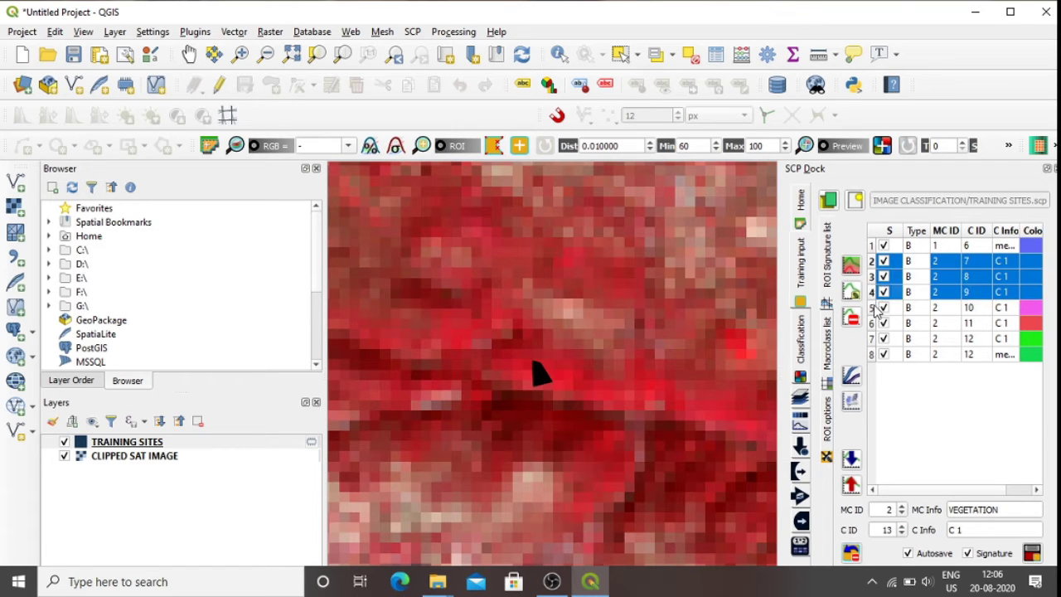
ctrl+click(872, 307)
ctrl+click(872, 323)
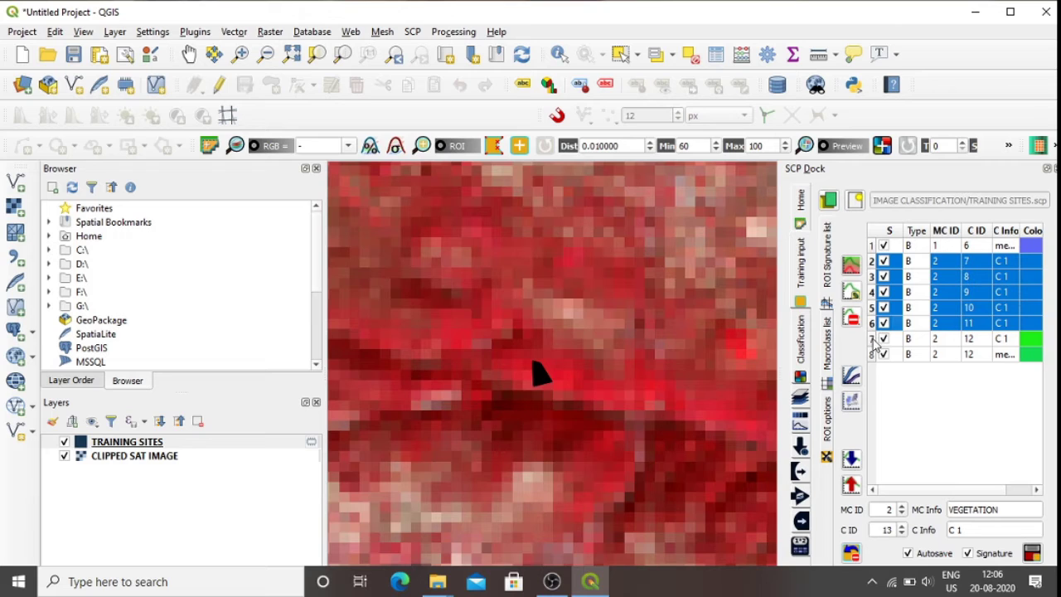
ctrl+click(871, 338)
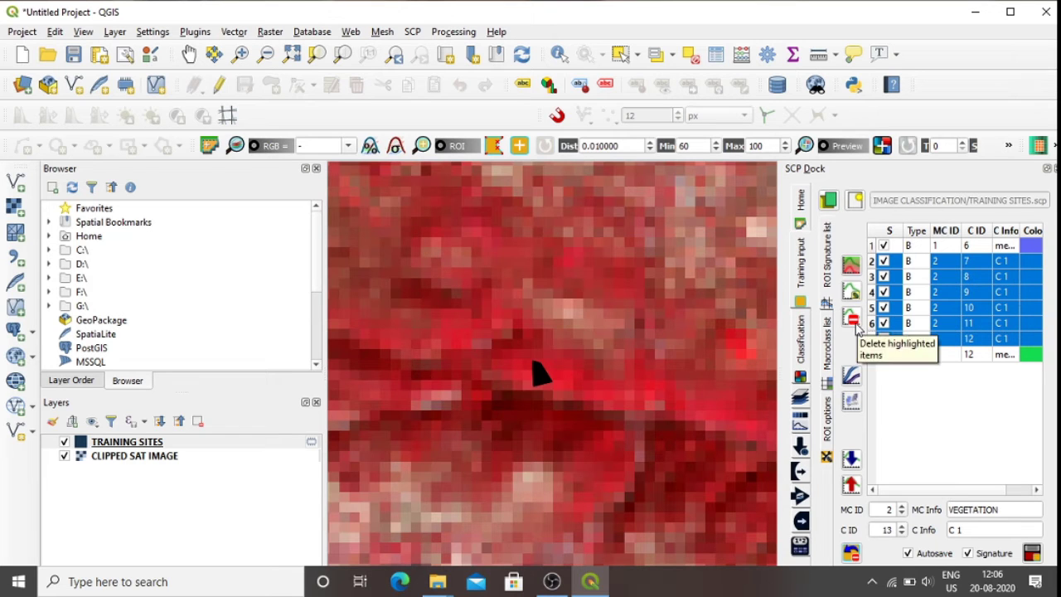
click(857, 325)
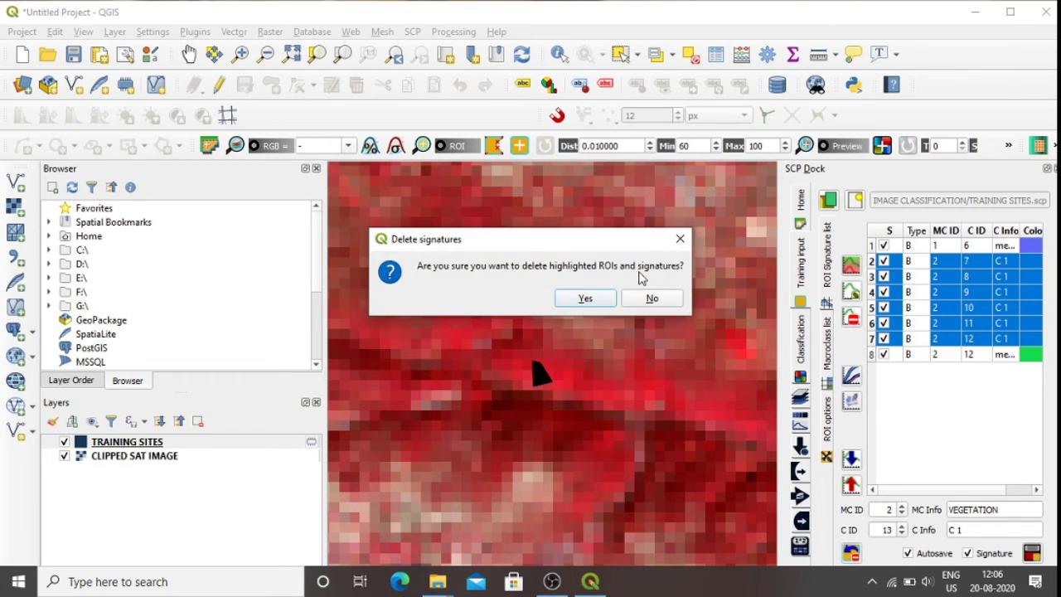
click(590, 303)
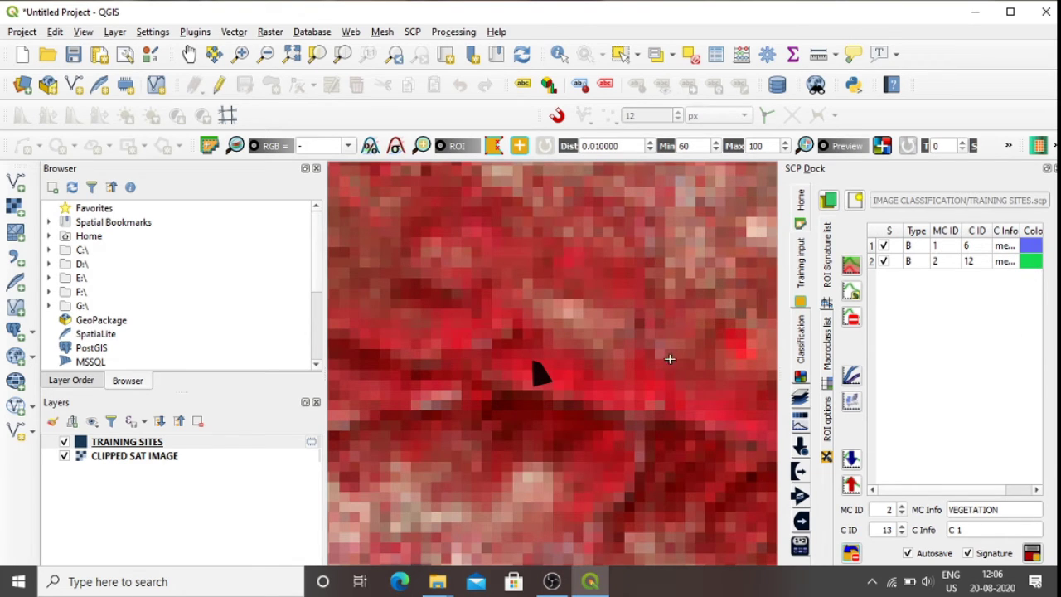
Examine the pale land south of the reservoir to find a training site for the next land cover class
scroll(667, 353, down, 1)
scroll(667, 352, down, 3)
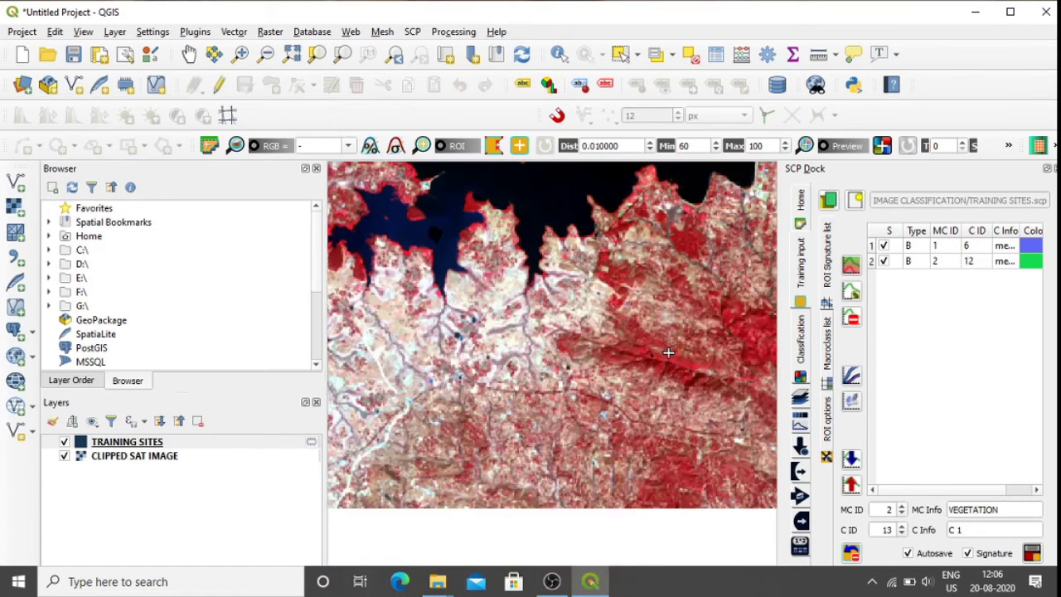
scroll(564, 344, up, 2)
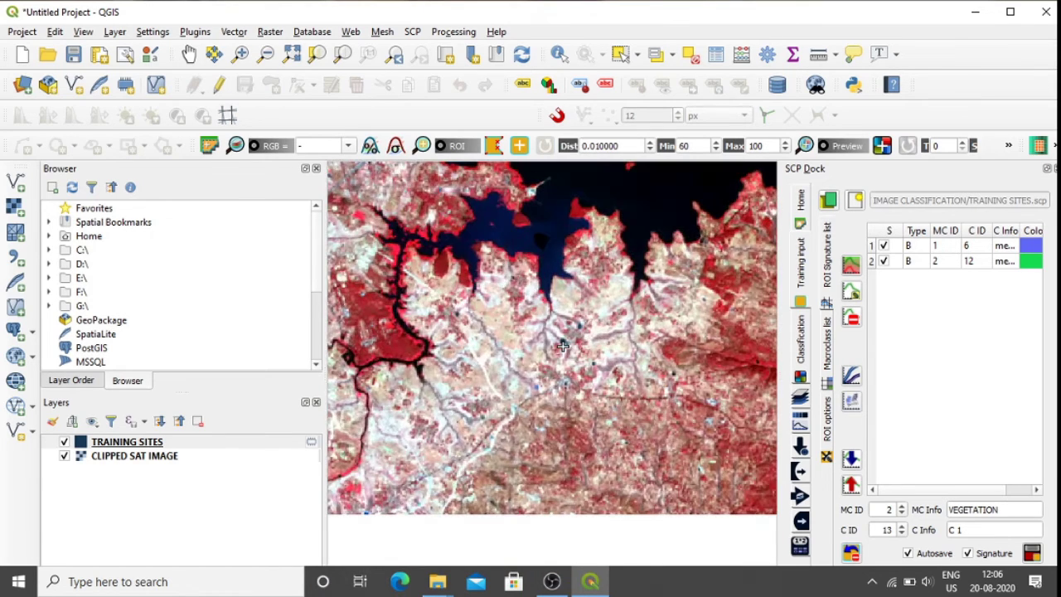
scroll(587, 277, up, 1)
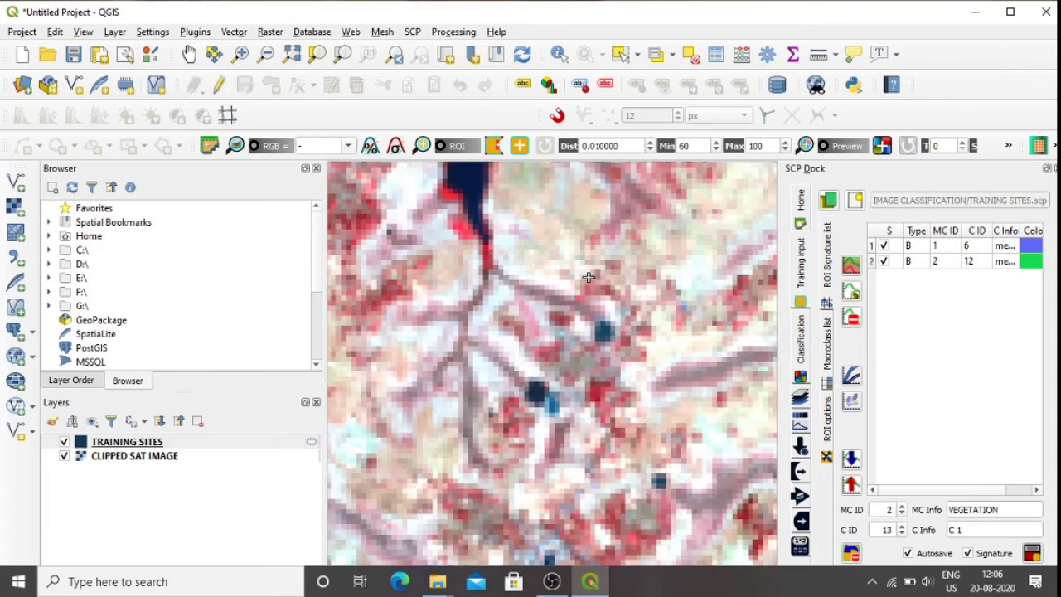
click(189, 54)
drag(486, 230, 645, 421)
scroll(526, 338, down, 2)
scroll(646, 421, down, 1)
scroll(673, 419, up, 2)
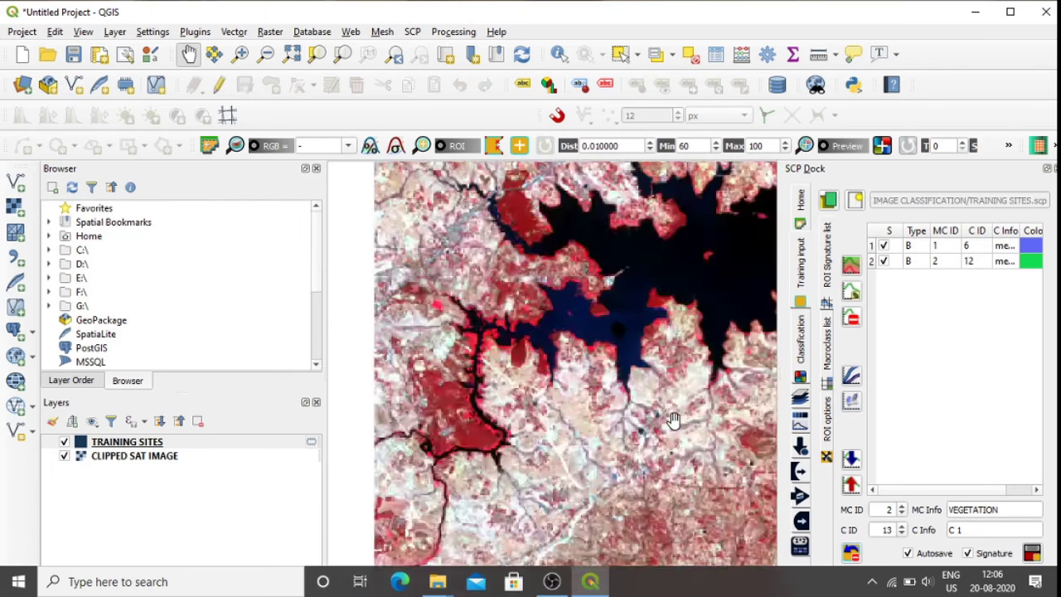
scroll(673, 420, up, 1)
scroll(564, 379, up, 1)
scroll(609, 310, up, 2)
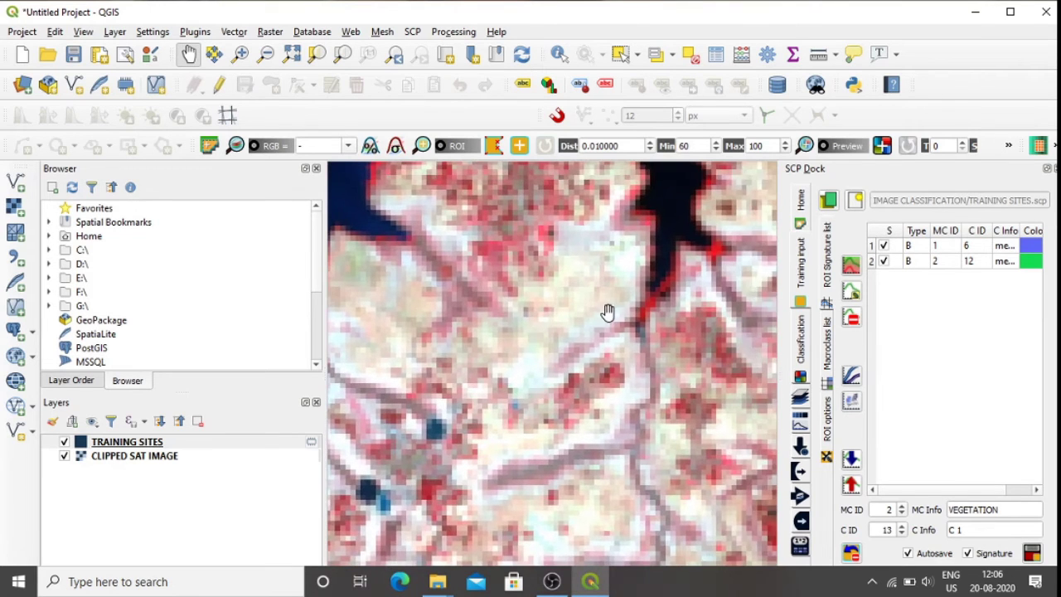
drag(591, 296, 525, 350)
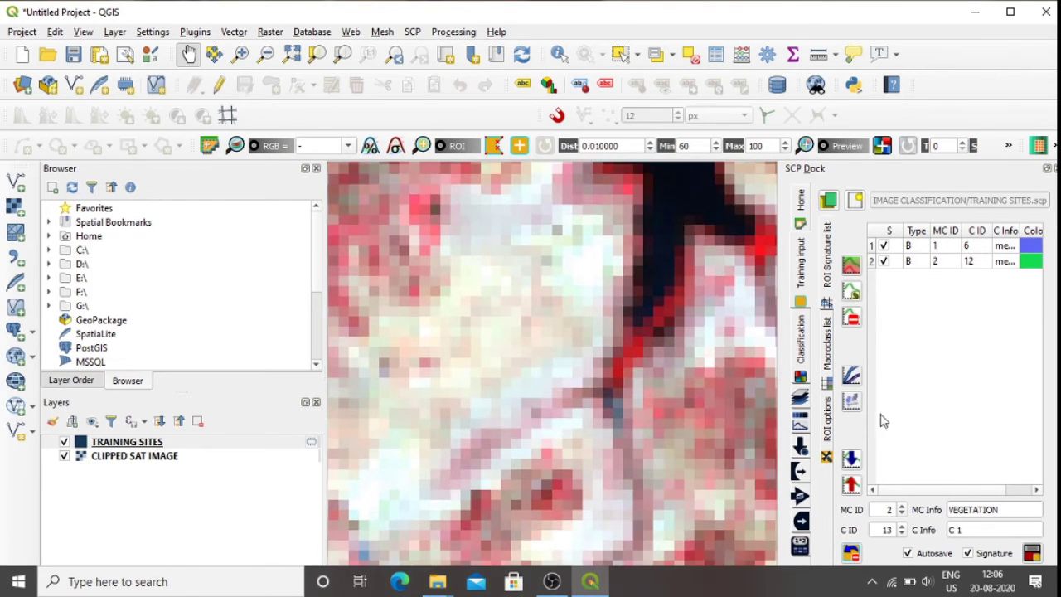
Set the macroclass for new ROIs to MC ID 3 with the MC Info AGRICULTURAL LAND
double_click(893, 509)
key(BackSpace)
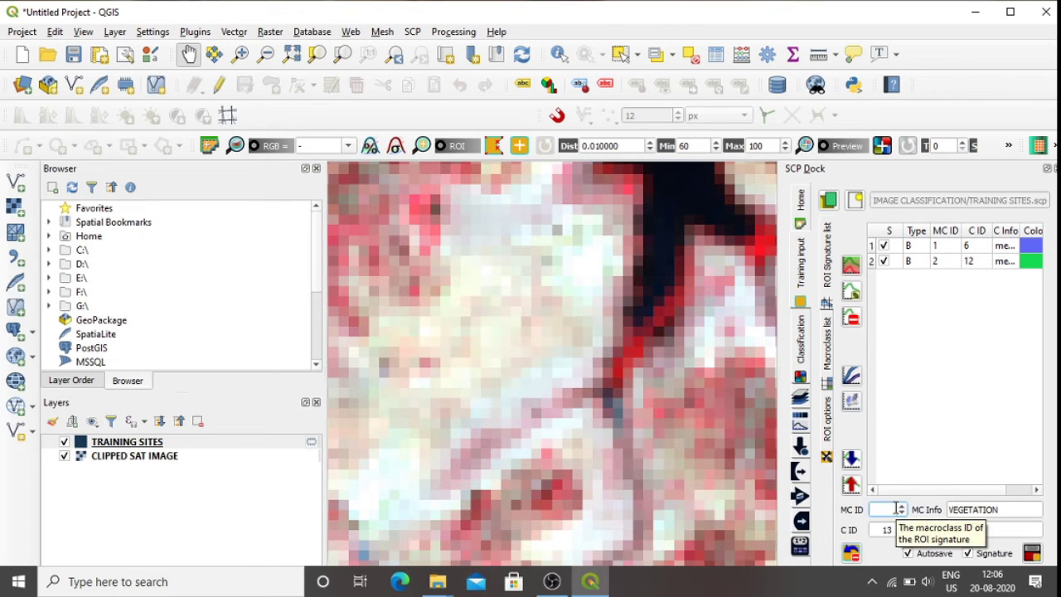
click(1012, 512)
key(BackSpace)
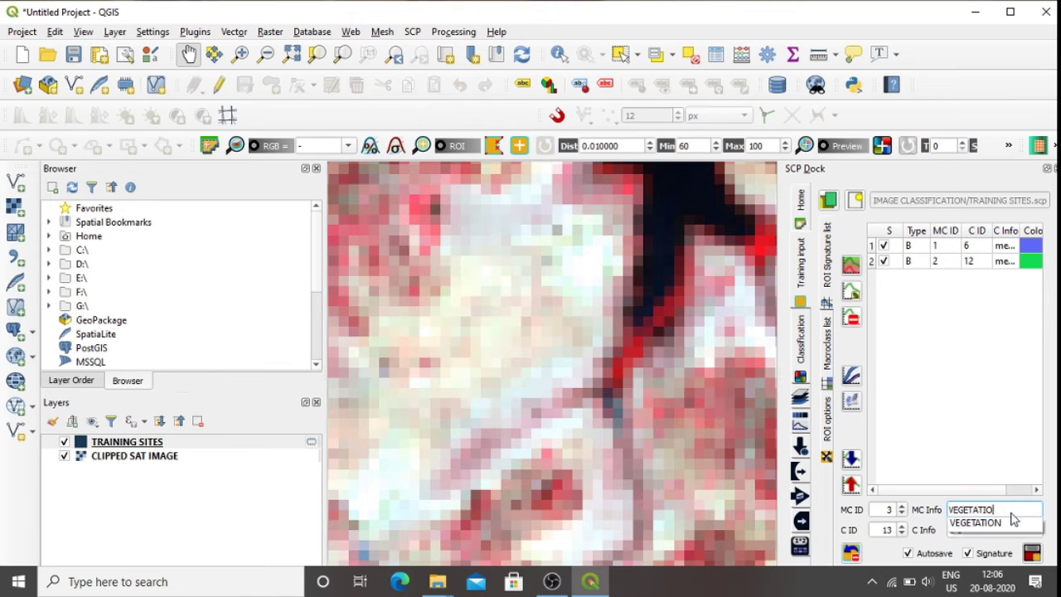
key(BackSpace)
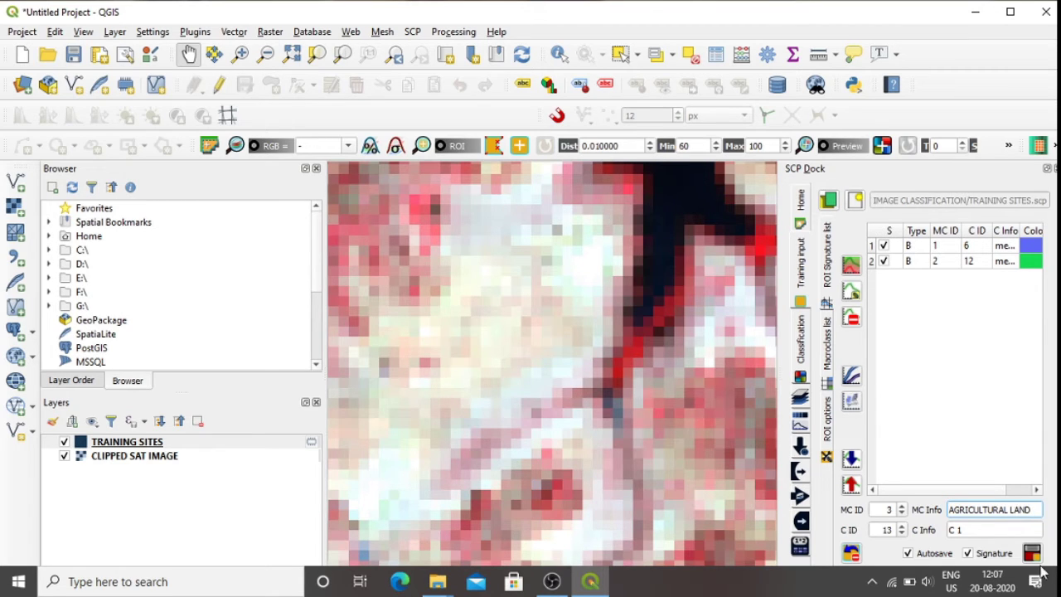
Save a tiny four-sided AGRICULTURAL LAND ROI on the white patch just west of the reservoir's narrow southern inlet
click(496, 155)
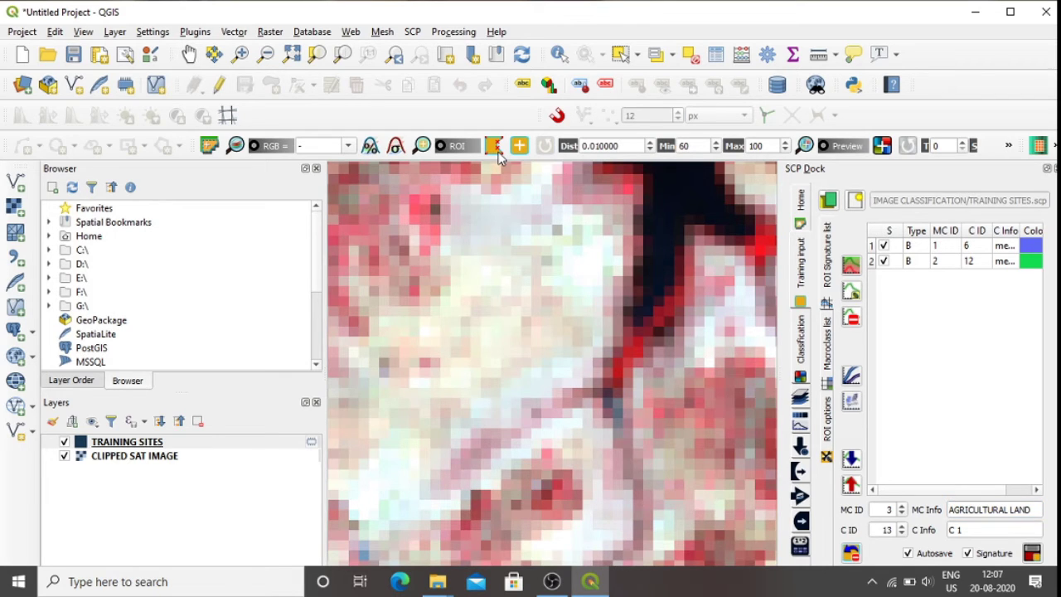
click(578, 246)
click(597, 257)
click(585, 274)
right_click(572, 257)
click(1033, 554)
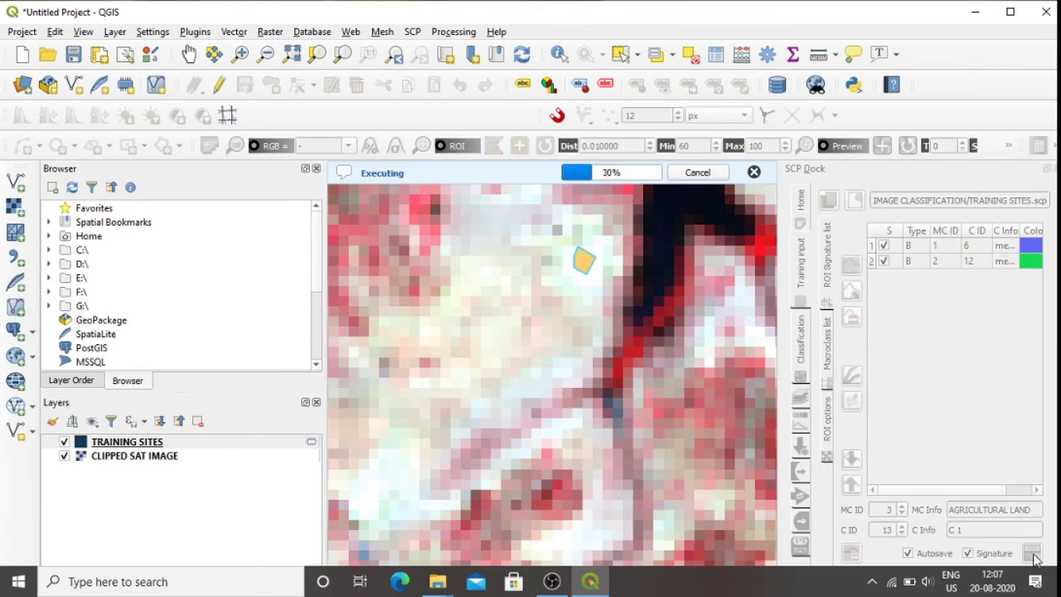
Save a tiny four-sided AGRICULTURAL LAND ROI on the white patch southwest of the first one, dismissing the previous warning
click(375, 467)
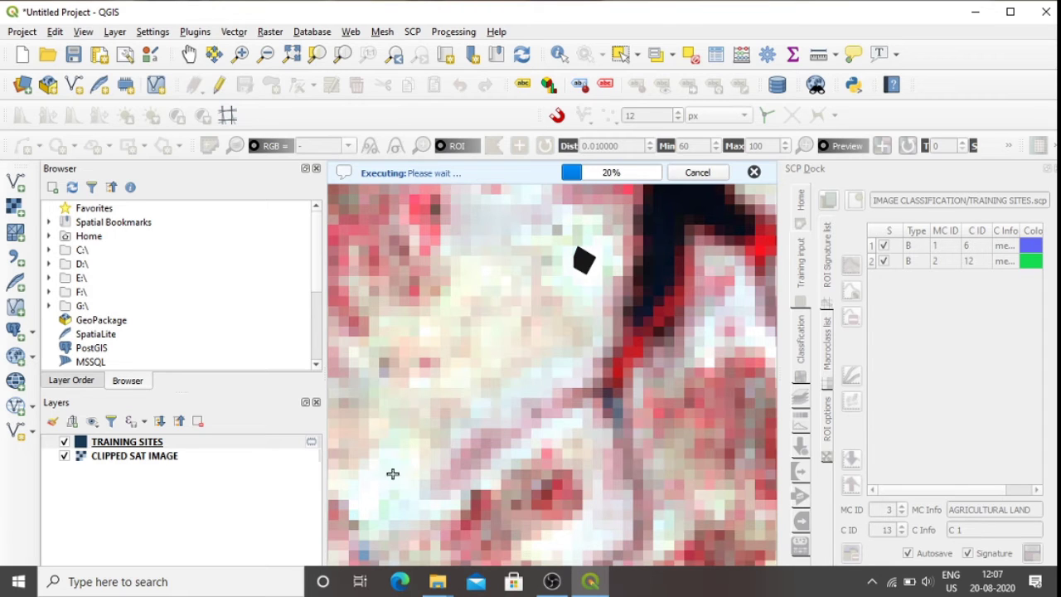
click(403, 479)
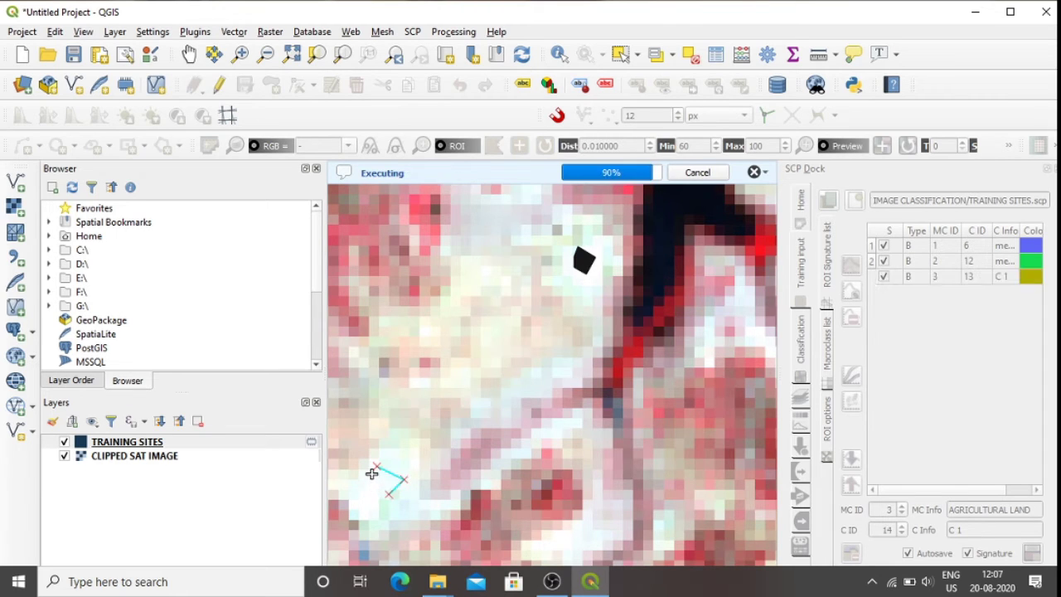
right_click(370, 483)
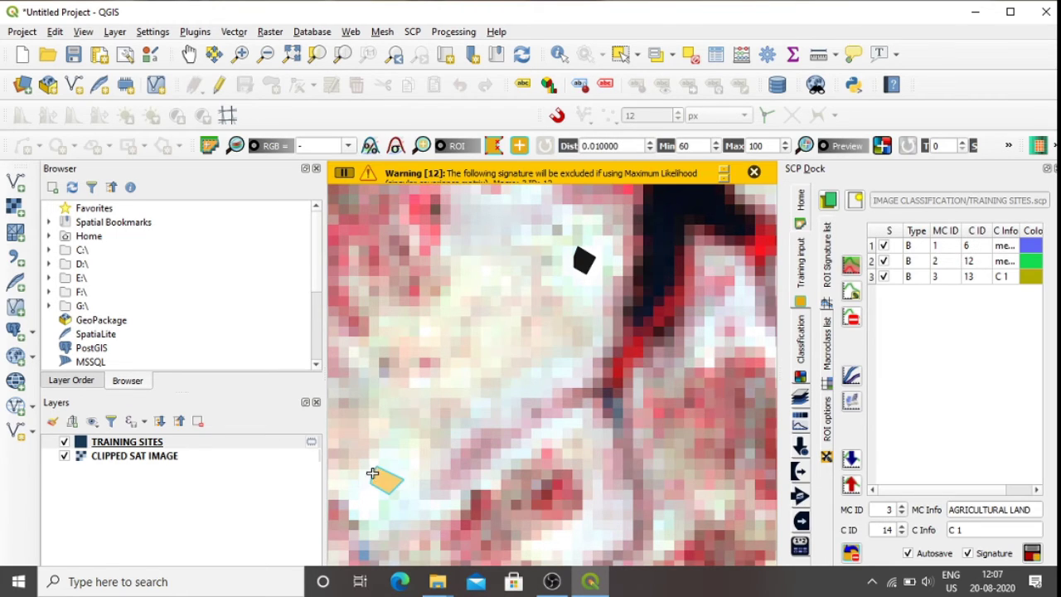
click(753, 172)
click(1031, 557)
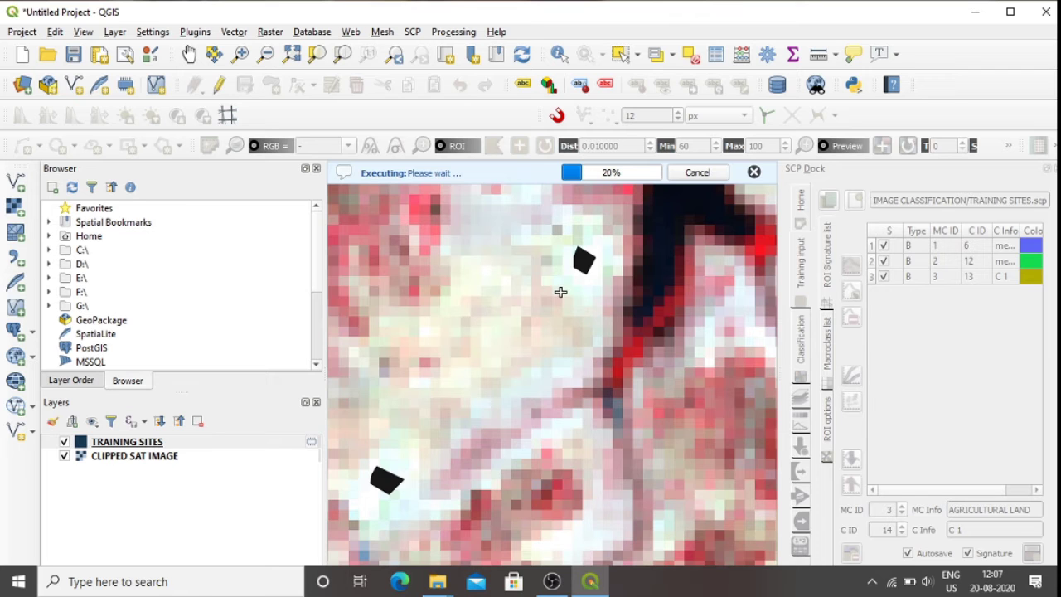
Save a tiny AGRICULTURAL LAND ROI on the white patch beside the reservoir's northern shore, and dismiss the warning
scroll(561, 292, down, 4)
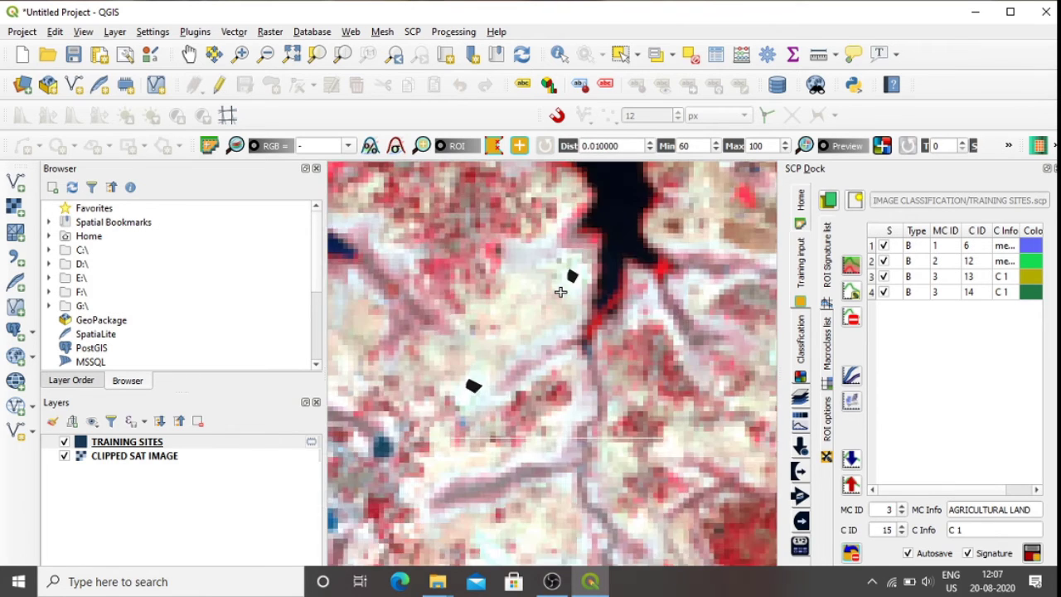
scroll(560, 291, down, 2)
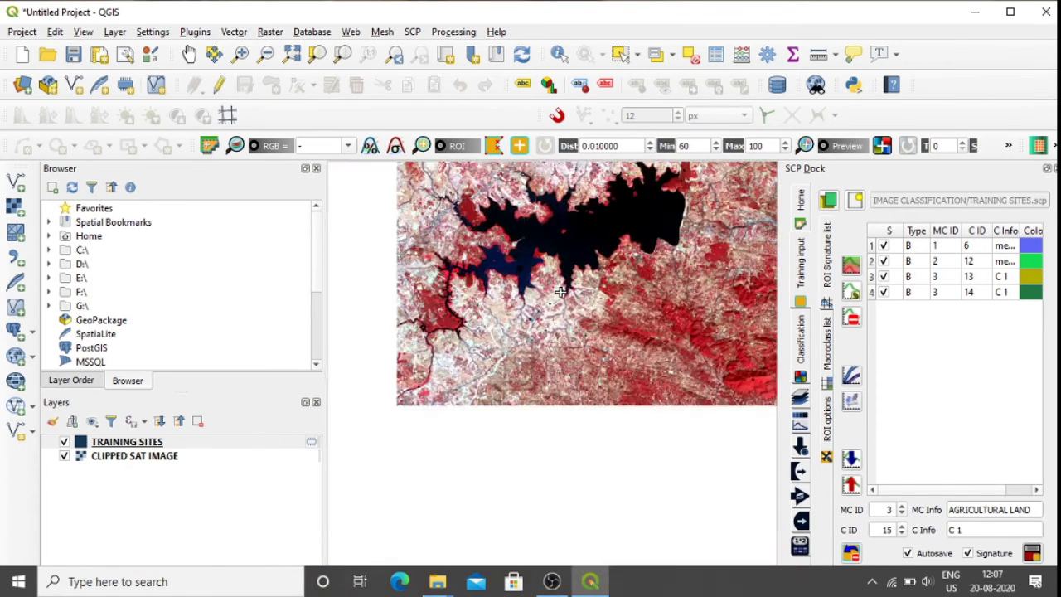
click(188, 56)
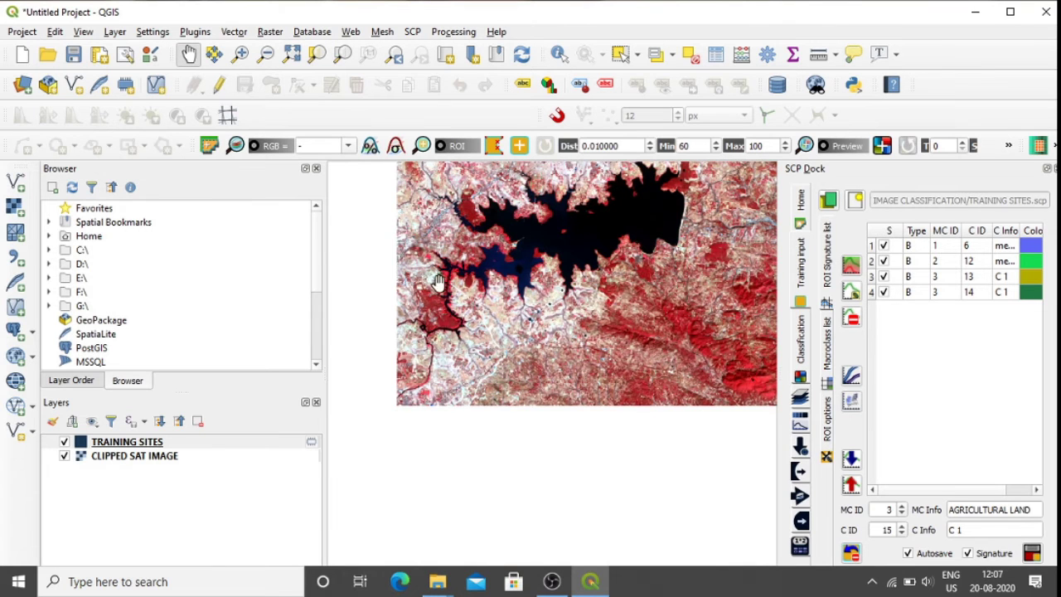
drag(439, 284, 592, 394)
drag(718, 371, 571, 365)
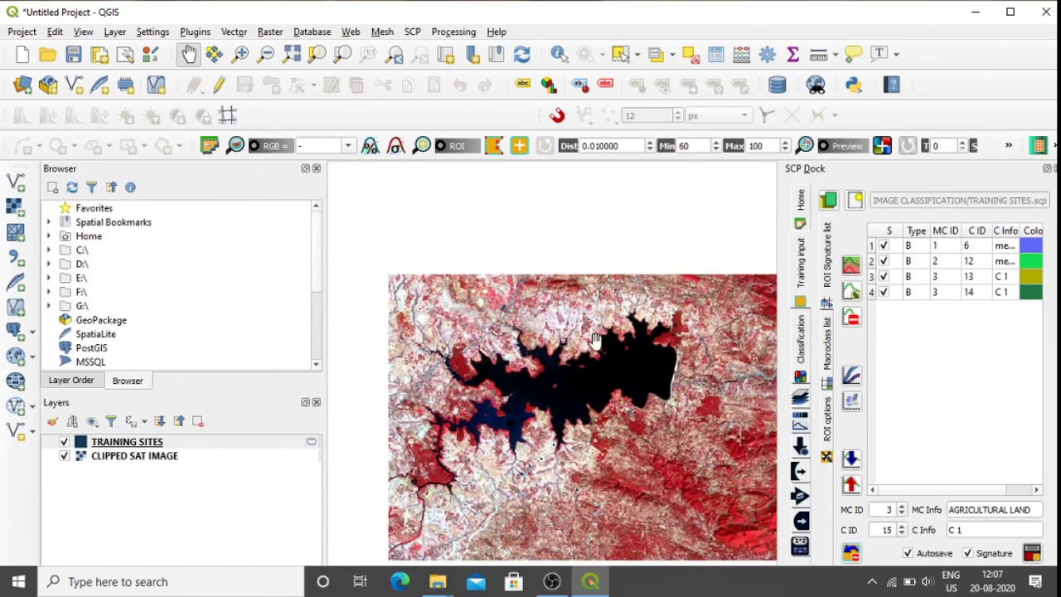
scroll(580, 339, up, 3)
scroll(572, 327, up, 2)
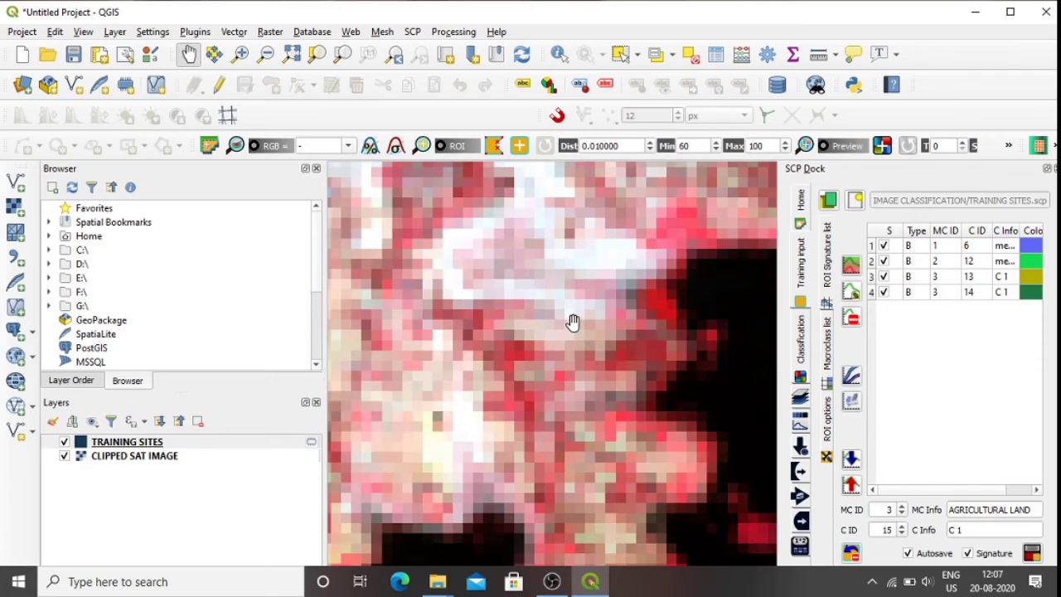
drag(572, 324, 540, 426)
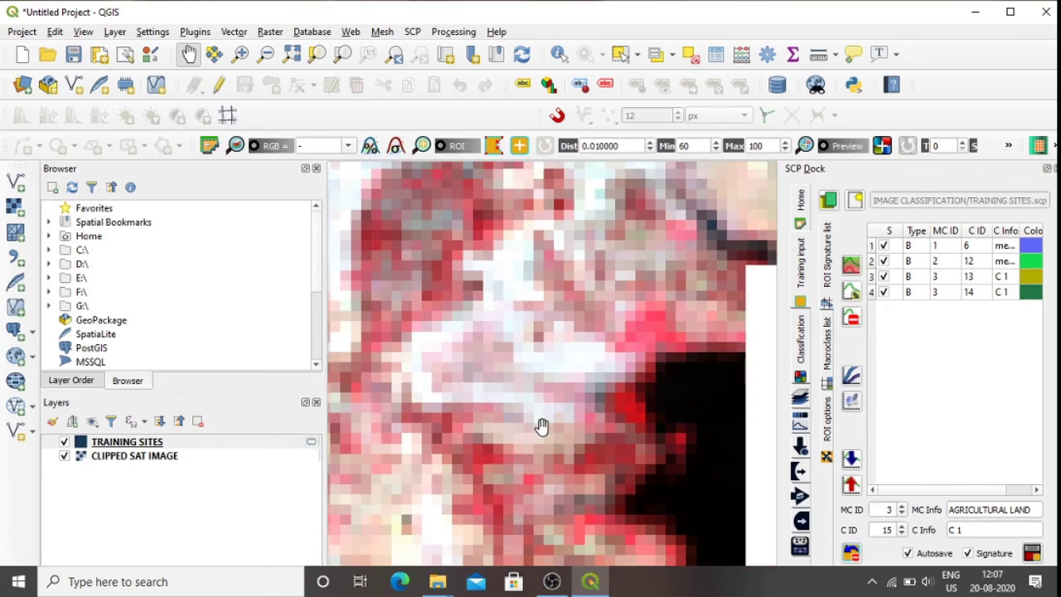
click(494, 148)
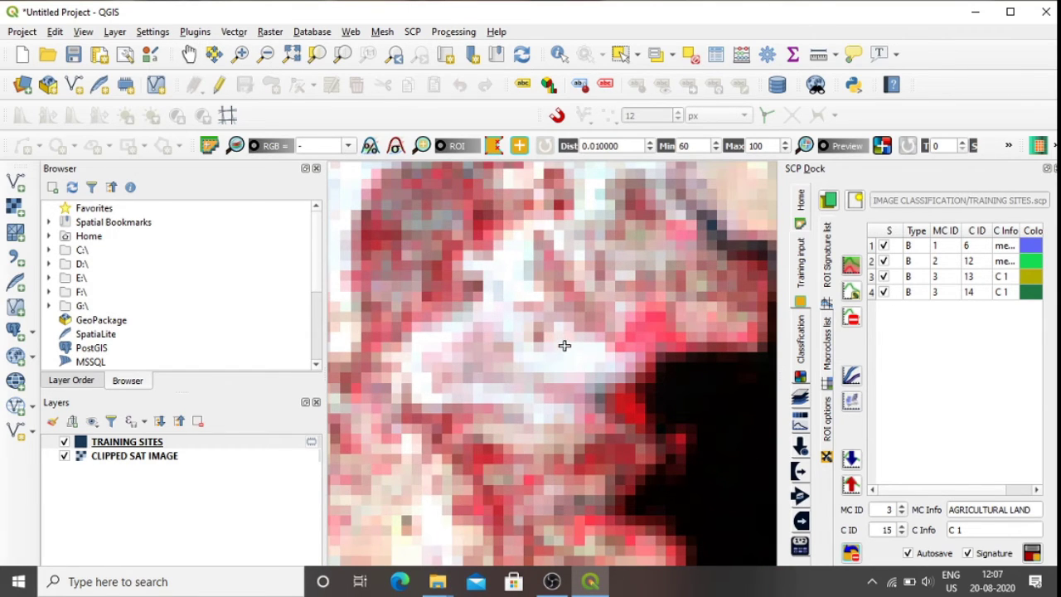
click(563, 347)
click(579, 353)
click(574, 368)
click(555, 362)
right_click(559, 356)
click(1032, 554)
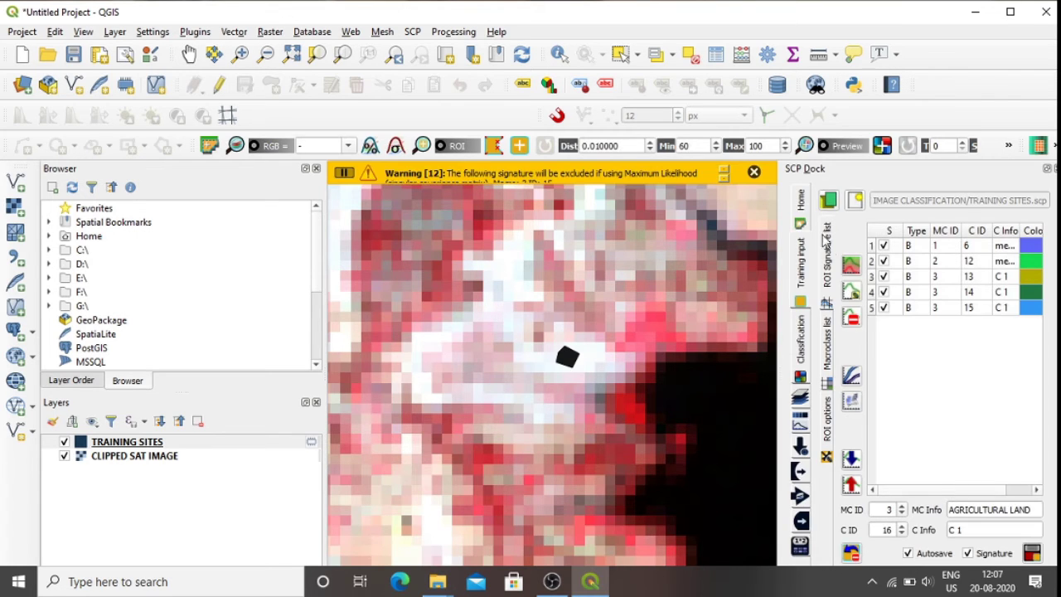
click(754, 174)
Save a tiny four-sided AGRICULTURAL LAND ROI on the pale ground above the narrow inlet northeast of the previous ROI, and dismiss the warning
scroll(627, 279, down, 2)
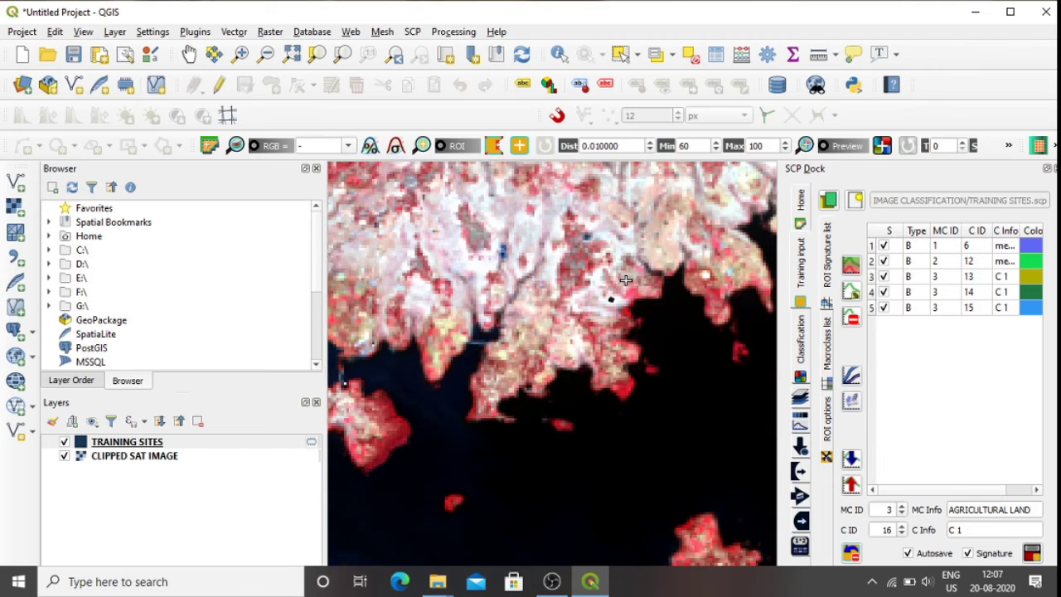
click(189, 54)
drag(603, 282, 483, 420)
scroll(631, 341, up, 3)
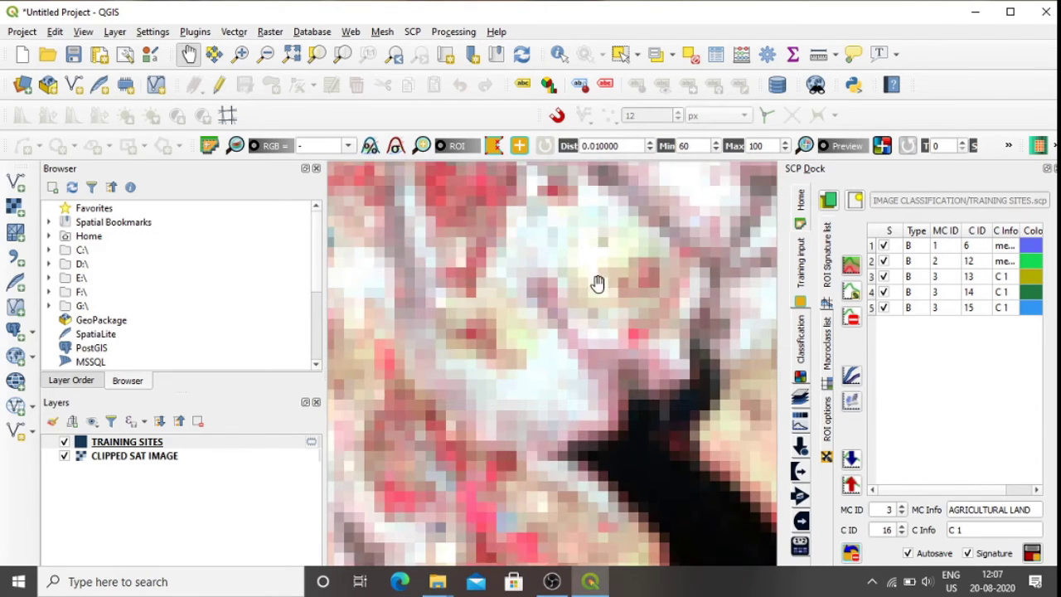
drag(599, 284, 587, 369)
click(494, 146)
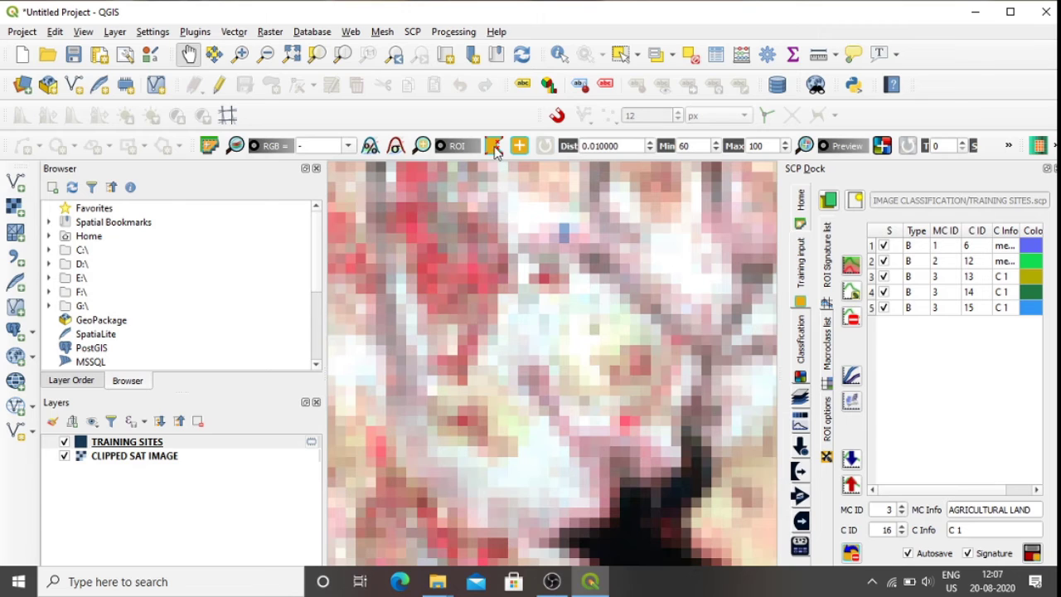
click(563, 300)
click(578, 317)
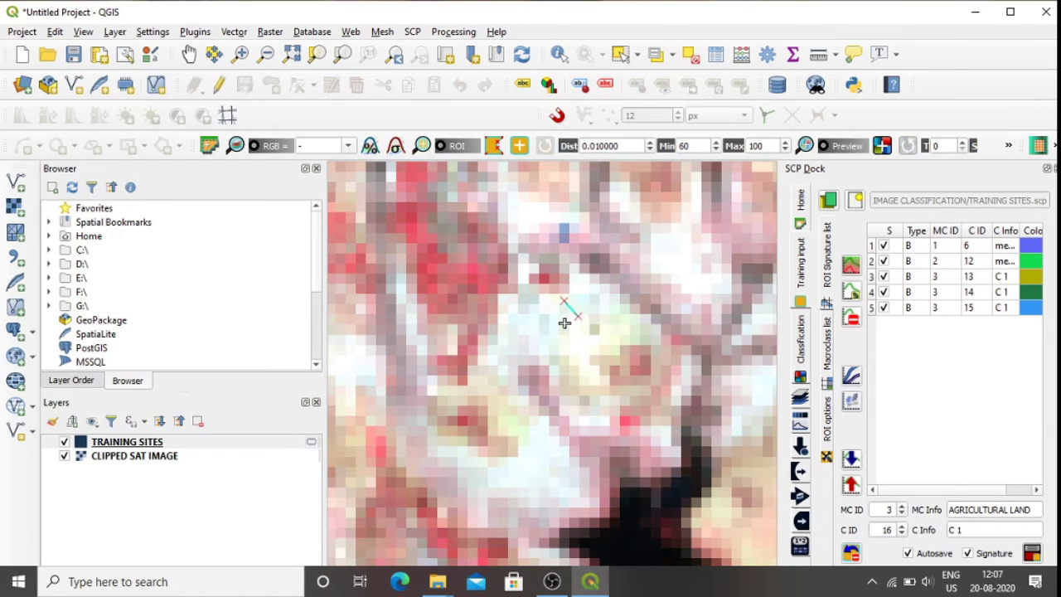
click(564, 324)
right_click(556, 309)
click(1031, 555)
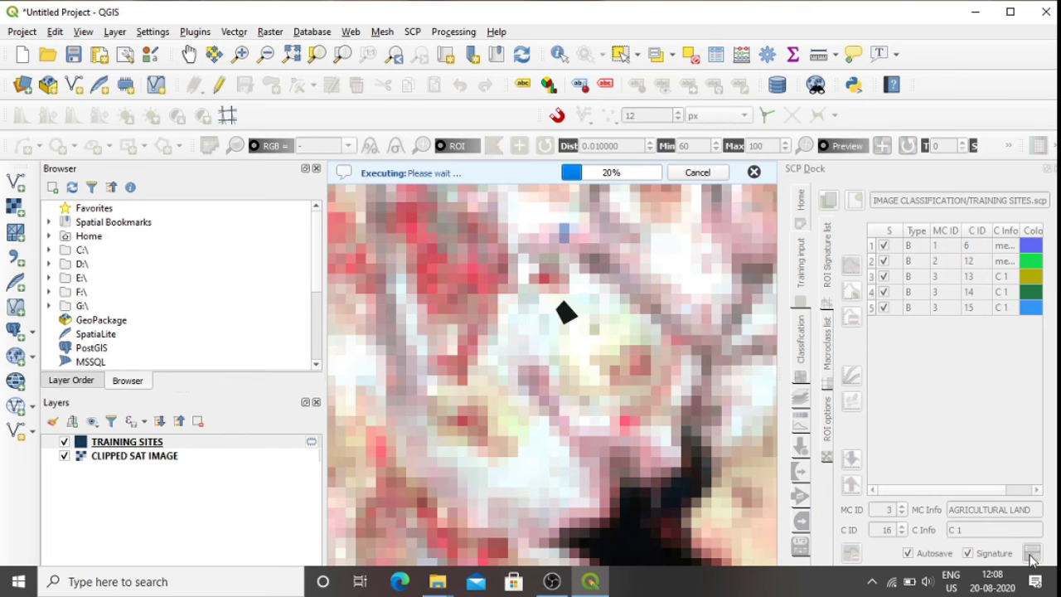
scroll(570, 397, down, 10)
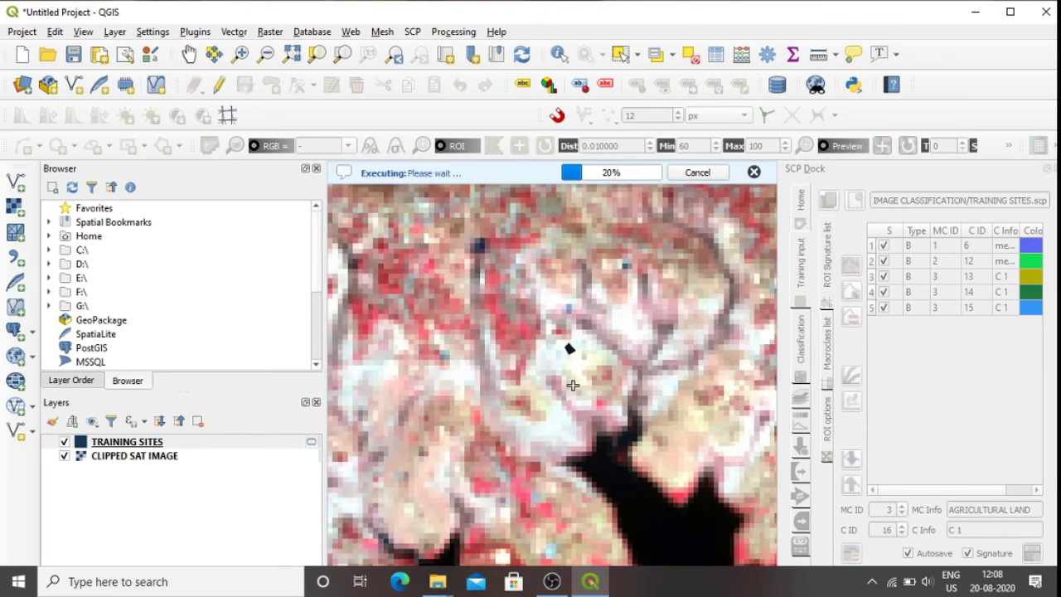
scroll(598, 428, up, 3)
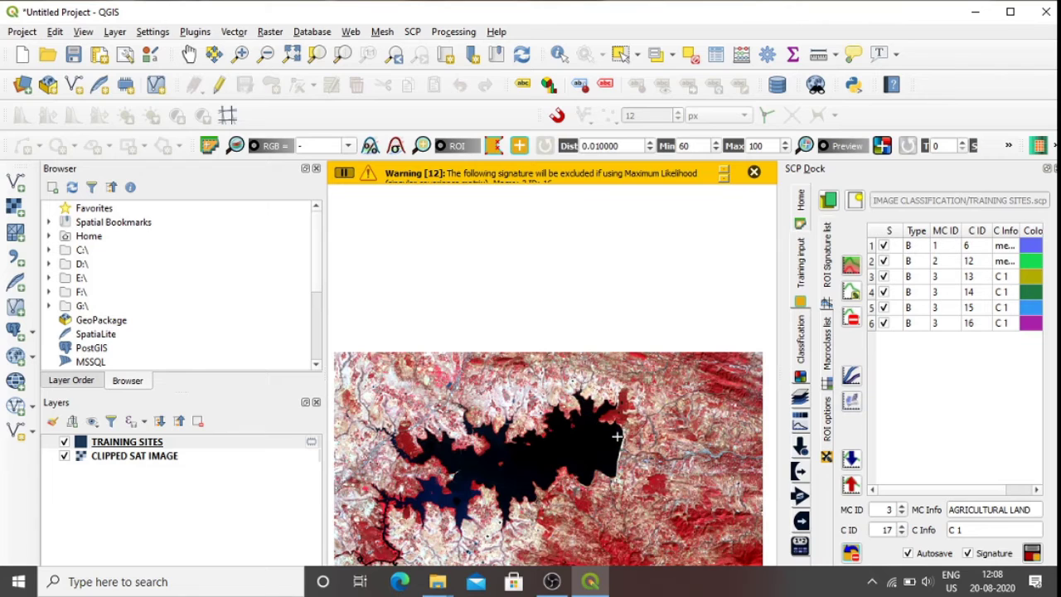
click(754, 171)
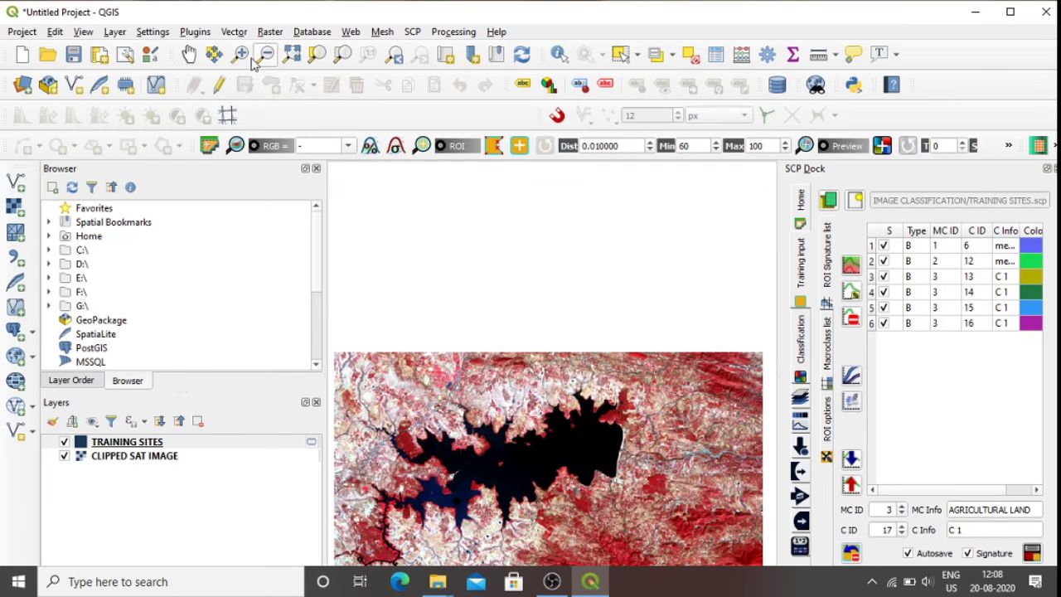
Save a tiny AGRICULTURAL LAND ROI on the upper end of the white streak south of the river east of the reservoir, and dismiss the warning
click(189, 54)
drag(482, 486, 486, 314)
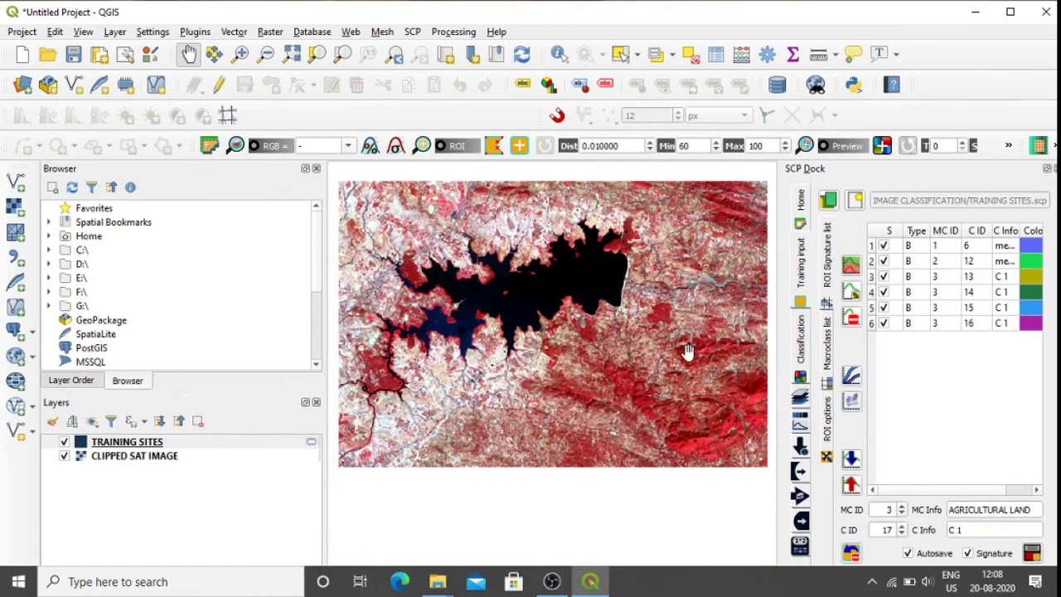
scroll(700, 308, up, 1)
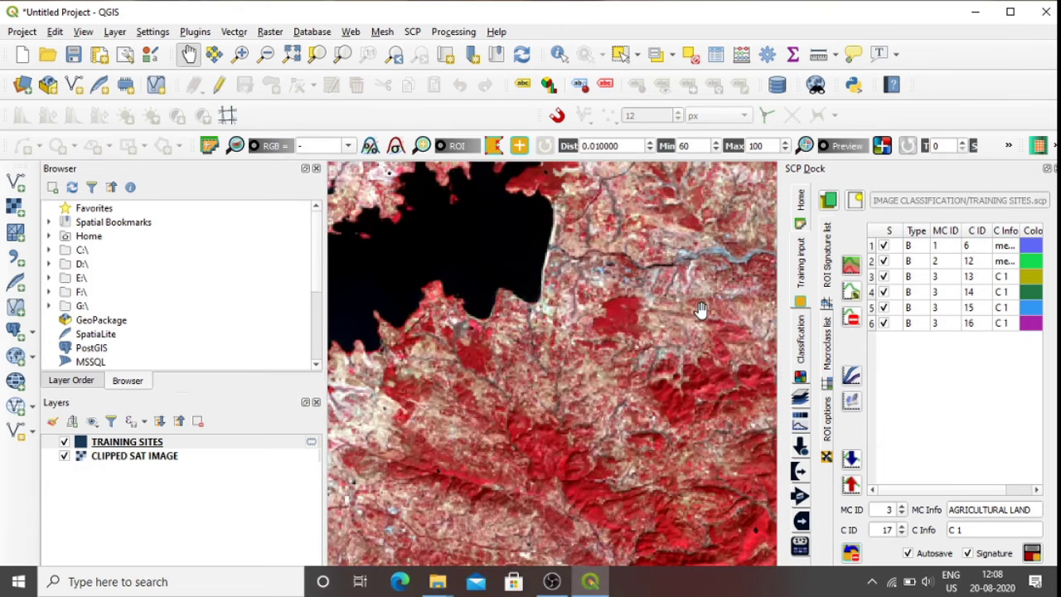
scroll(700, 308, up, 3)
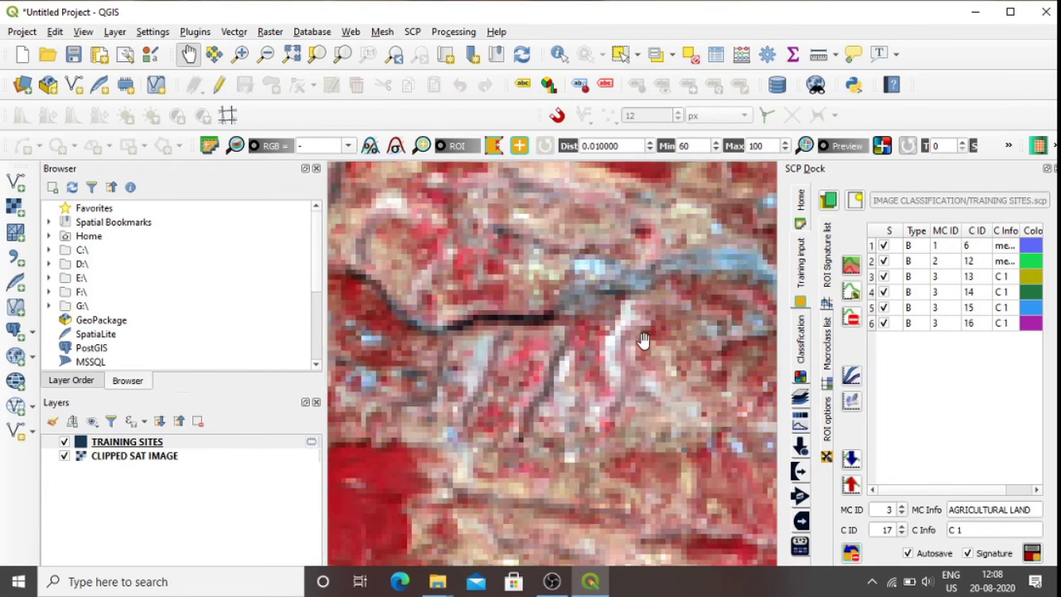
scroll(642, 340, up, 1)
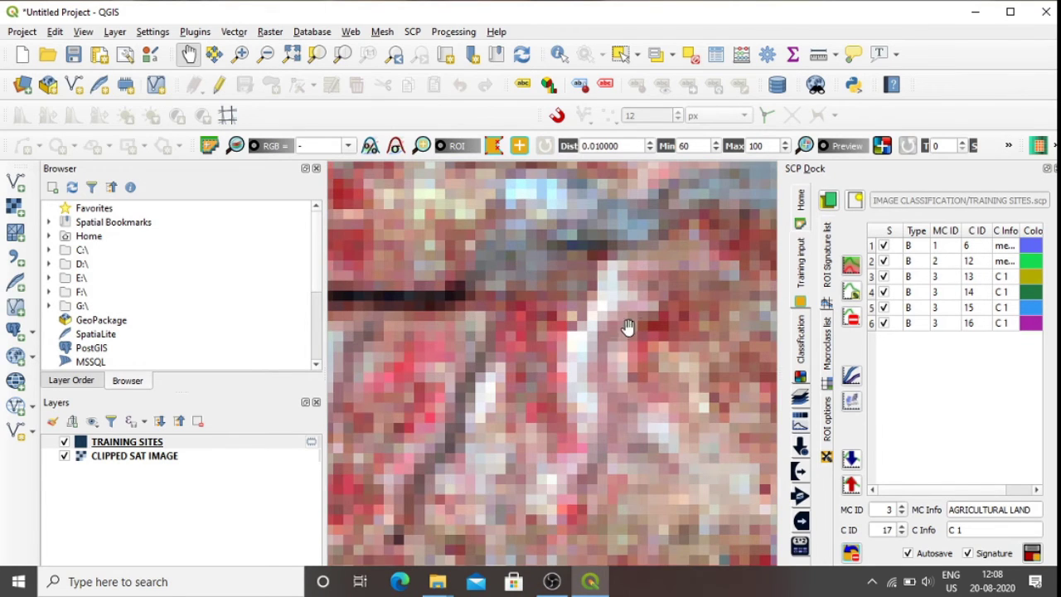
click(495, 148)
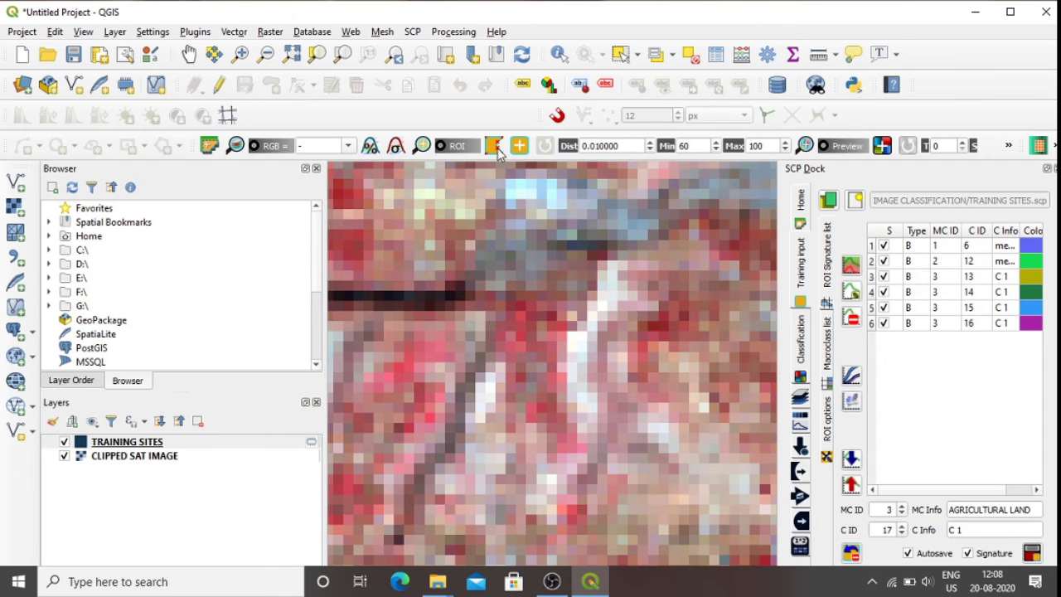
click(608, 282)
click(606, 304)
right_click(605, 289)
click(1031, 553)
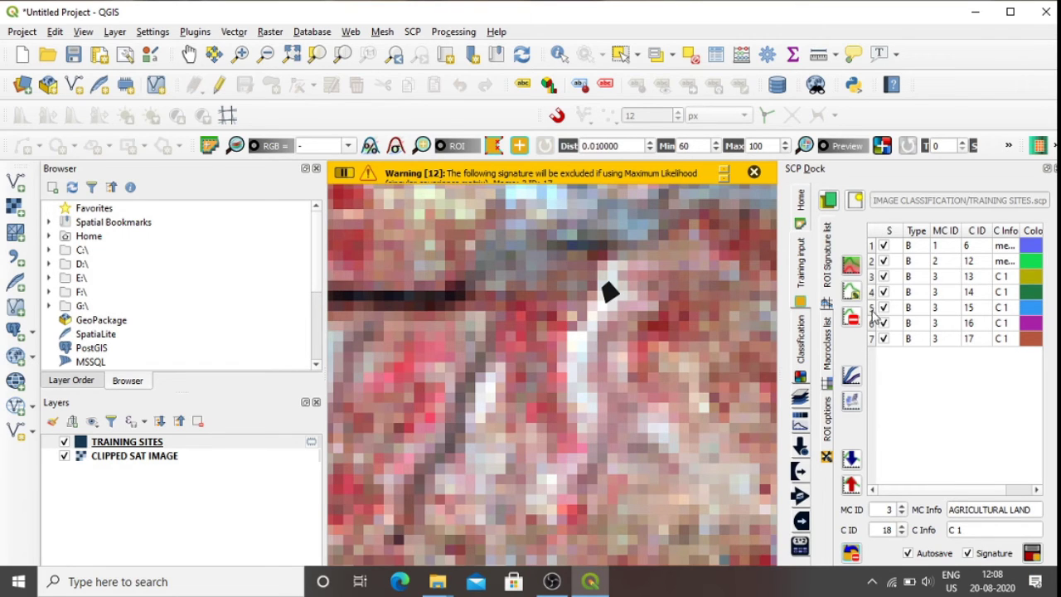
click(754, 172)
Save a tiny four-sided AGRICULTURAL LAND ROI on a bright white patch just west of a dark red patch
scroll(651, 284, down, 3)
scroll(651, 284, down, 5)
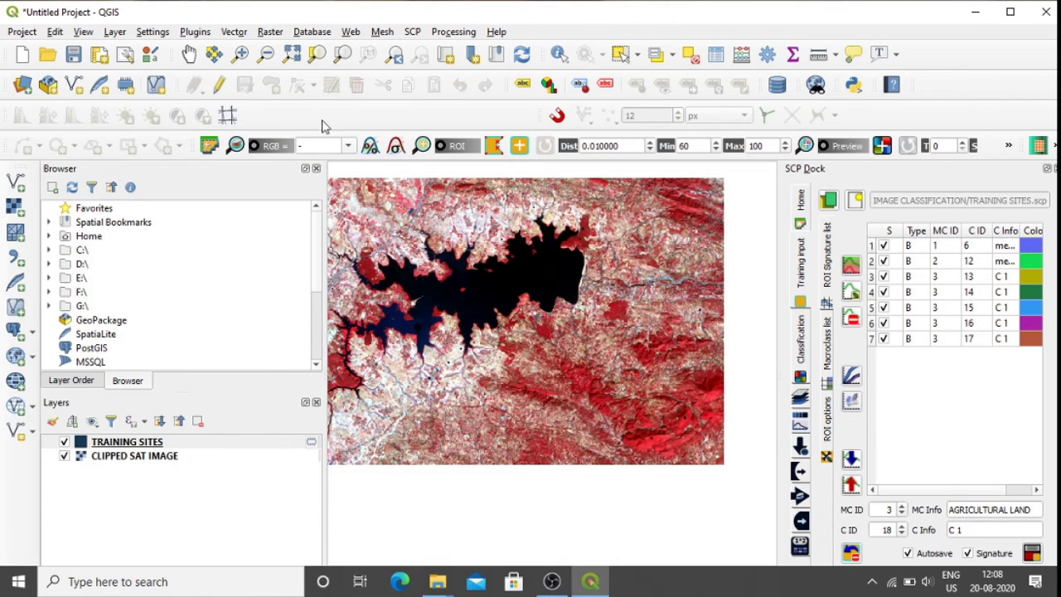
click(190, 56)
scroll(365, 391, up, 3)
scroll(469, 395, up, 4)
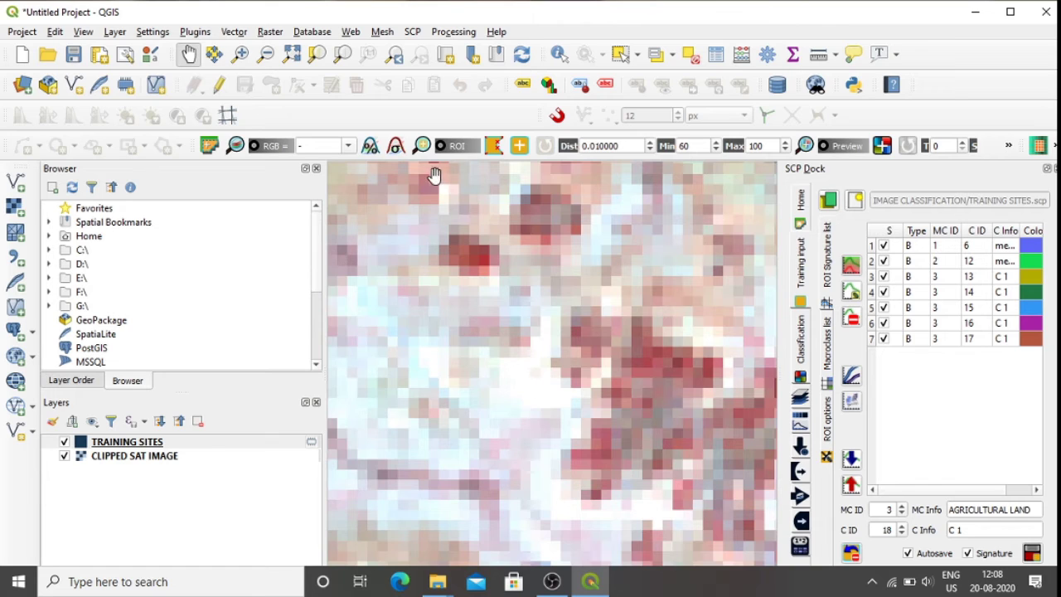
click(493, 145)
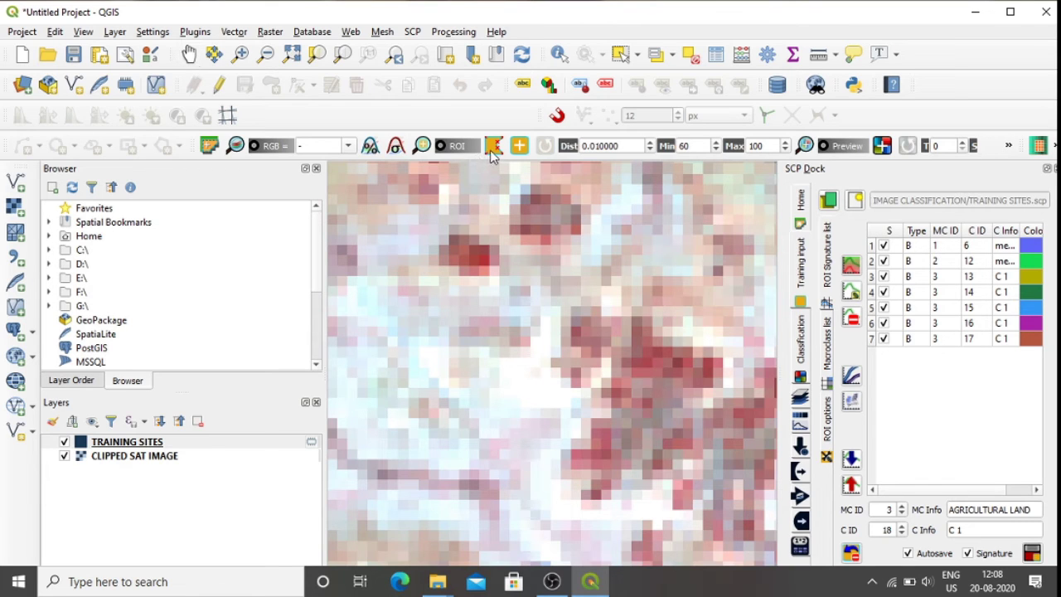
click(508, 368)
click(524, 378)
click(511, 395)
right_click(503, 379)
click(1030, 553)
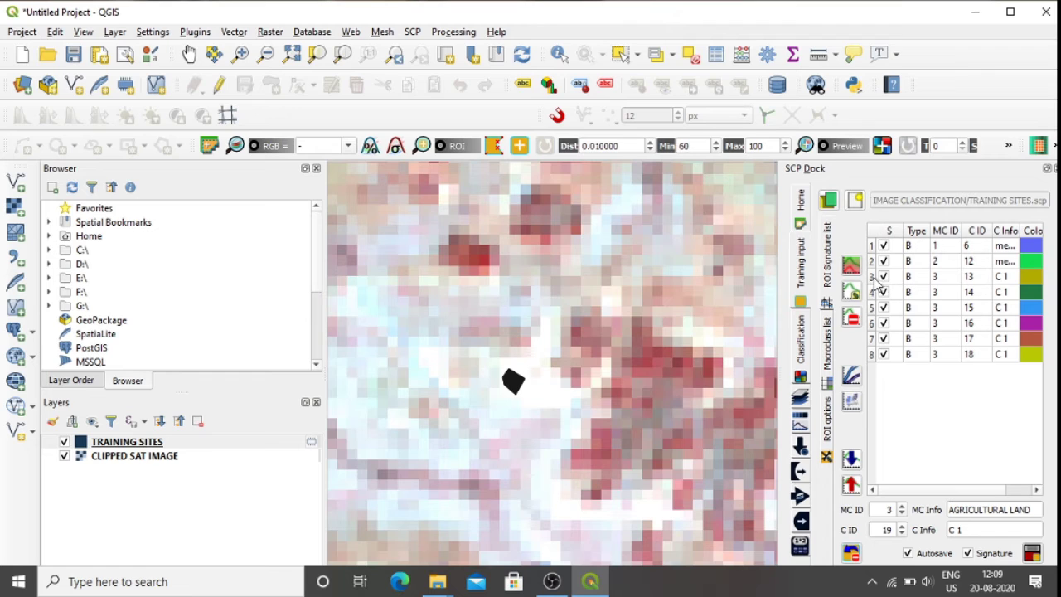
Merge the six AGRICULTURAL LAND signatures with C ID 13 to 18 into one signature
click(872, 278)
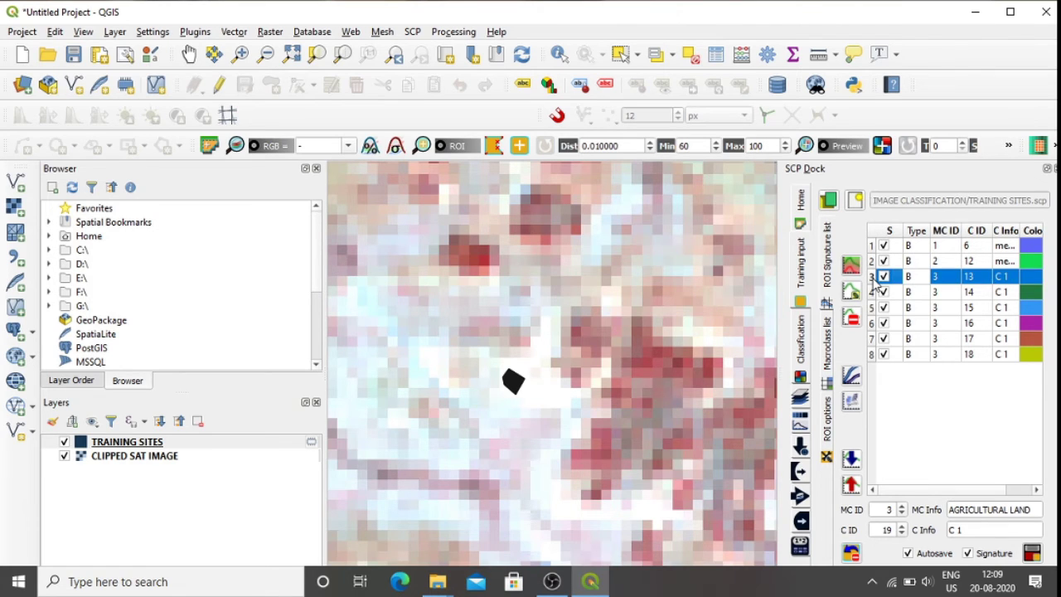
ctrl+click(872, 294)
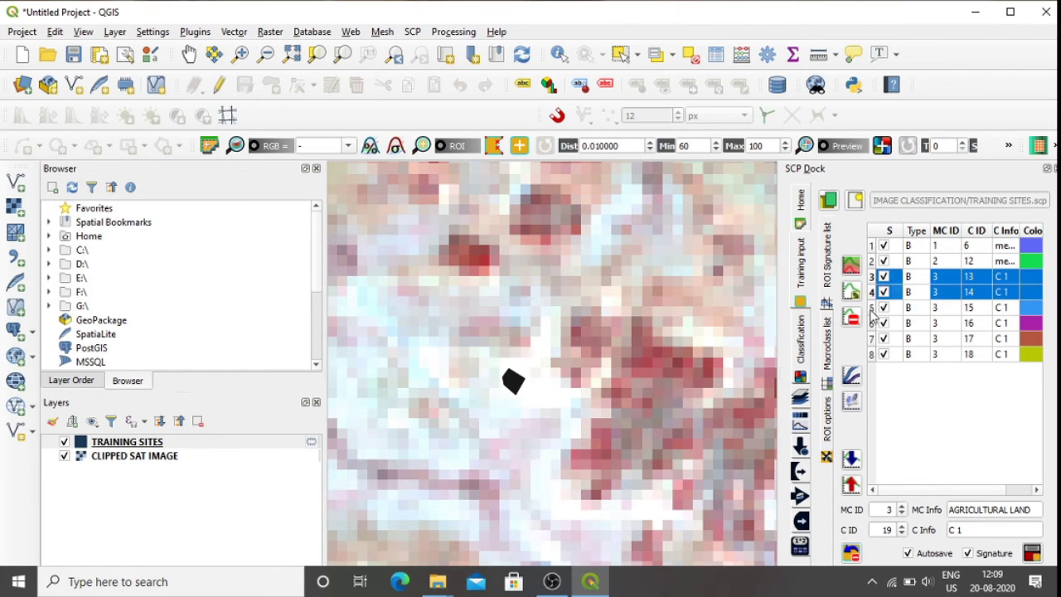
ctrl+click(872, 307)
ctrl+click(872, 323)
ctrl+click(872, 338)
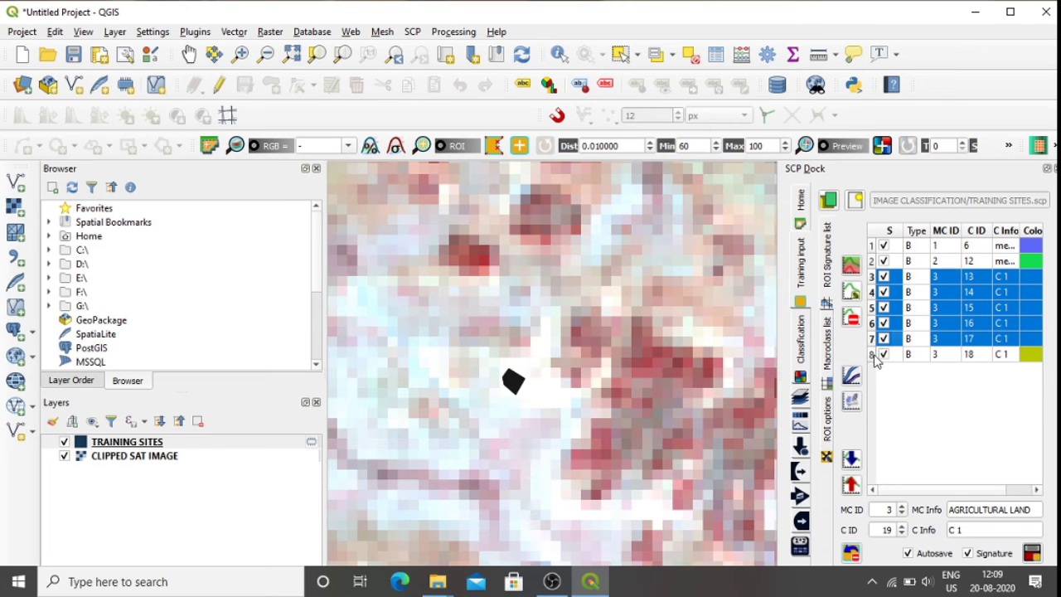
ctrl+click(872, 354)
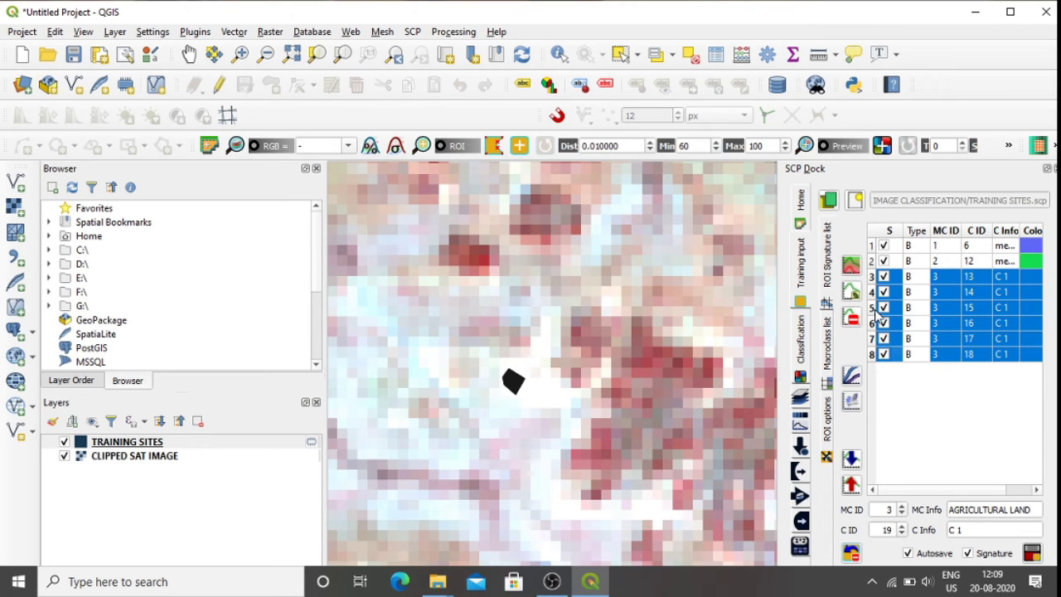
click(852, 267)
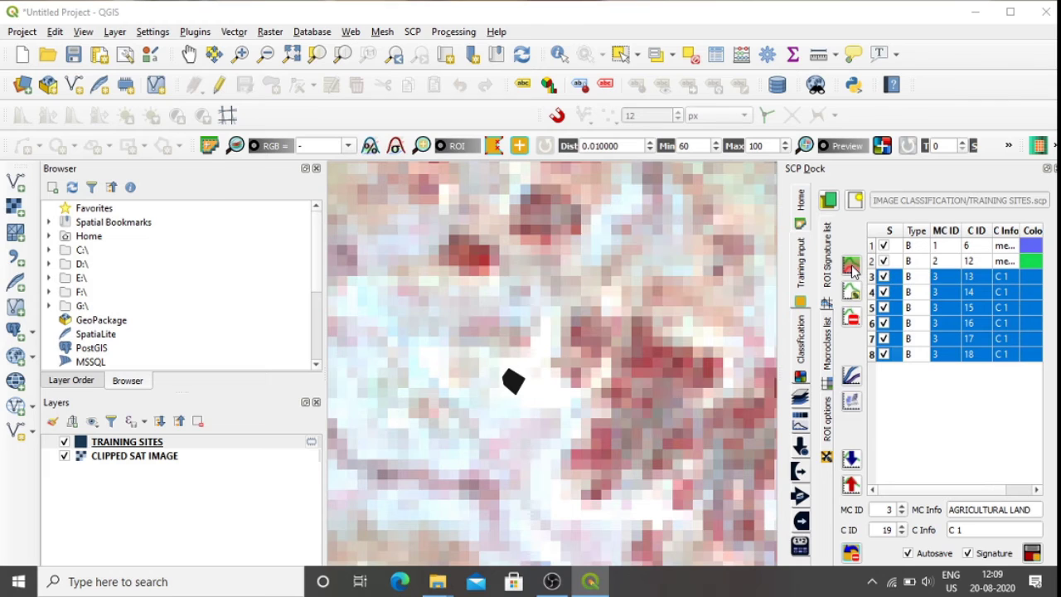
click(513, 298)
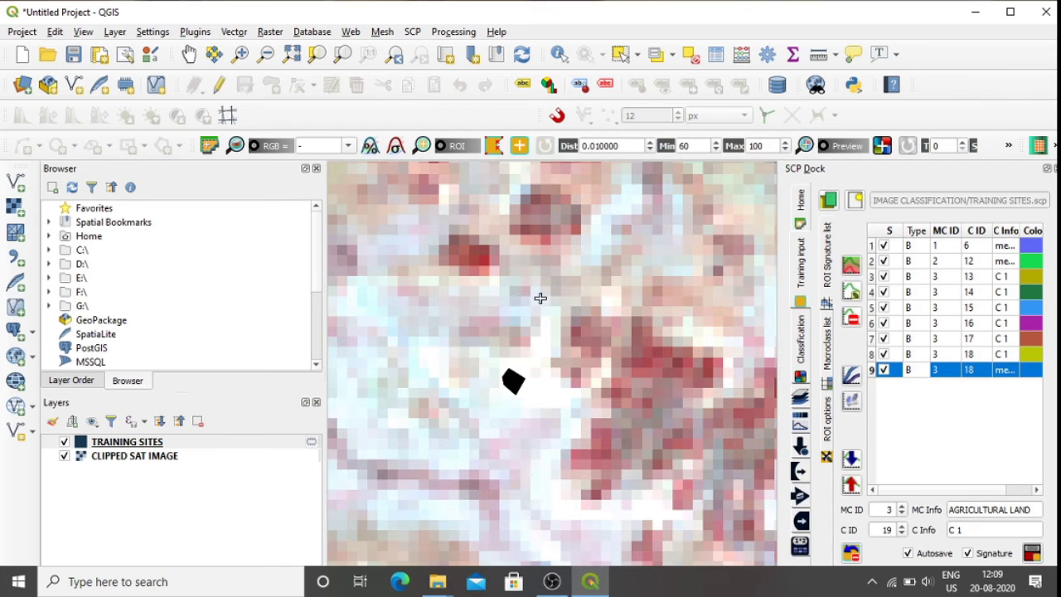
Delete the six original AGRICULTURAL LAND signatures named C 1, keeping the merged one
click(873, 280)
drag(873, 279, 881, 360)
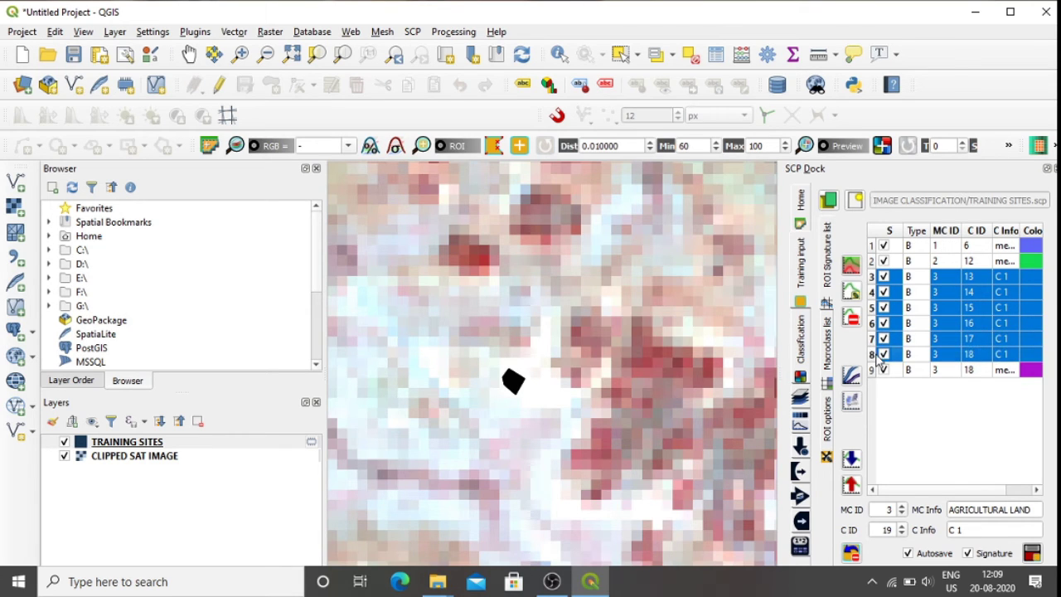
click(854, 322)
click(602, 300)
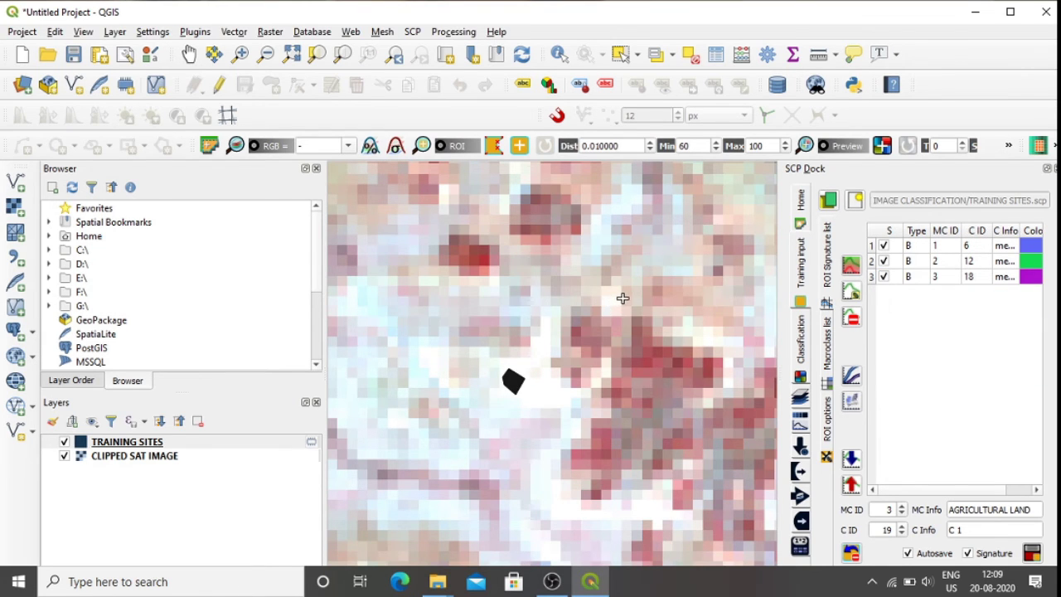
Set the color of the merged AGRICULTURAL LAND signature to yellow (#ffff00)
scroll(624, 299, down, 5)
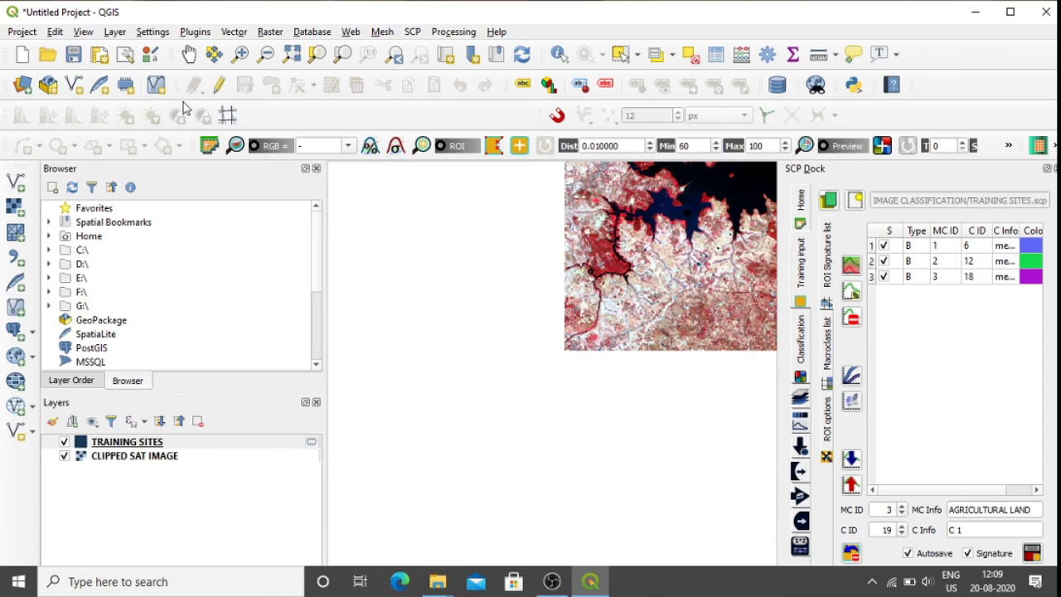
click(189, 54)
drag(711, 199, 487, 340)
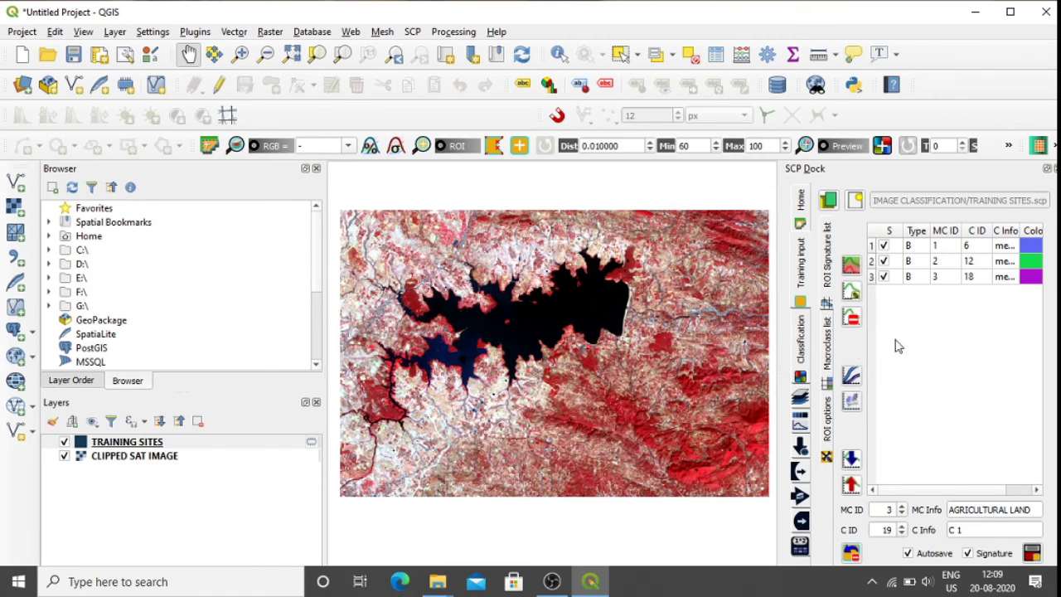
double_click(1035, 284)
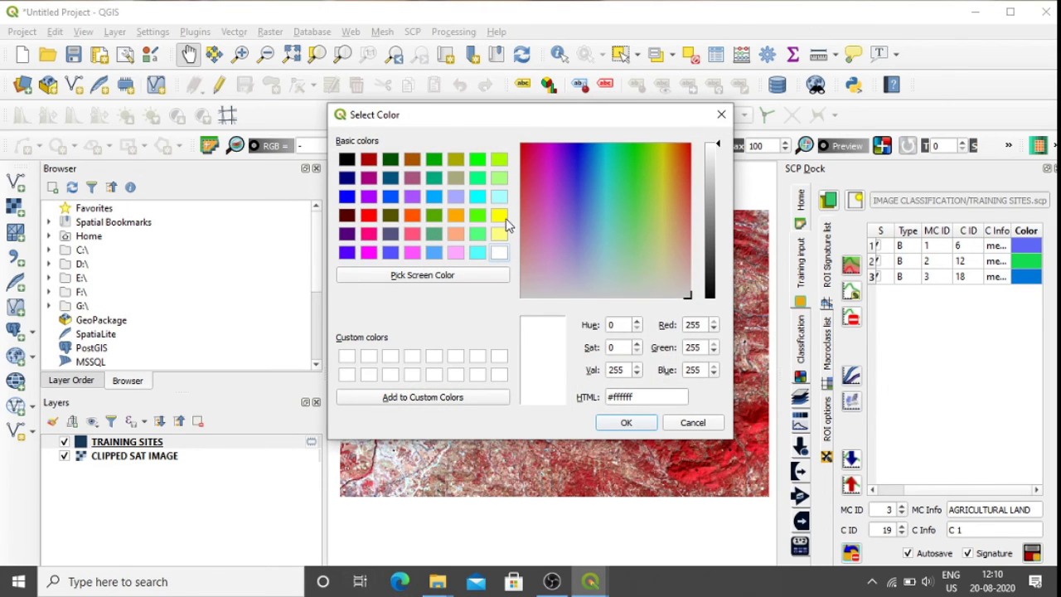
click(499, 215)
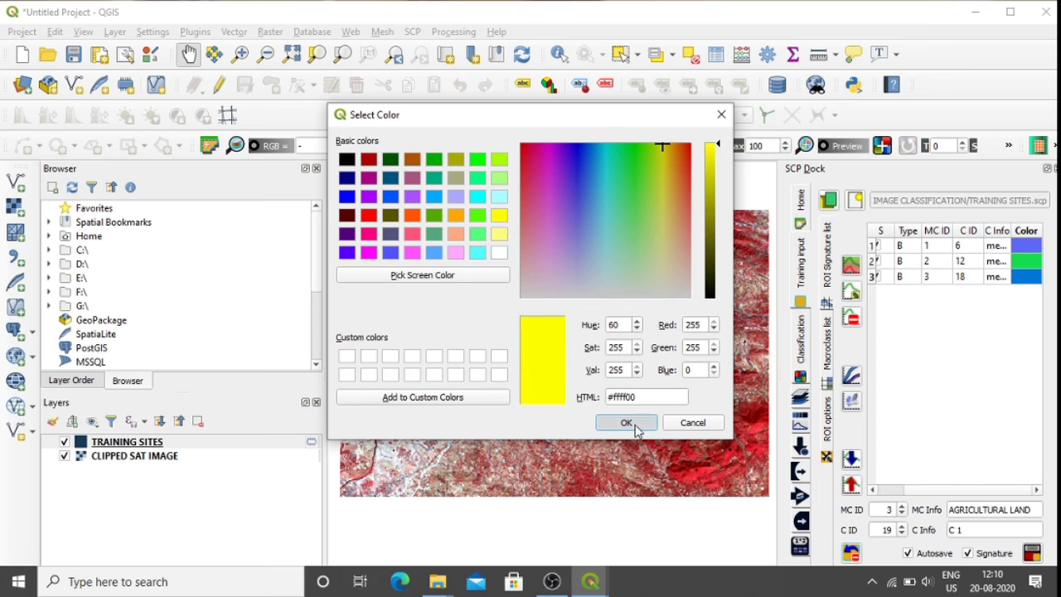
click(628, 424)
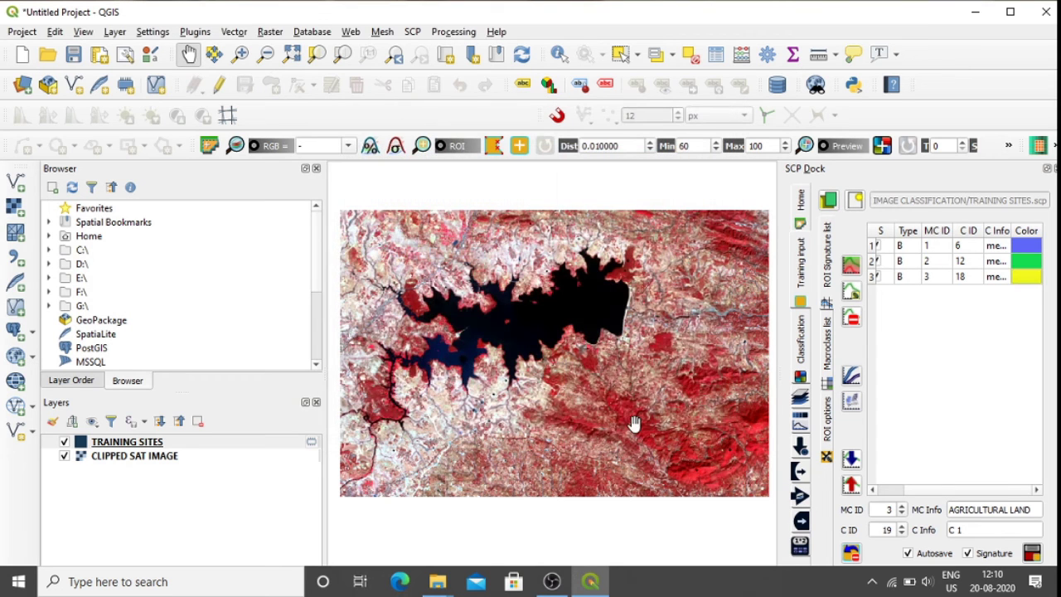
Set the color of the WATER BODY macroclass to blue (#0055ff)
click(827, 340)
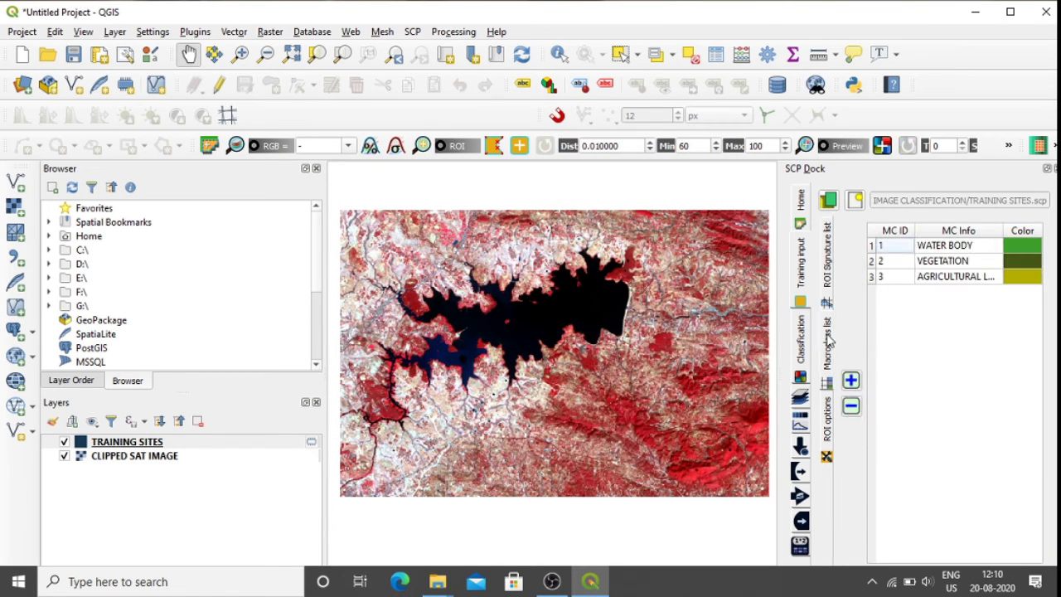
double_click(1020, 252)
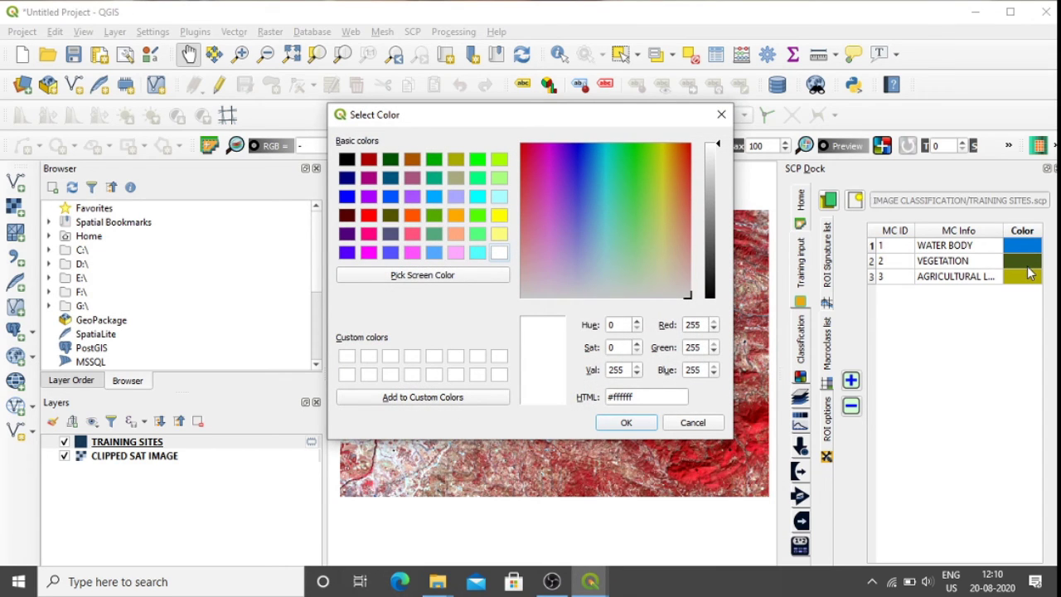
click(640, 424)
double_click(1022, 245)
click(390, 196)
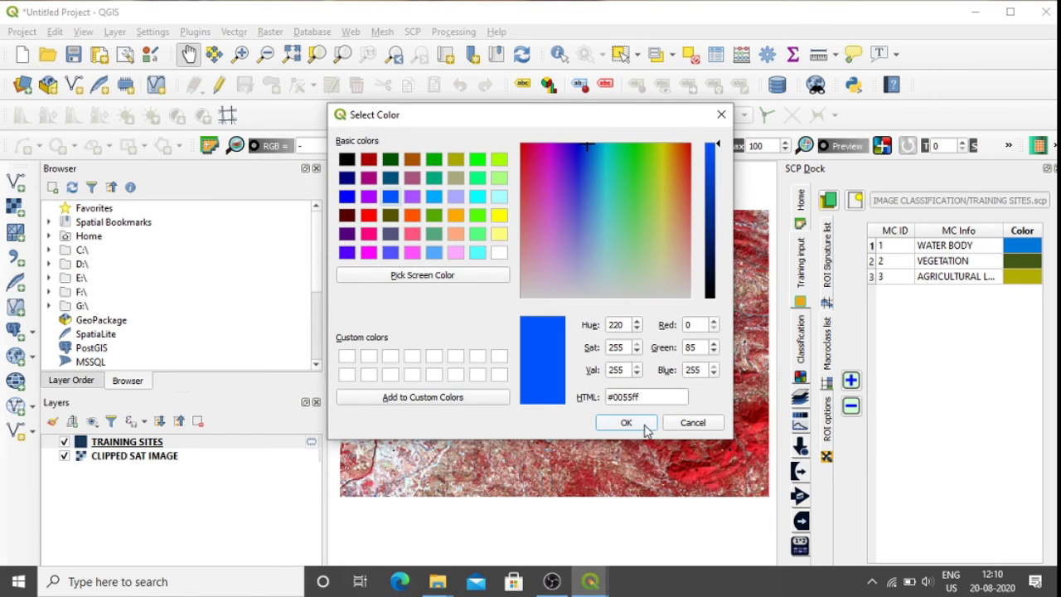
click(638, 425)
Set the VEGETATION macroclass color to green (#55ff00) and the AGRICULTURAL LAND macroclass color to yellow (#ffff00)
double_click(1010, 261)
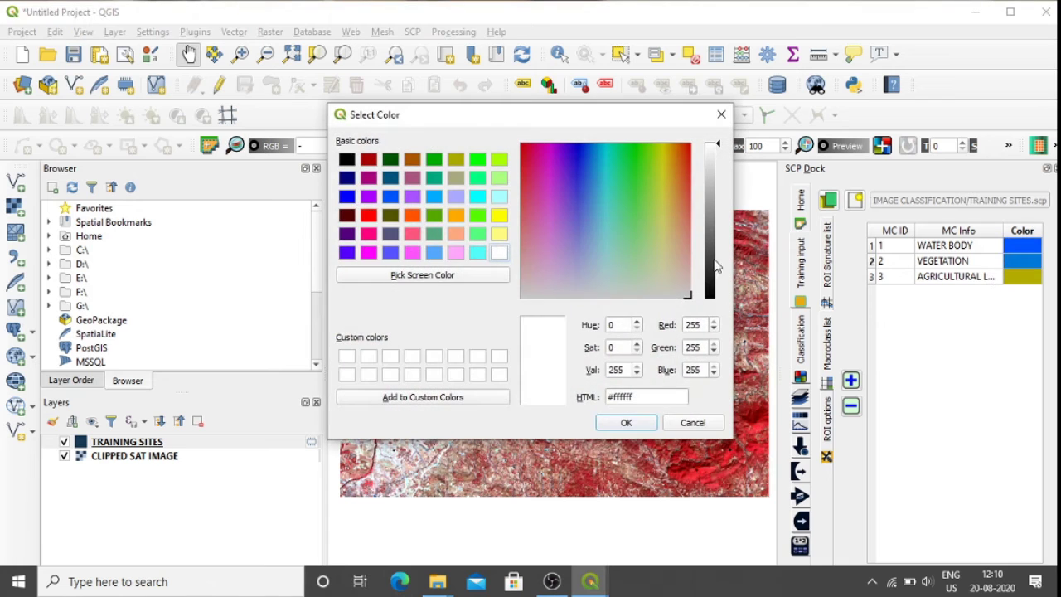
click(477, 215)
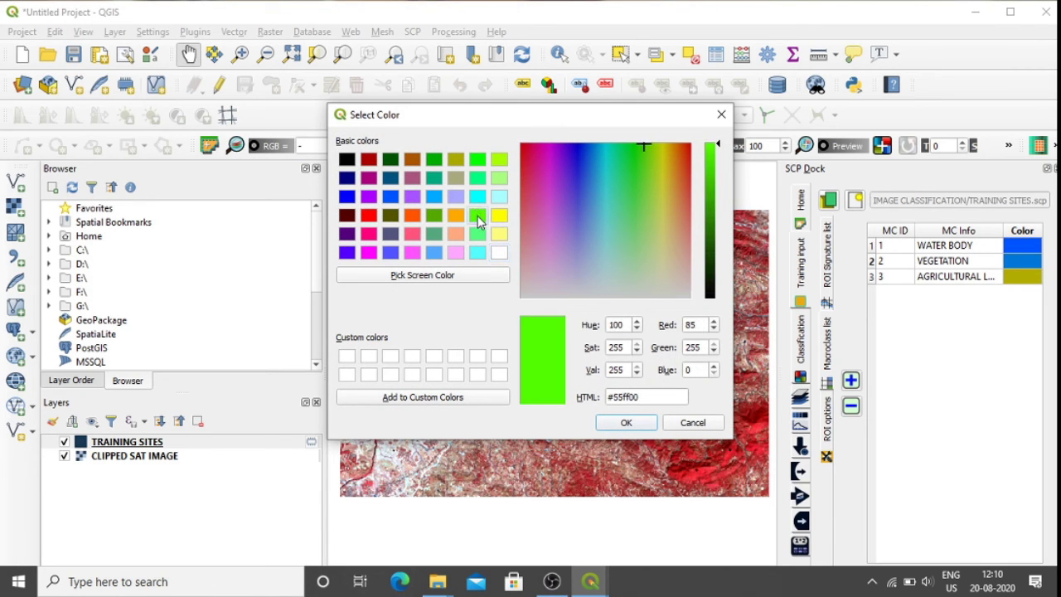
click(614, 423)
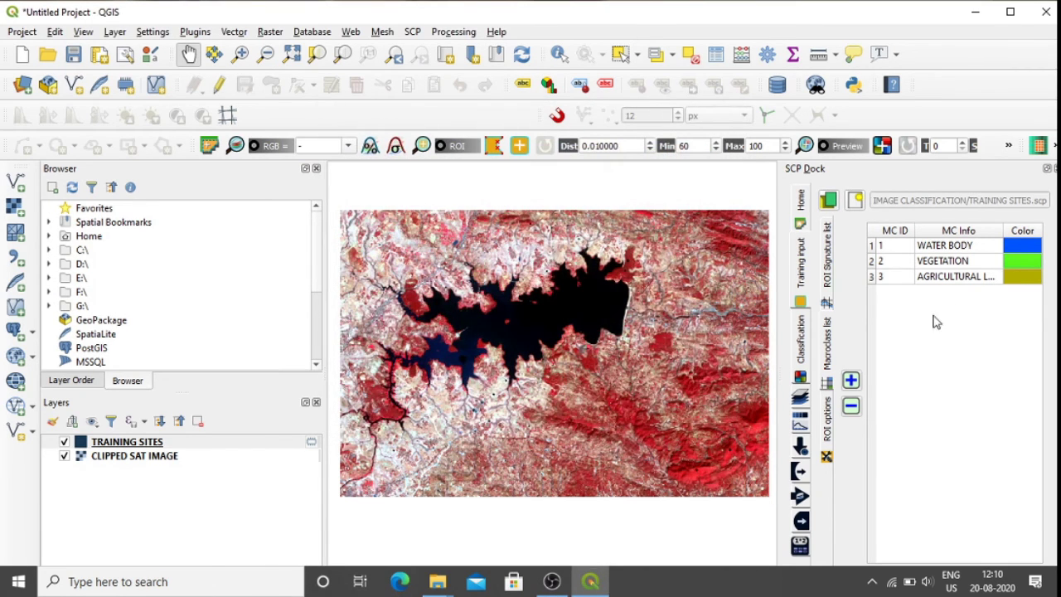
double_click(1020, 276)
click(500, 219)
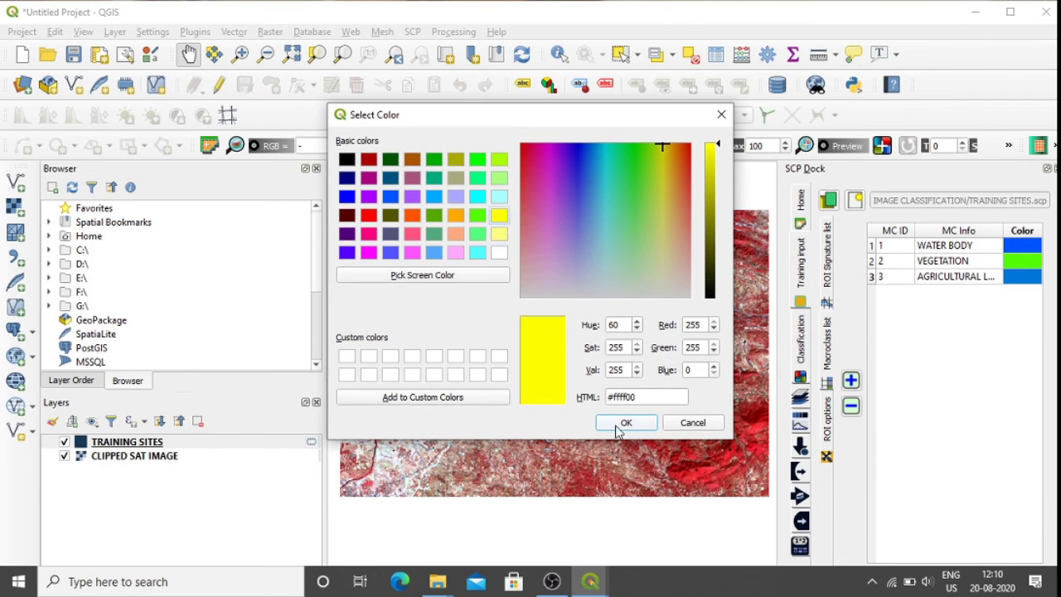
click(620, 424)
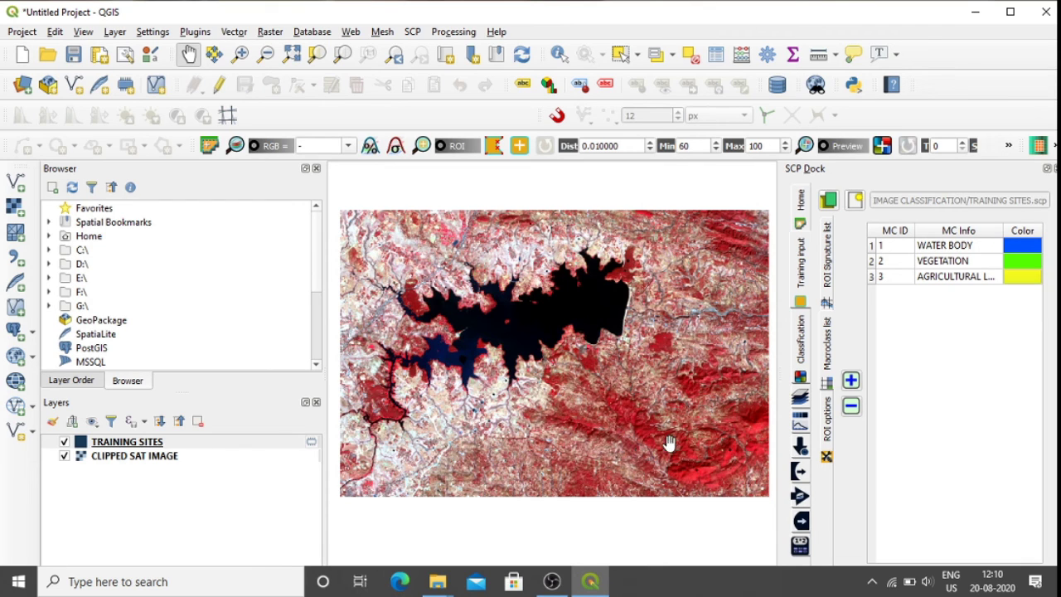
Run the classification by MC ID with the Minimum Distance algorithm and save the output raster as CLASSIFICATION
click(801, 359)
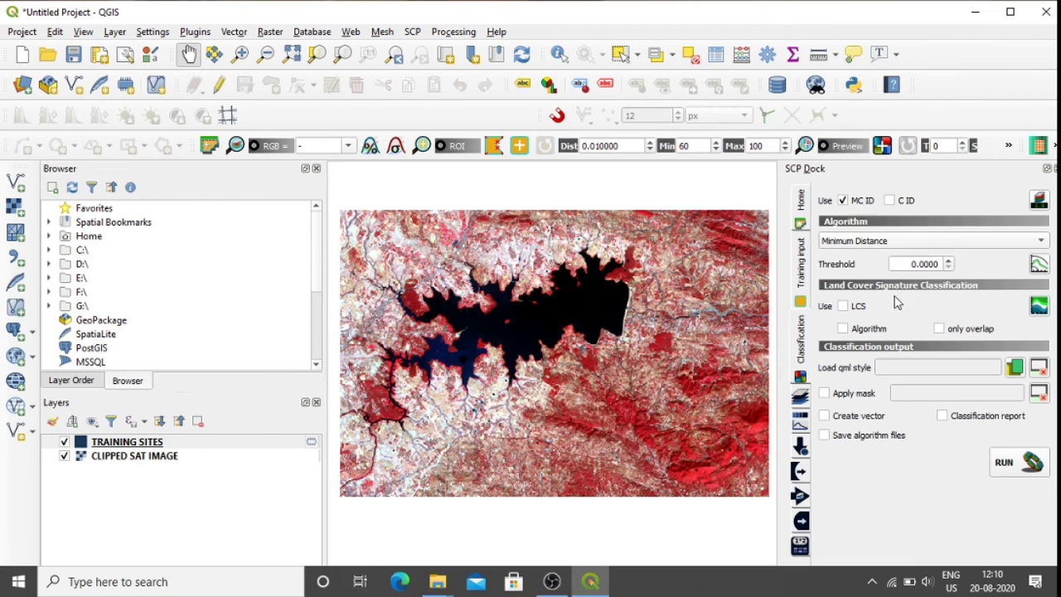
click(1039, 241)
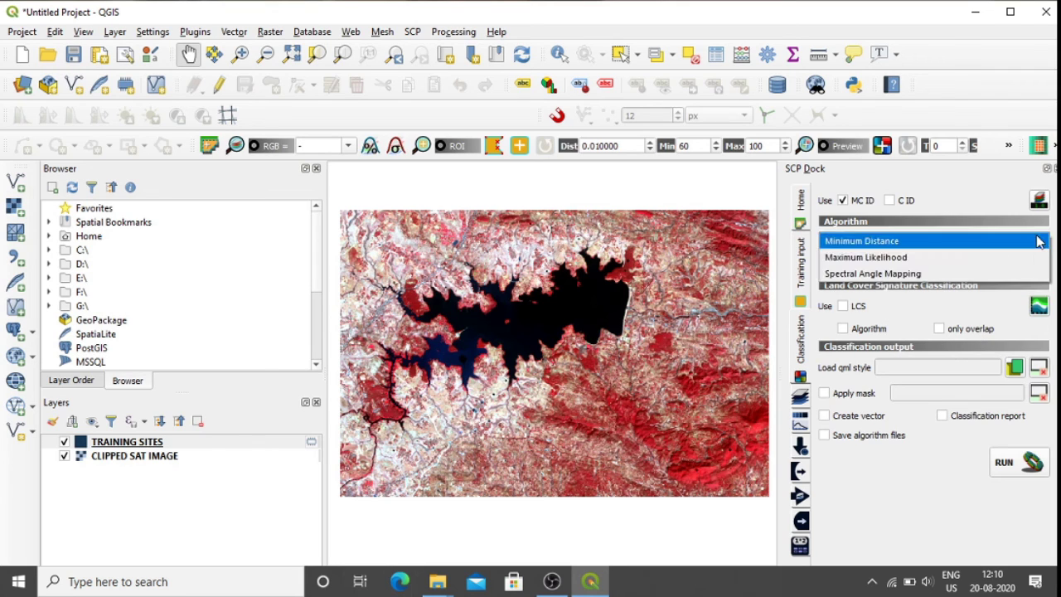
click(885, 242)
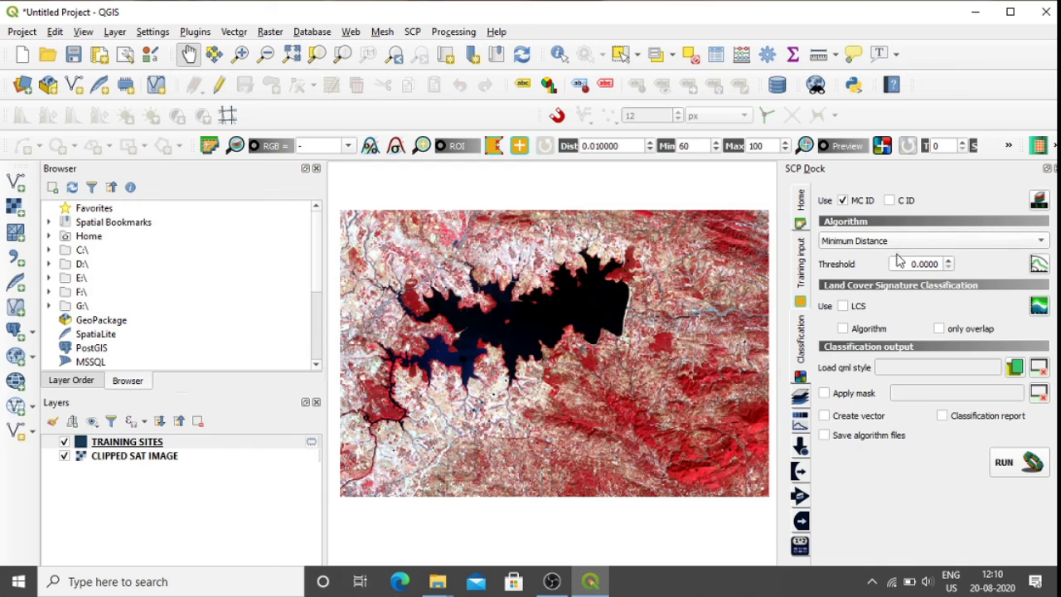
click(1016, 466)
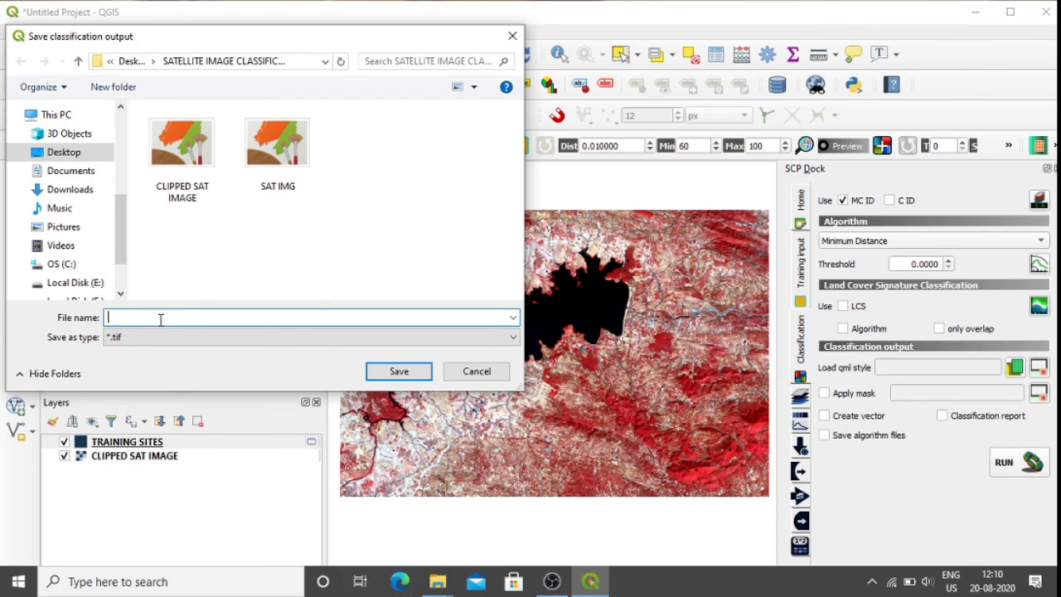
text(CL)
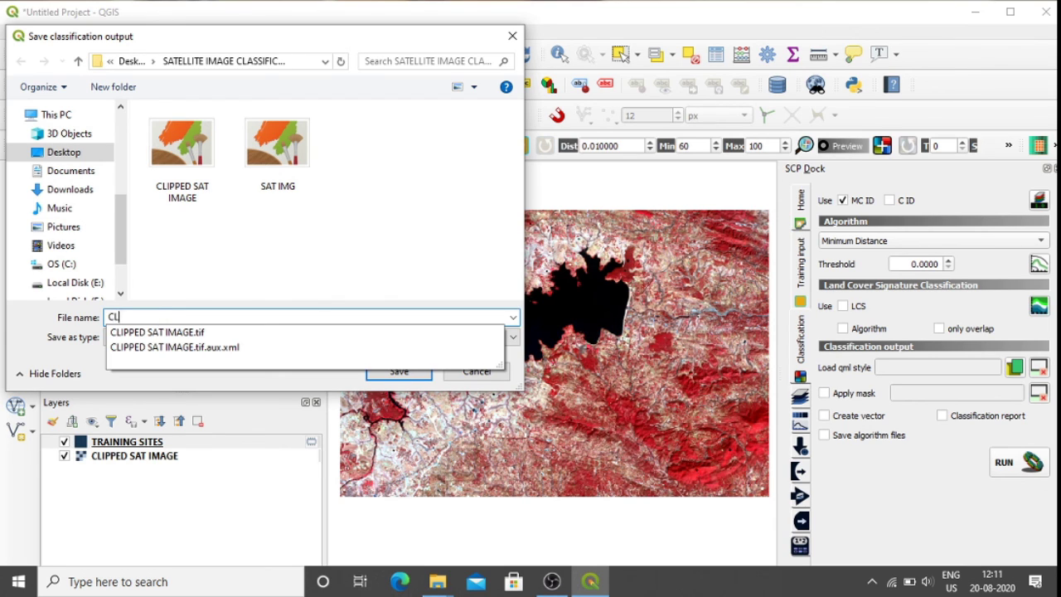
text(ASSIFICATION)
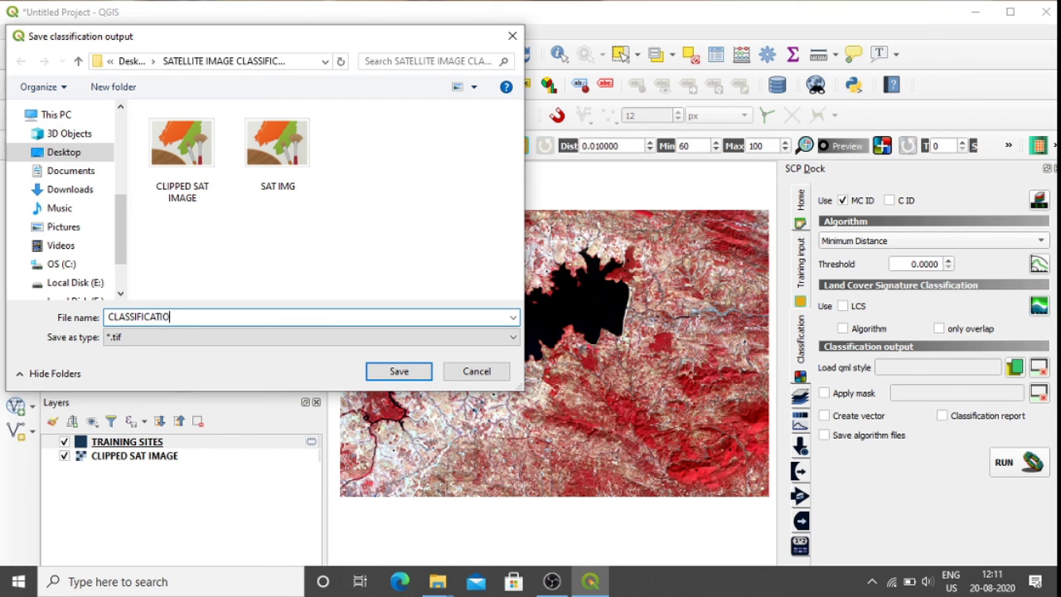
click(392, 370)
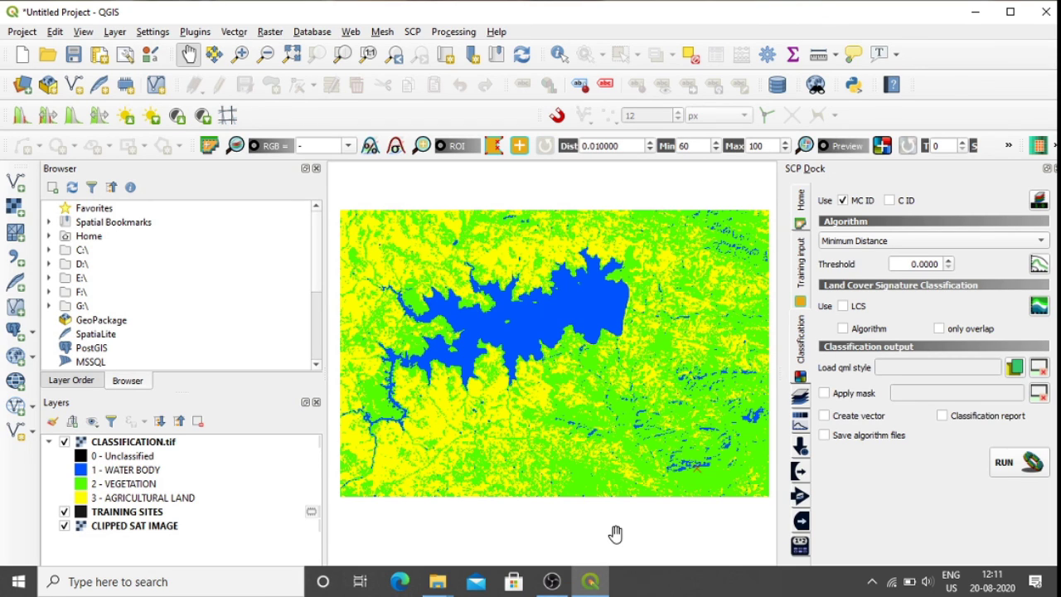
click(552, 581)
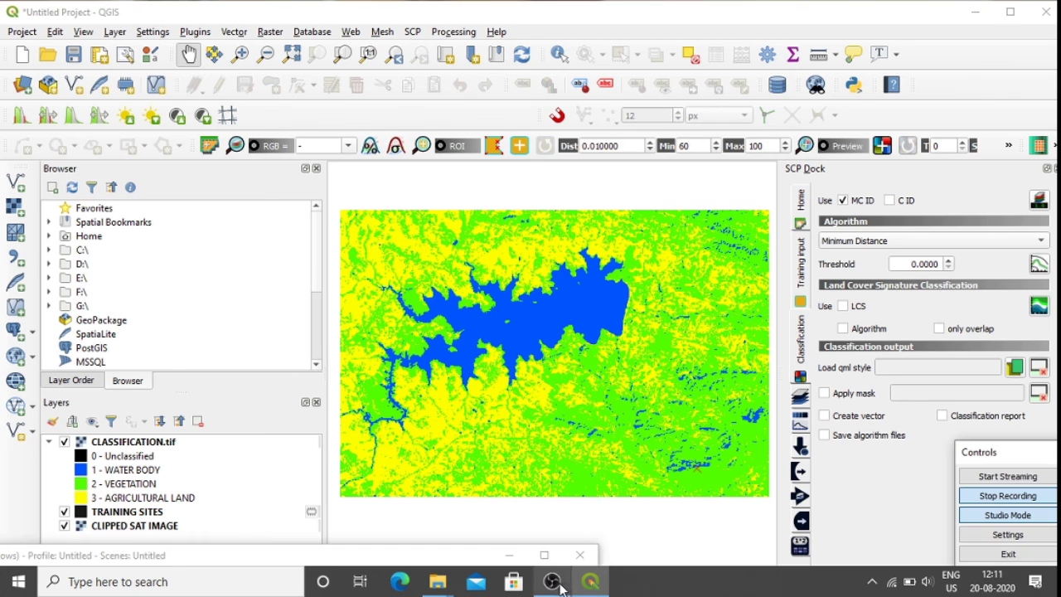
click(1001, 500)
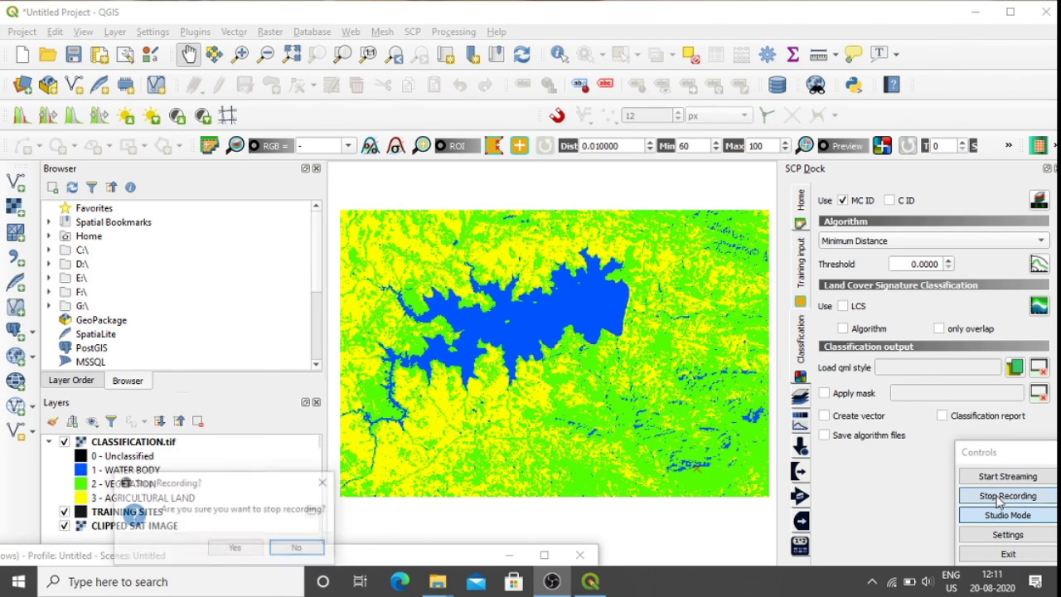